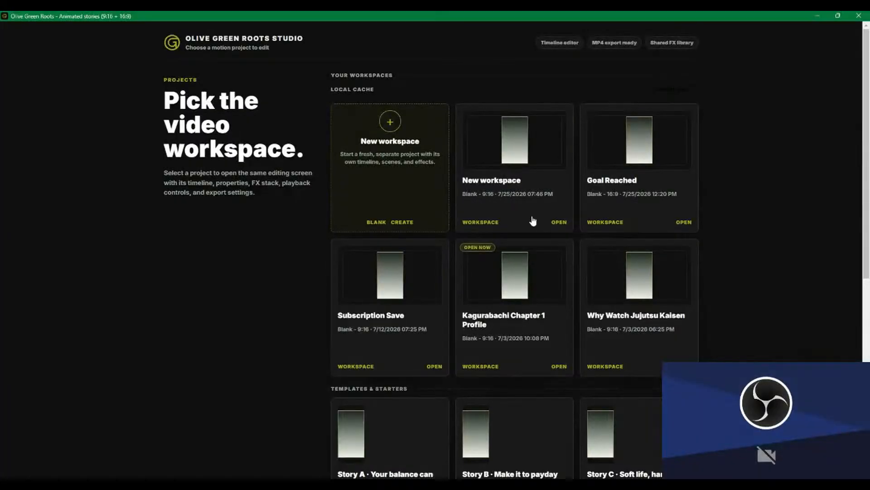
- Open the existing blank 9:16 workspace named New workspace and show its timeline by elements
left_click(490, 229)
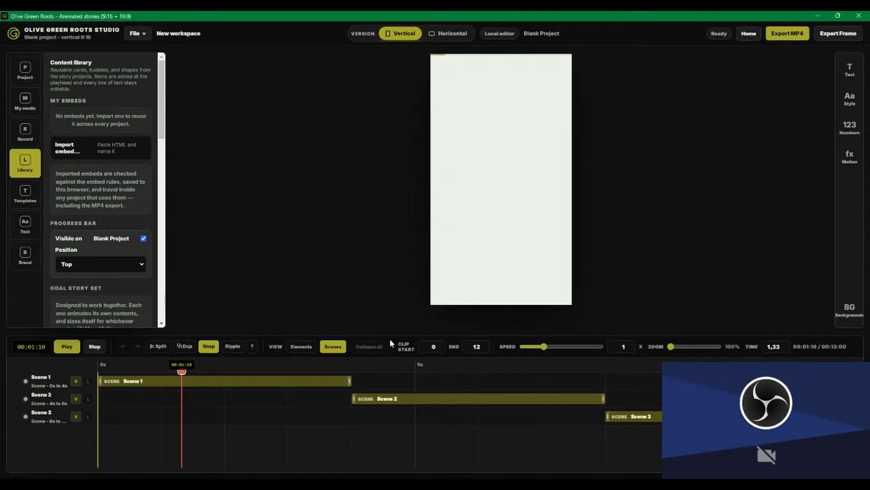
left_click(298, 348)
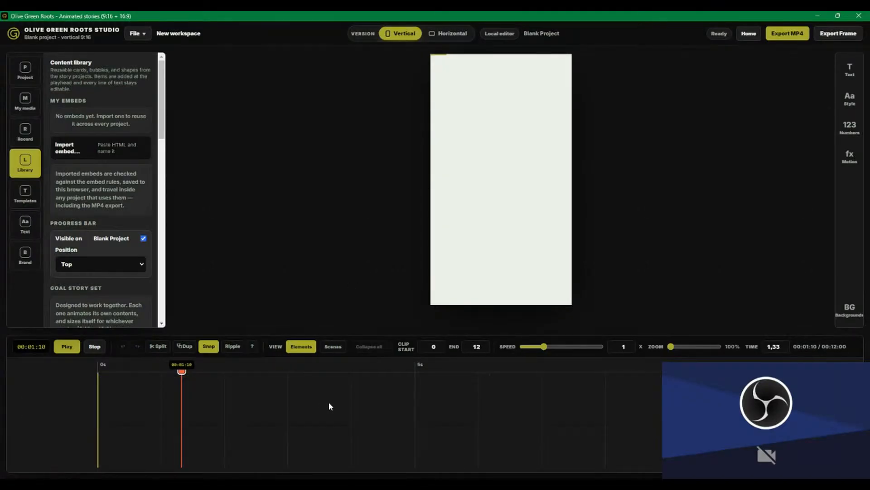
- Play the empty timeline from the start and look through the content library's cards
left_click_drag(182, 371, 99, 372)
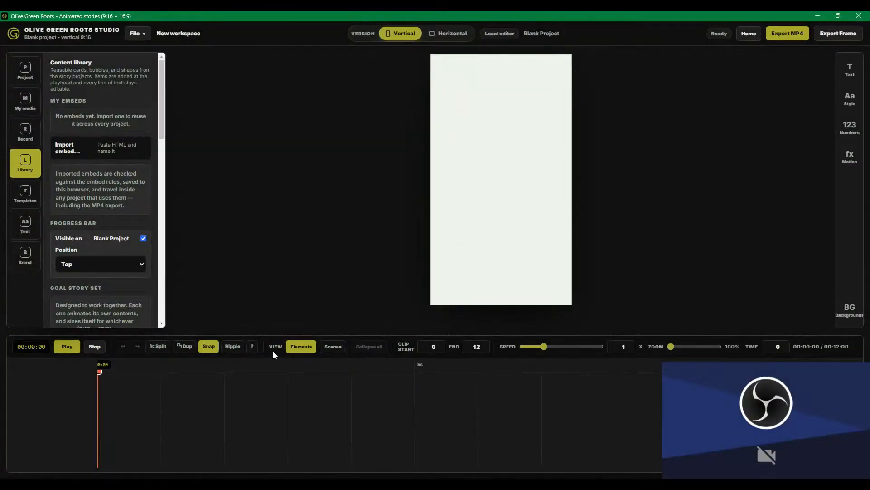
key("space")
key("space")
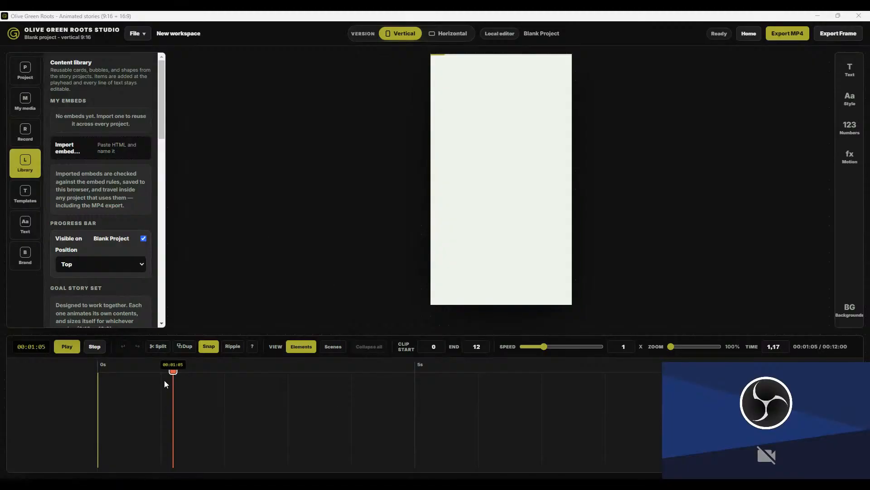
left_click_drag(173, 371, 62, 365)
left_click(67, 346)
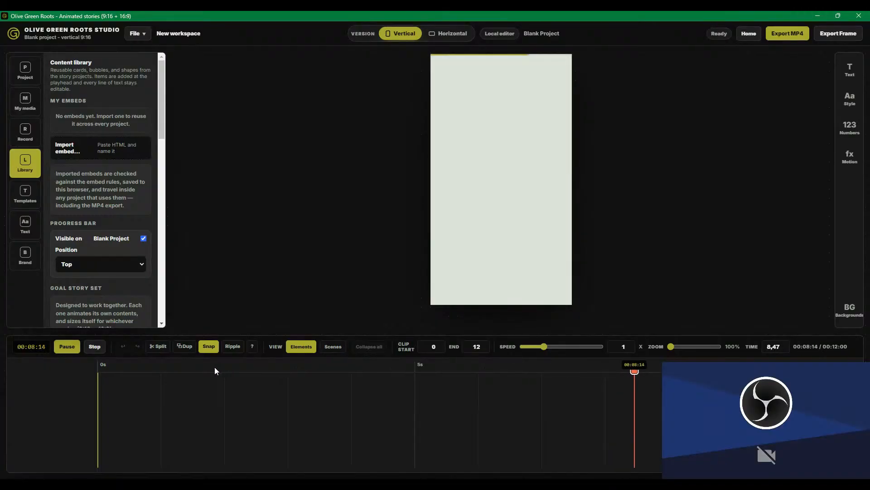
left_click(76, 347)
scroll(129, 158, "down", 7)
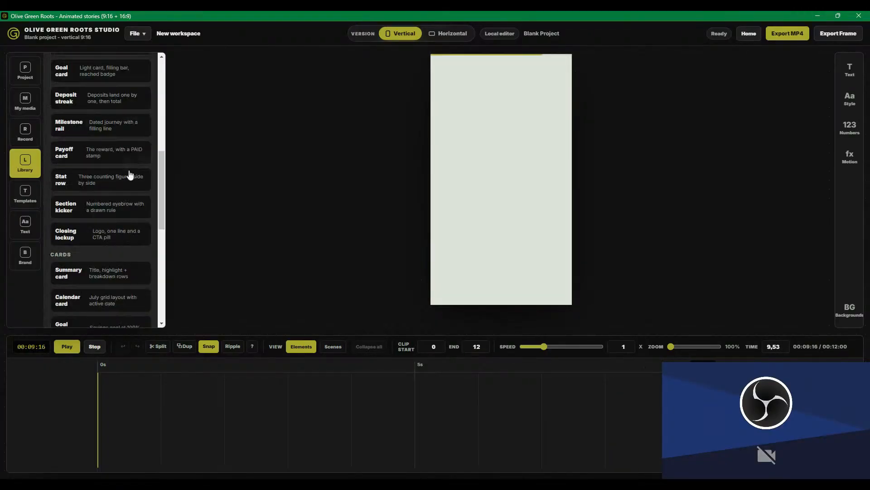
scroll(130, 177, "up", 7)
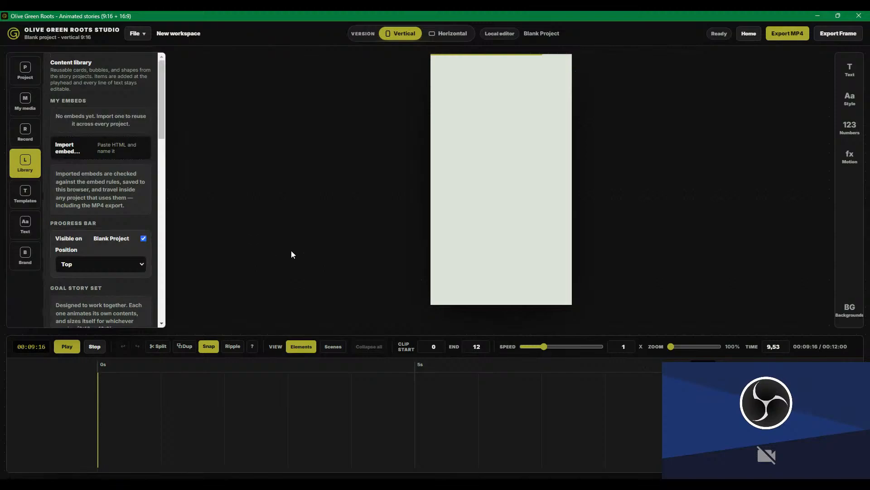
left_click(66, 348)
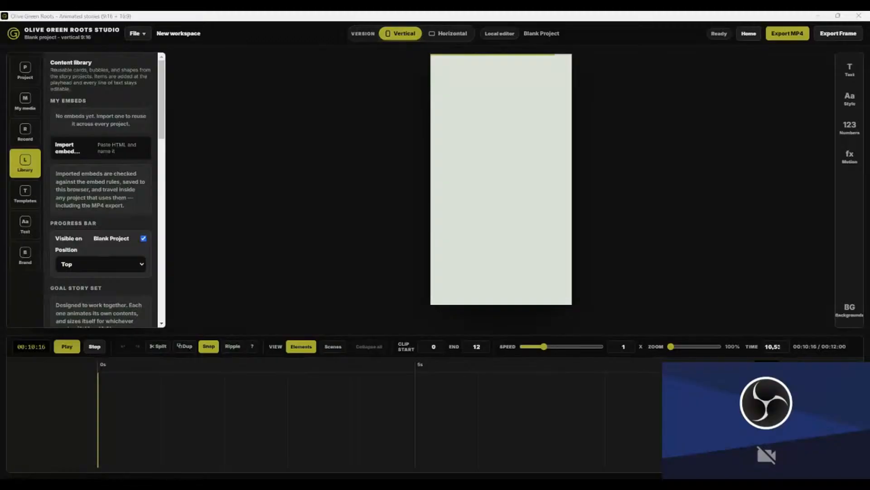
- Start importing a custom HTML embed and name it Up Graph
left_click(119, 151)
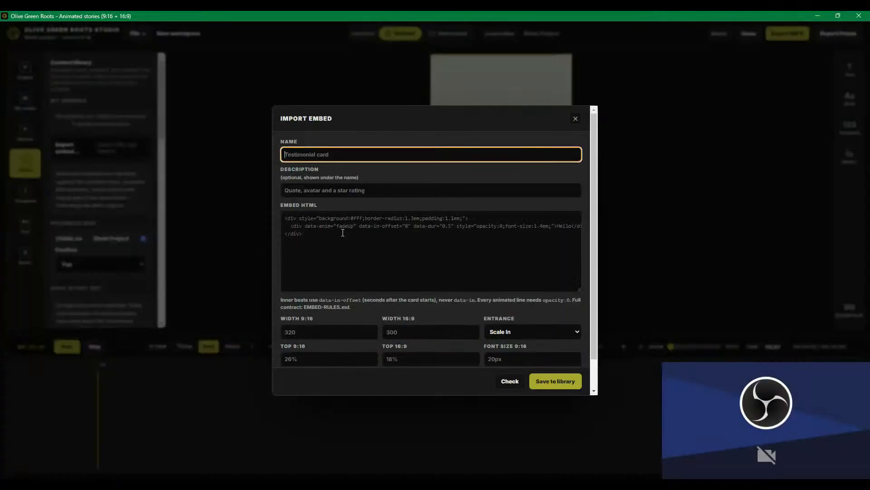
type("S")
key("BackSpace")
type("Graph g")
key("BackSpace")
type("Up")
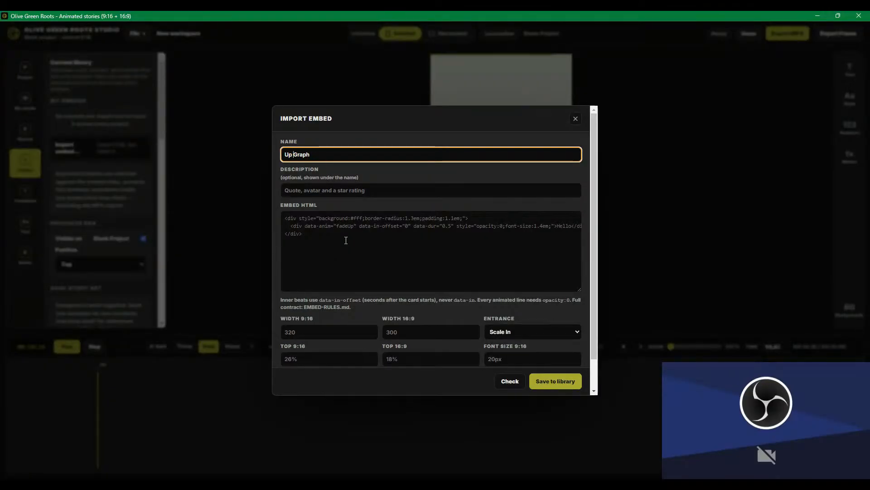
- Paste the copied search bar markup as the embed's HTML and save the embed to the library
left_click(346, 240)
key("ctrl+a")
key("ctrl+v")
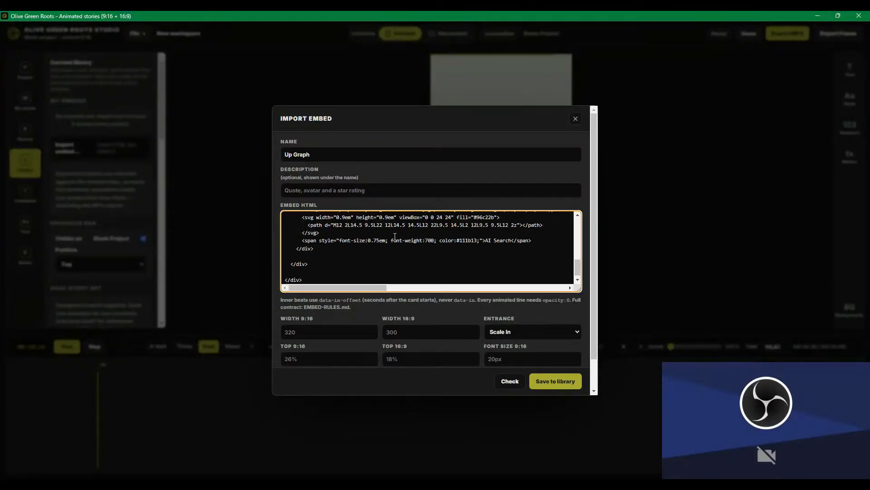
left_click(526, 331)
left_click(555, 381)
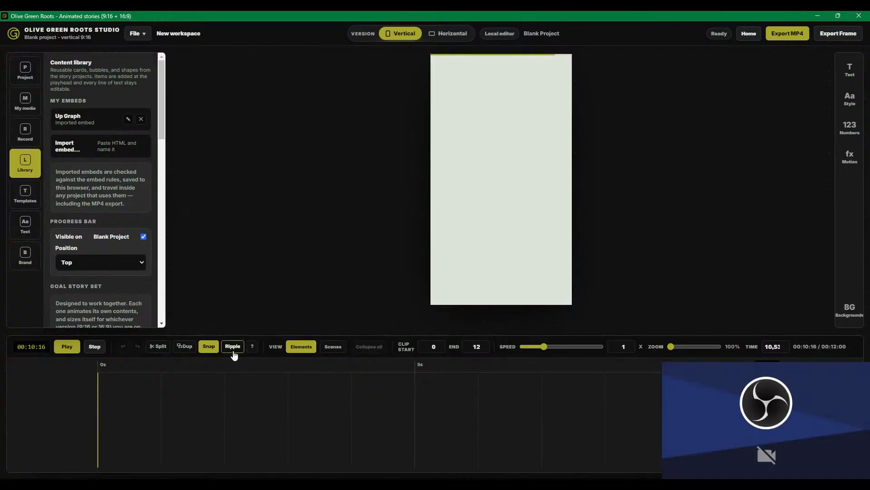
- Place the imported Up Graph embed at the start of the timeline and preview its animation
left_click(96, 350)
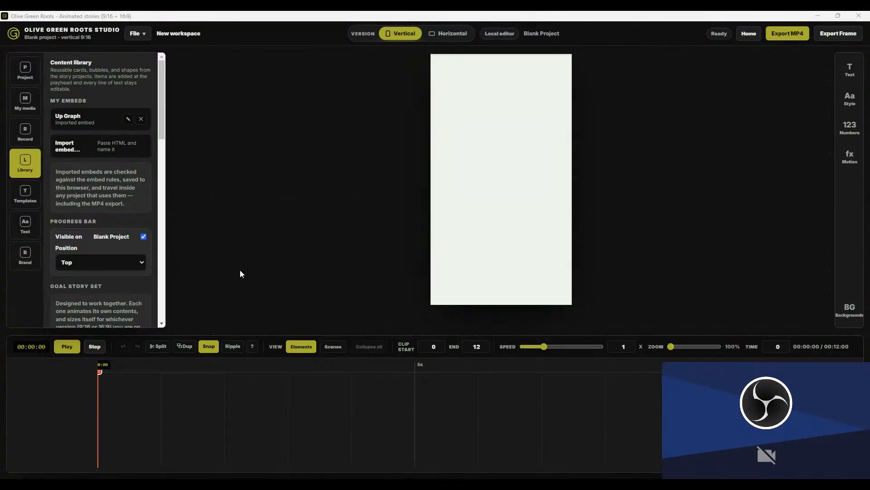
left_click(69, 348)
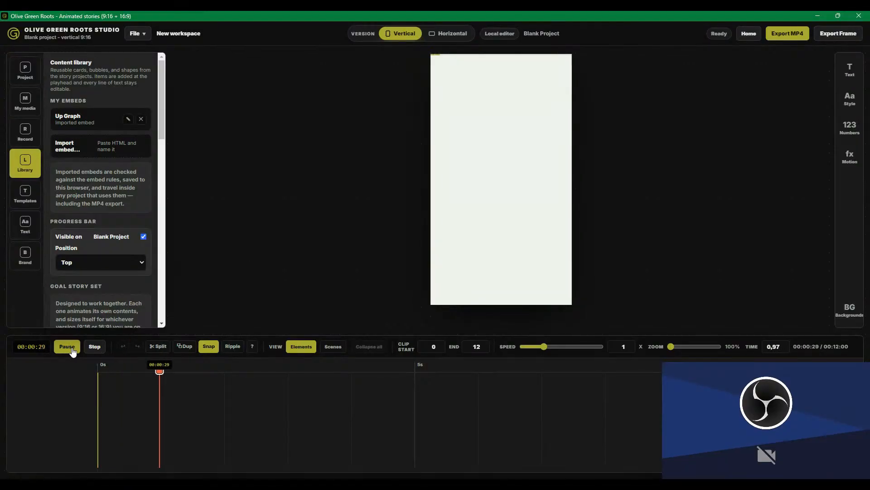
left_click(95, 347)
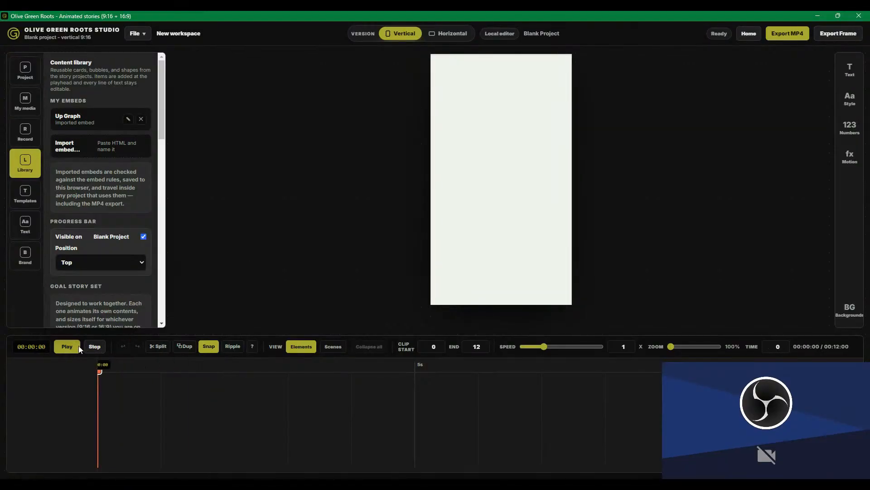
left_click(87, 121)
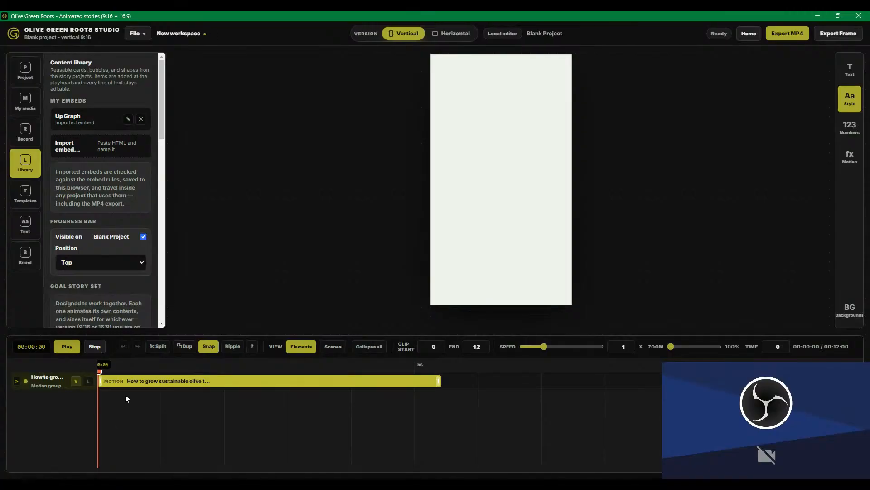
left_click(67, 347)
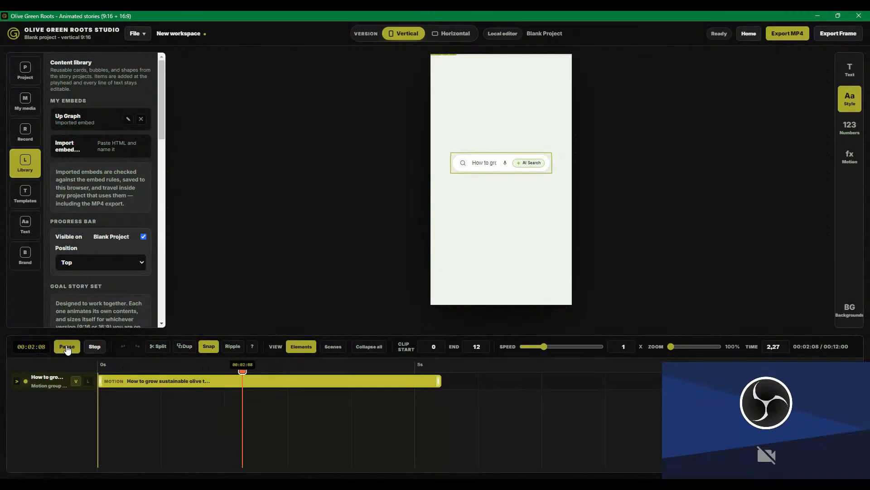
left_click(67, 347)
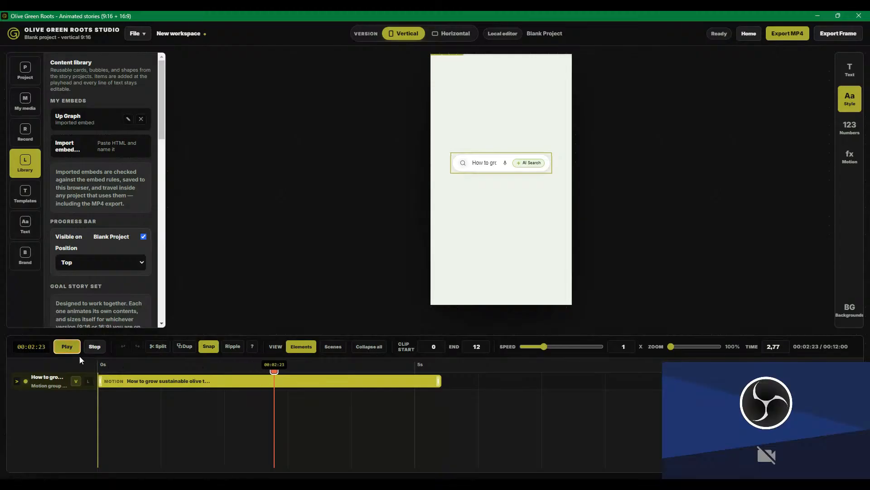
left_click(128, 120)
left_click(223, 157)
left_click(128, 119)
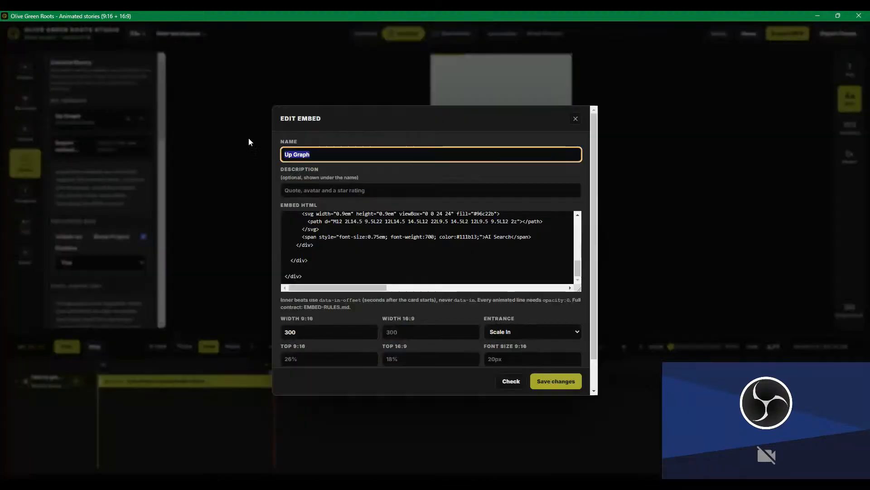
left_click(356, 156)
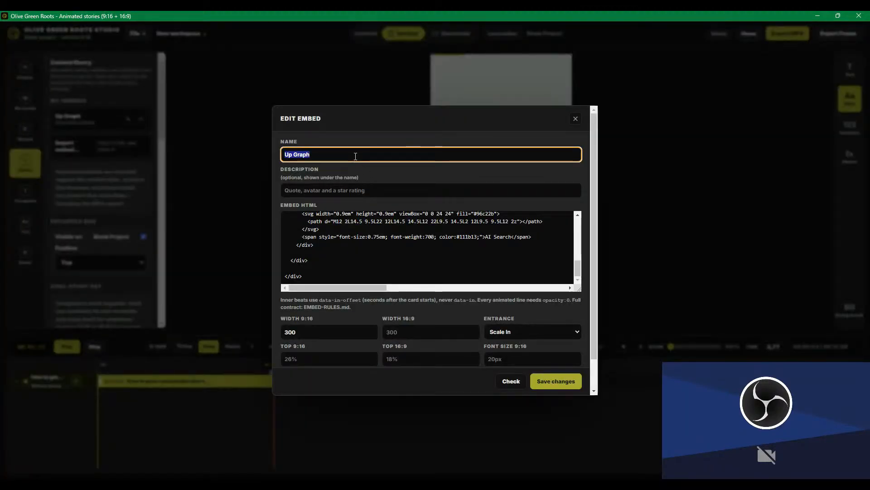
type("Search Bar")
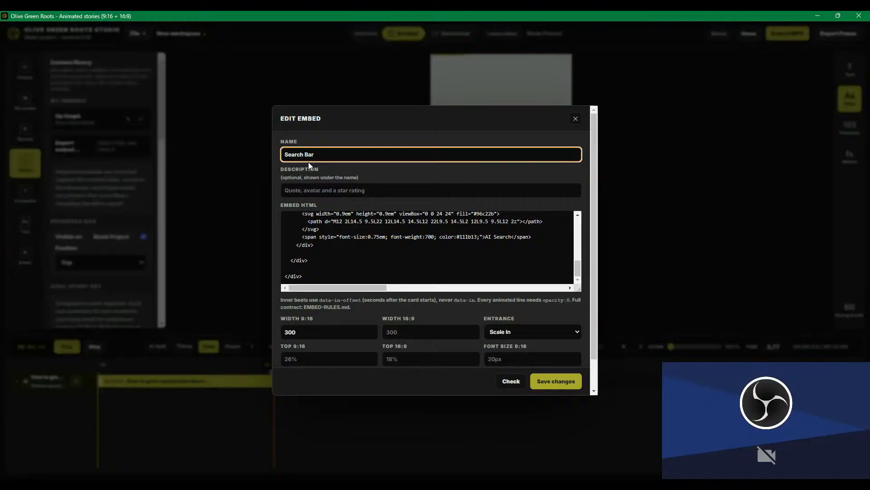
type("goo")
key("BackSpace")
key("BackSpace")
key("BackSpace")
type("Goodgle")
left_click_drag(308, 155, 265, 156)
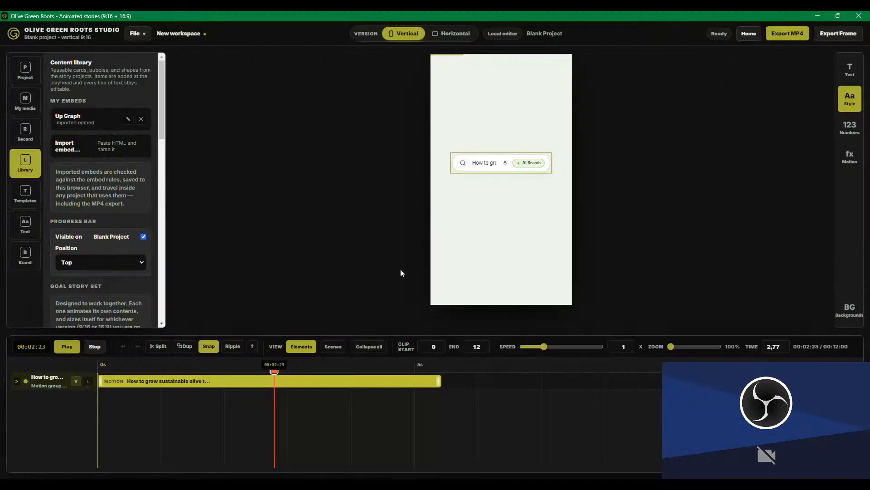
left_click(110, 130)
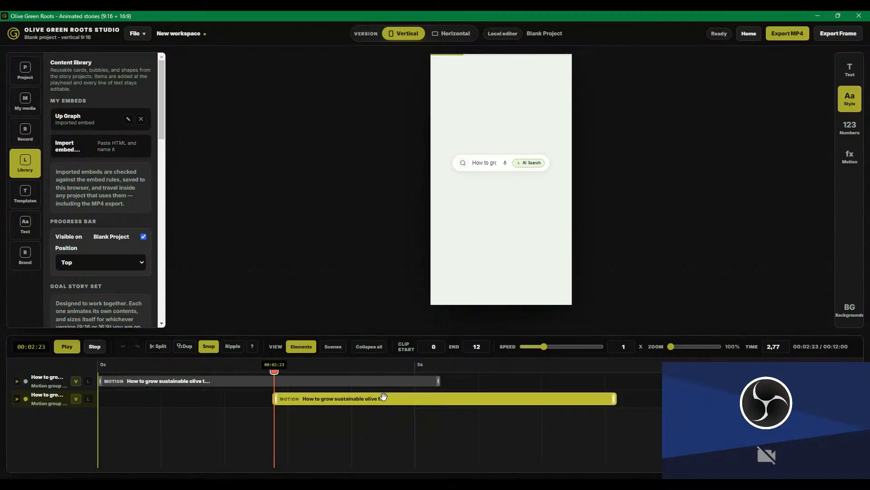
key("Delete")
- Rename the imported Up Graph embed to Search Bar and save the change
left_click(130, 119)
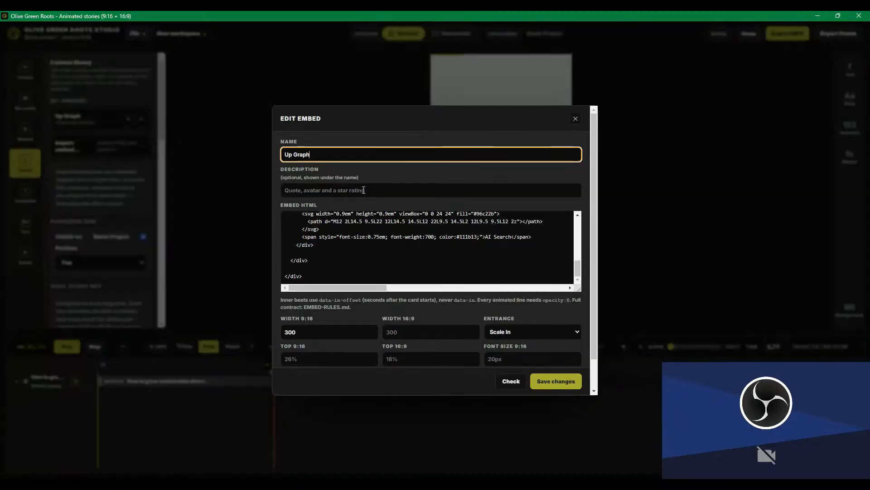
key("ctrl+a")
type("Search Bar")
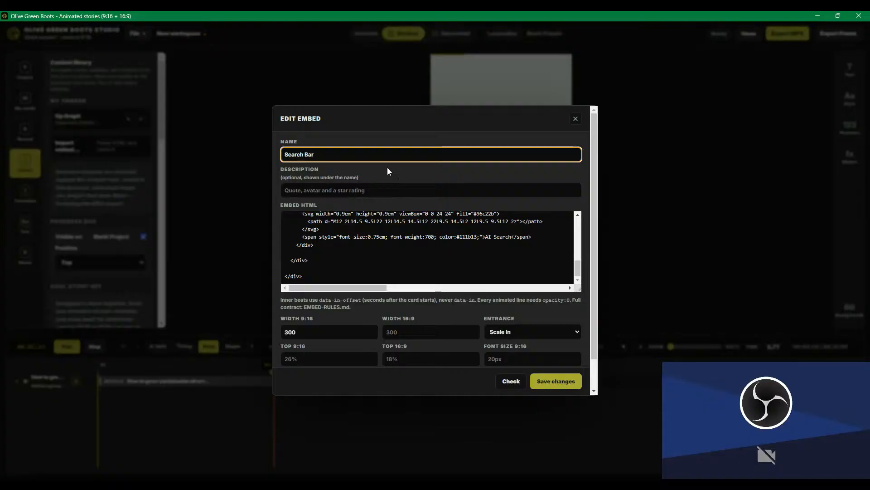
left_click(557, 382)
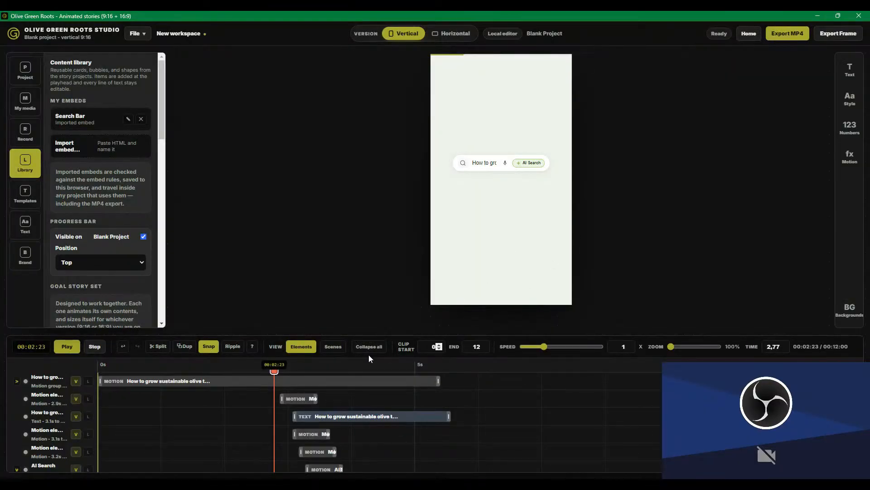
- Delete the leftover motion, text and AI Search elements of the duplicate embed, keeping only the first motion group
left_click(67, 346)
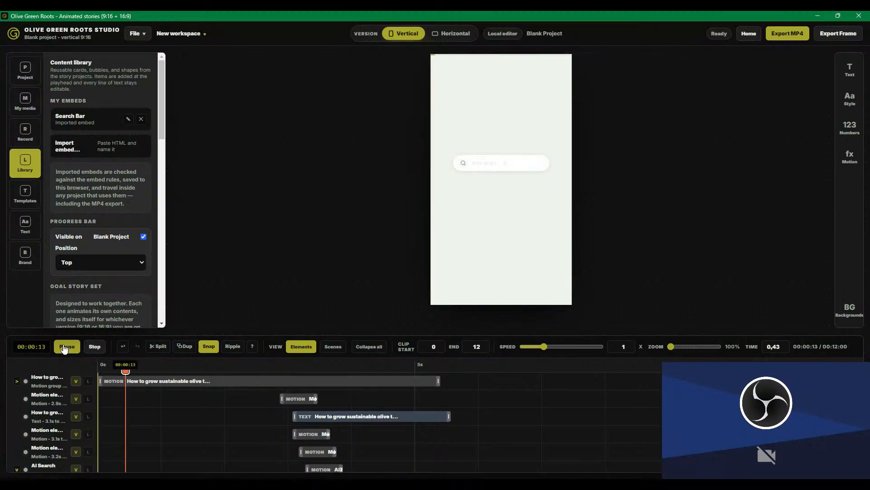
left_click(93, 347)
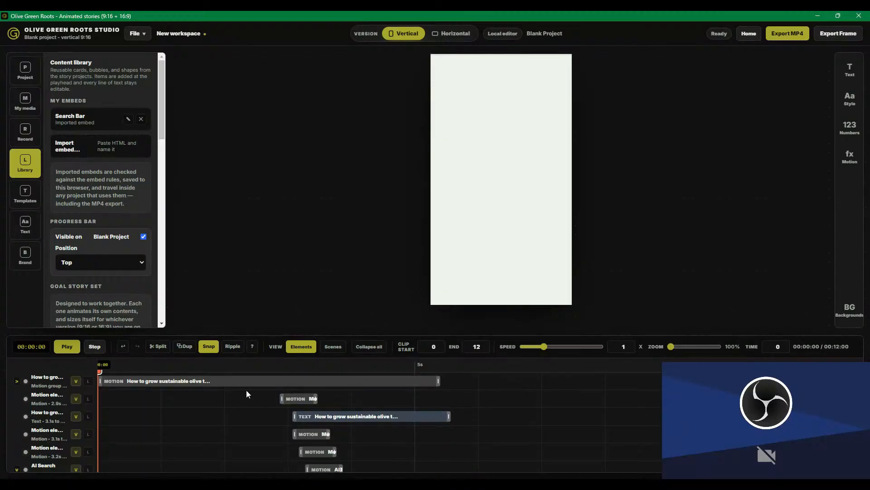
left_click(21, 385)
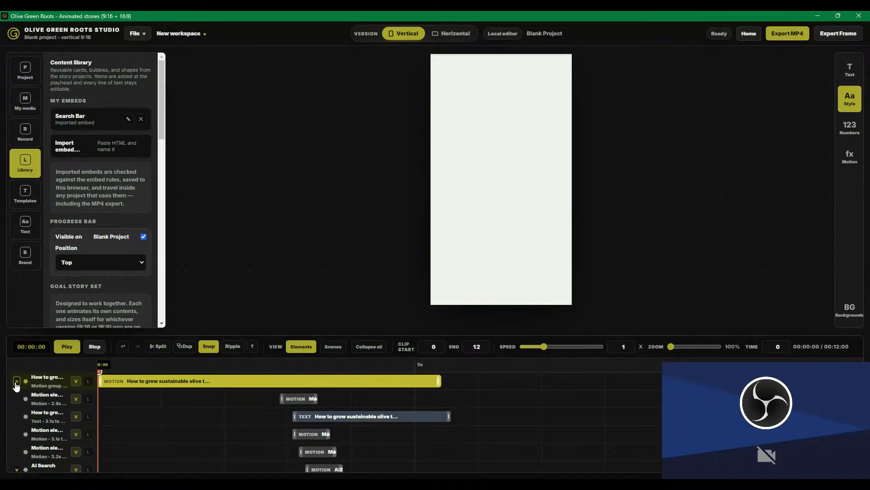
left_click_drag(248, 398, 288, 421)
scroll(257, 418, "down", 1)
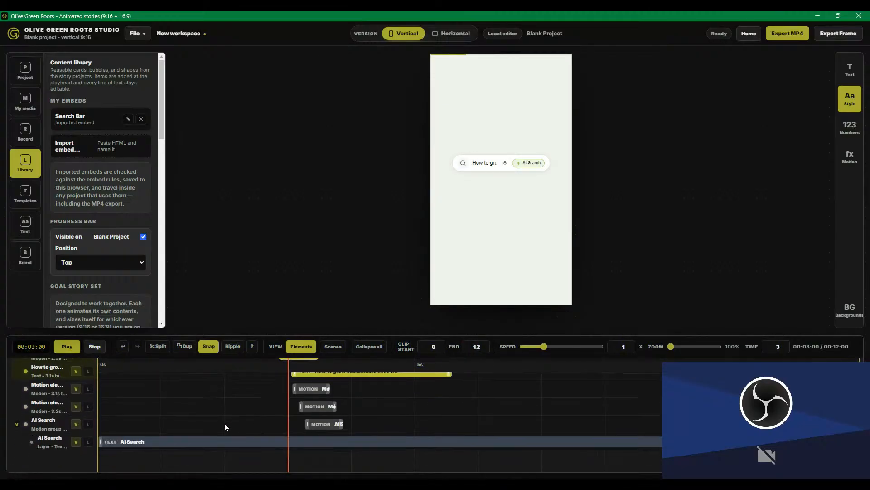
scroll(190, 432, "up", 2)
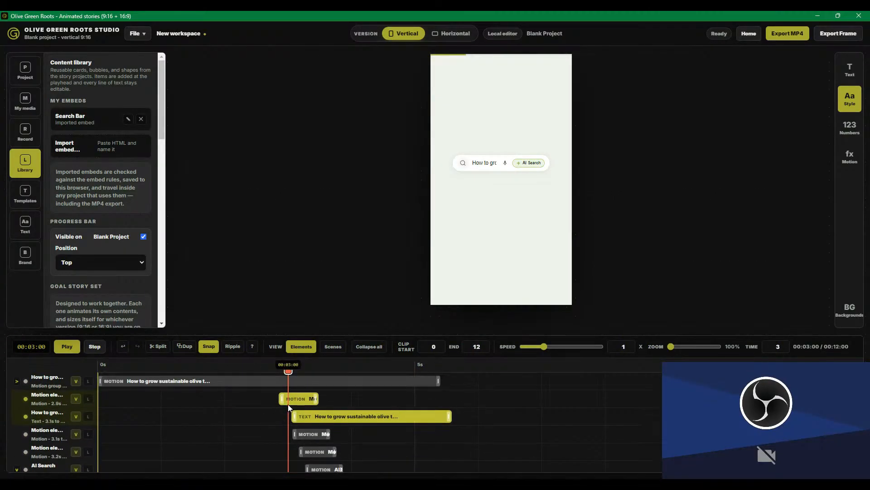
key("Delete")
left_click_drag(271, 400, 351, 469)
key("Delete")
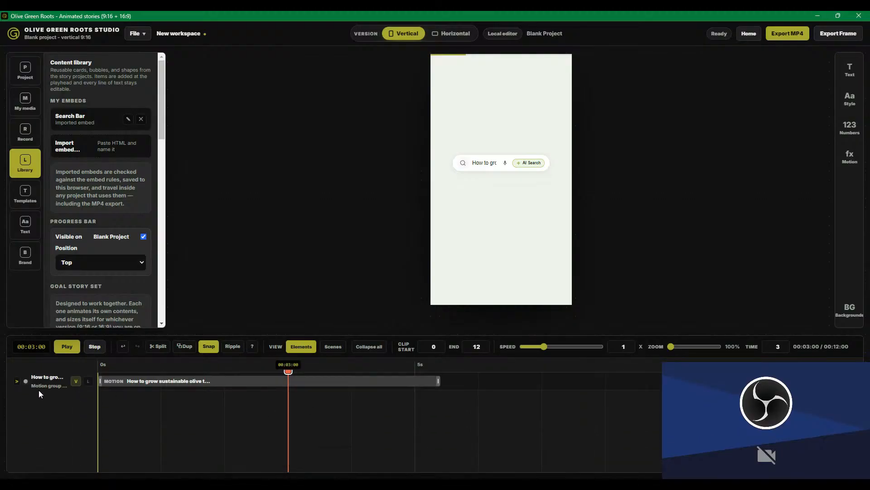
- Play the timeline from the start to check the remaining search bar animation
left_click(16, 381)
left_click(17, 381)
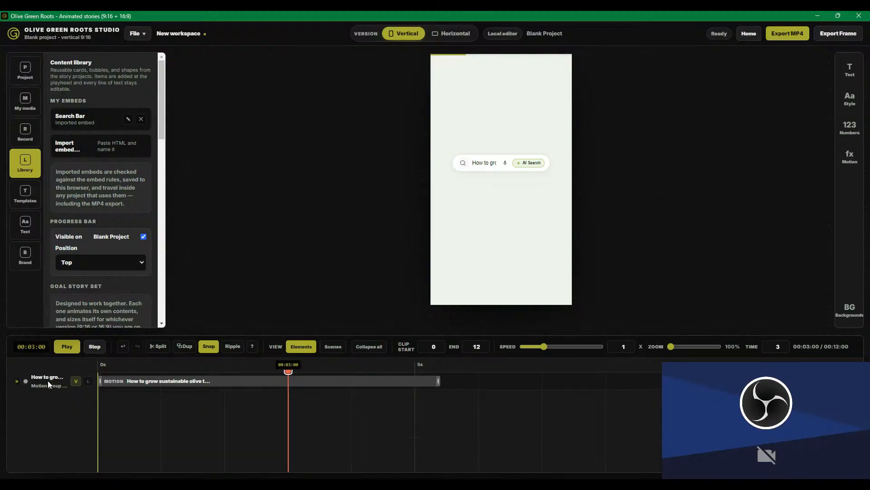
left_click(153, 364)
left_click_drag(154, 364, 89, 363)
left_click(68, 347)
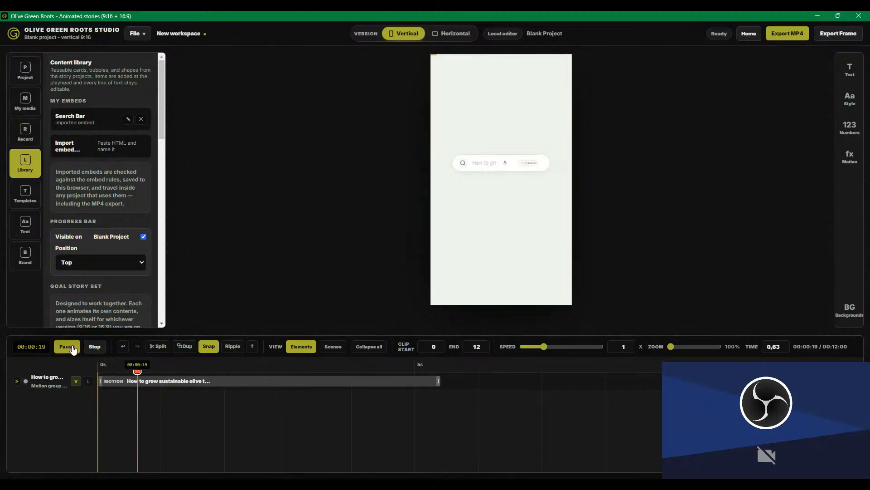
left_click(68, 346)
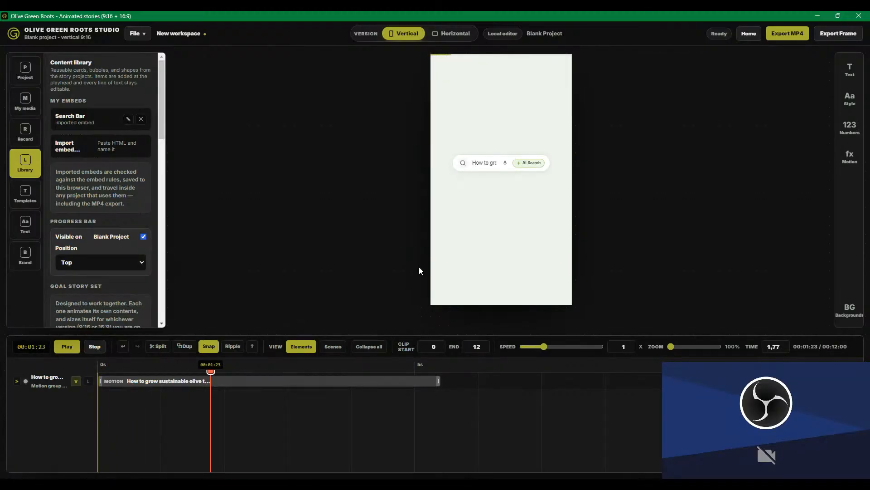
- Select the search bar motion group and examine its text and style properties
left_click(474, 162)
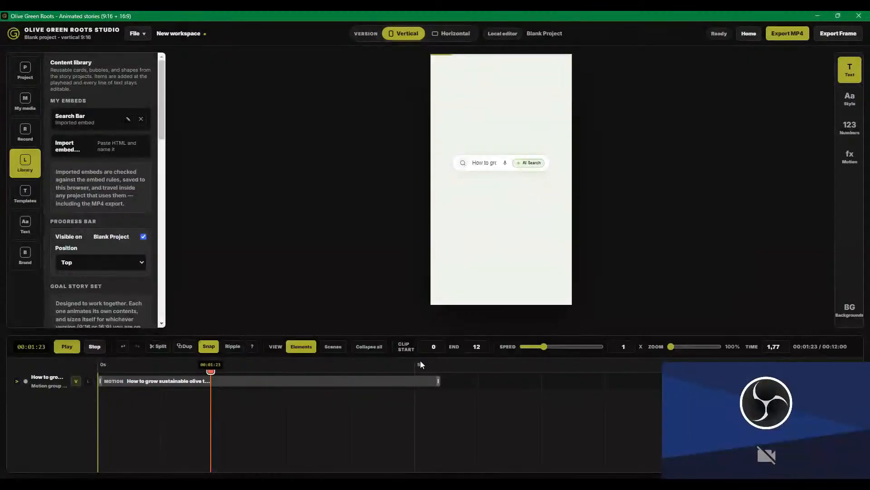
left_click(420, 381)
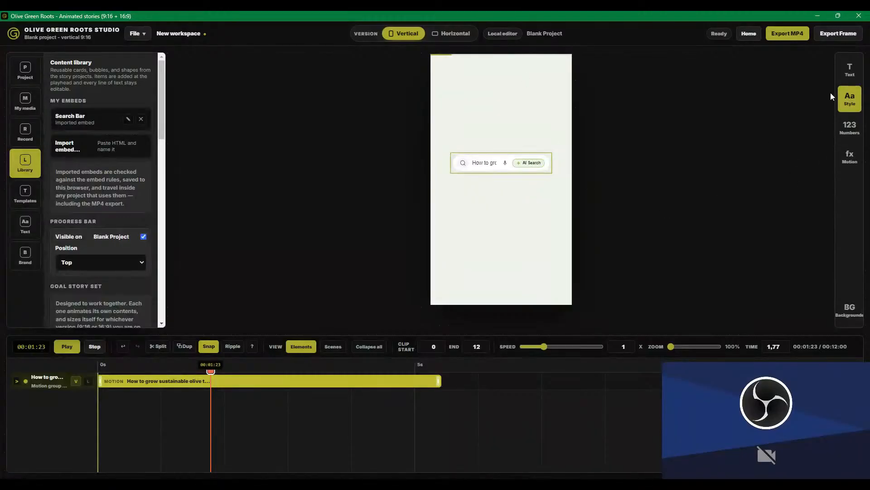
left_click(855, 98)
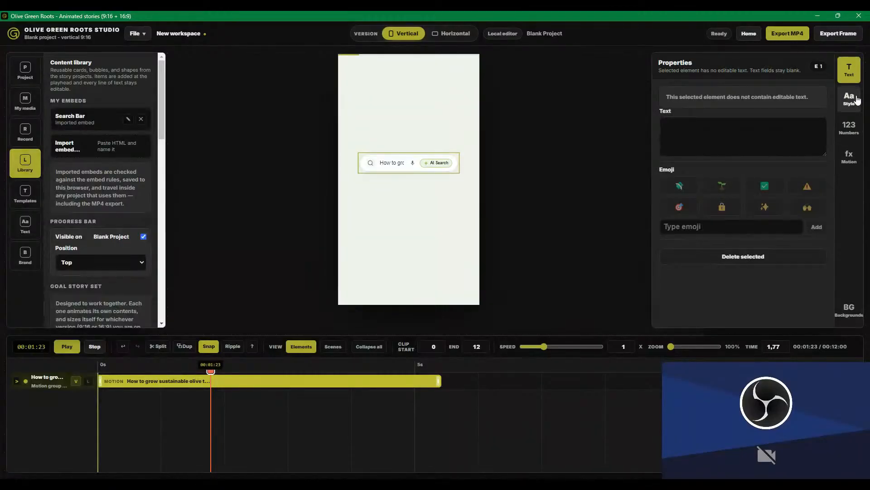
left_click(857, 100)
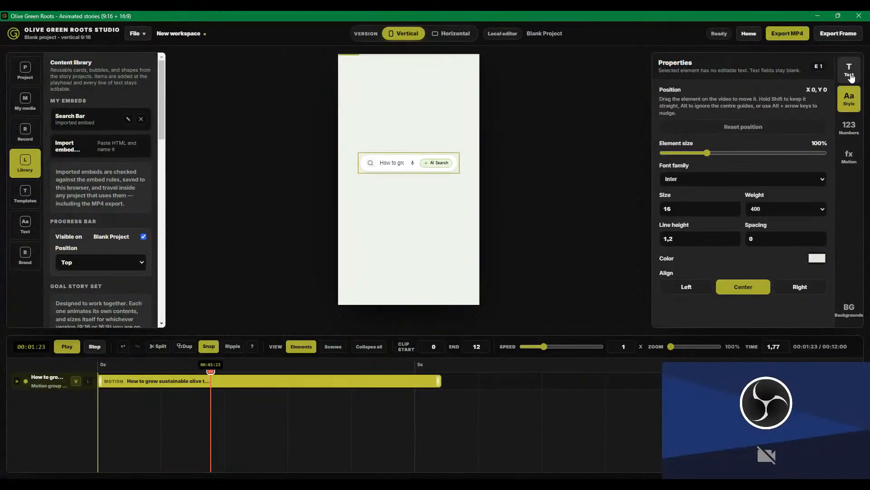
left_click(851, 76)
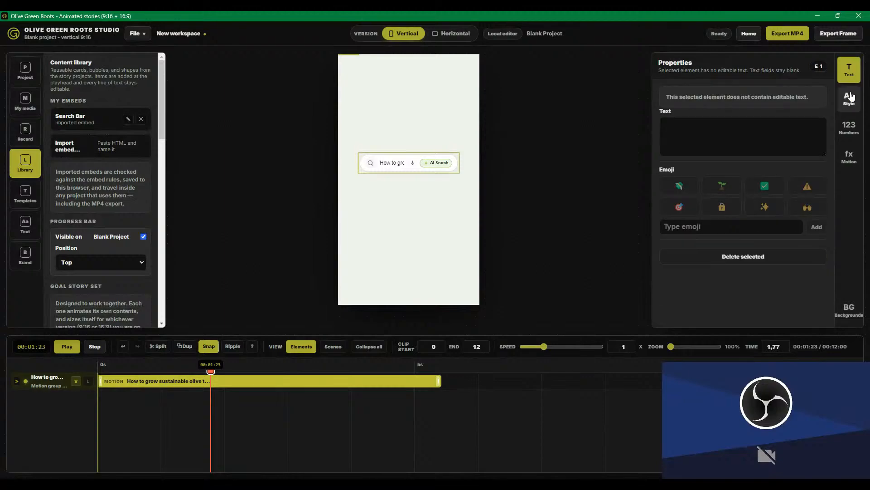
- Try to clear the "How to grow sustainable olive trees" phrase from the search bar and undo the removal
left_click(388, 163)
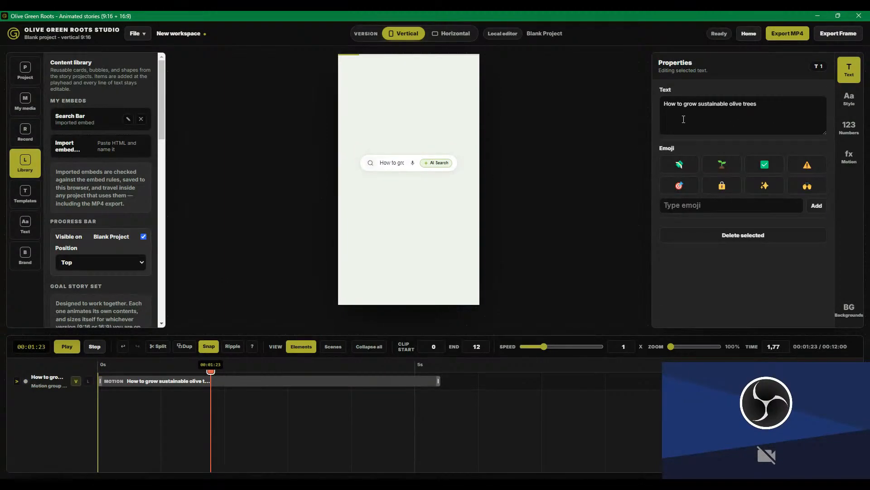
left_click(793, 101)
left_click_drag(793, 100, 665, 102)
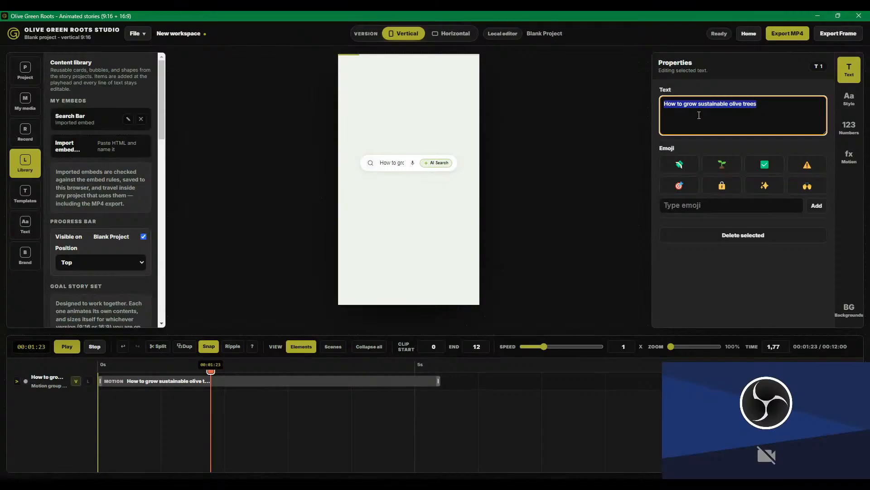
key("BackSpace")
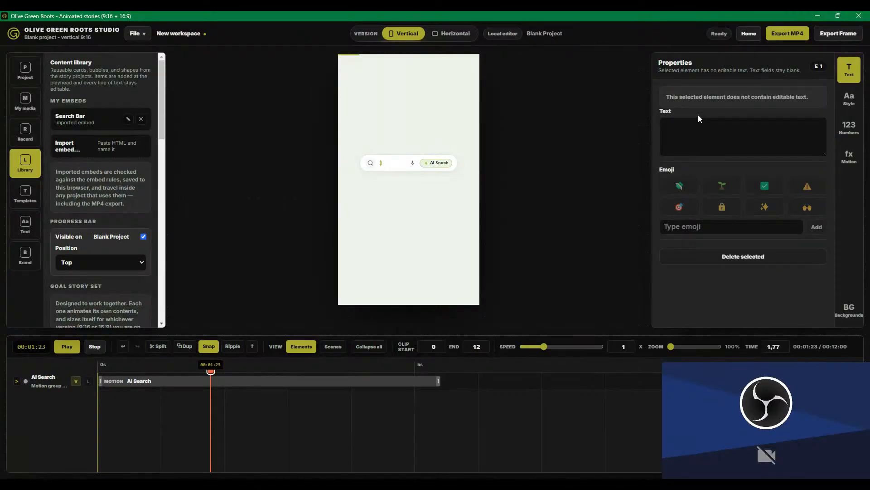
key("ctrl+z")
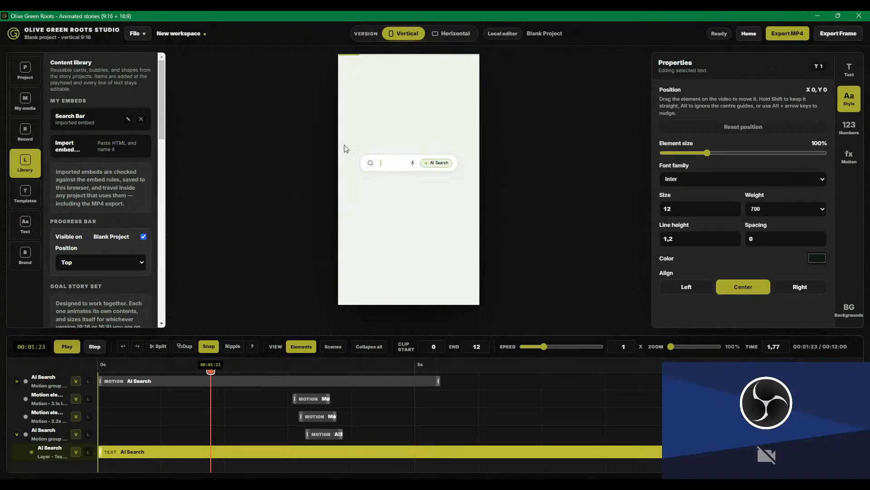
left_click(849, 69)
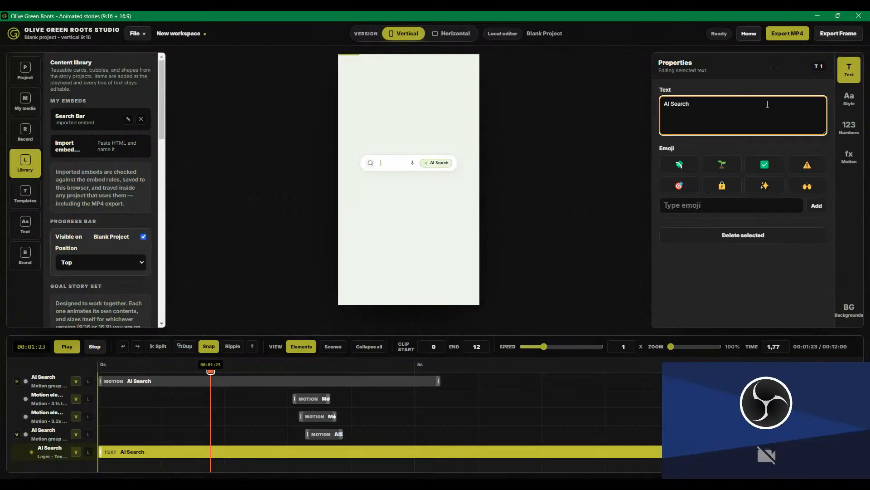
left_click(379, 164)
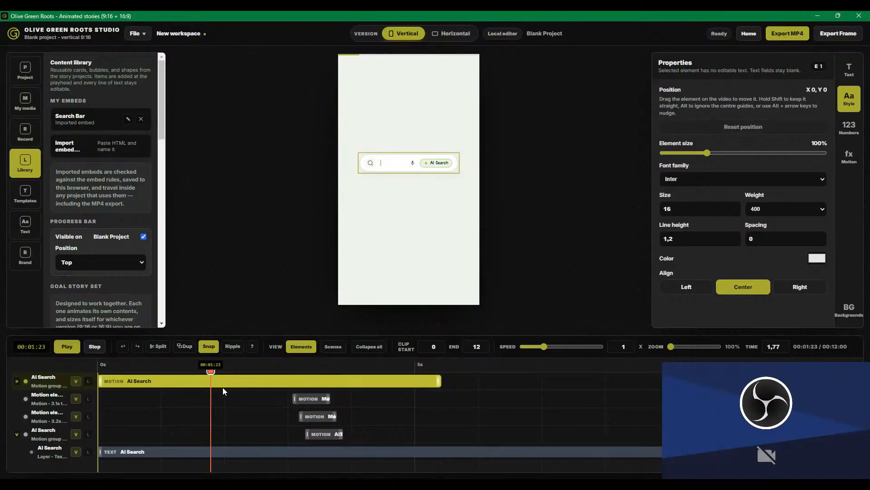
- Delete the two short motion elements and the small AI Search motion group with its text layer from the timeline
scroll(171, 416, "down", 4)
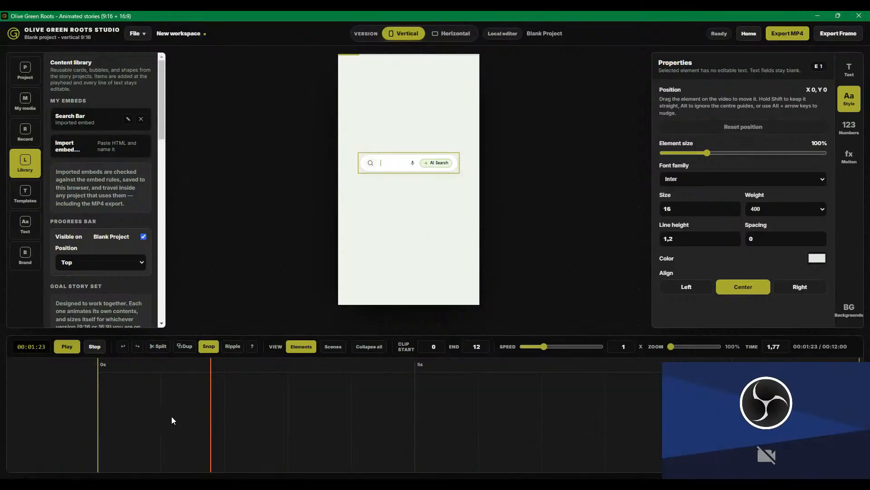
scroll(177, 420, "up", 4)
left_click(299, 400)
left_click(312, 416, "shift")
left_click(317, 430, "shift")
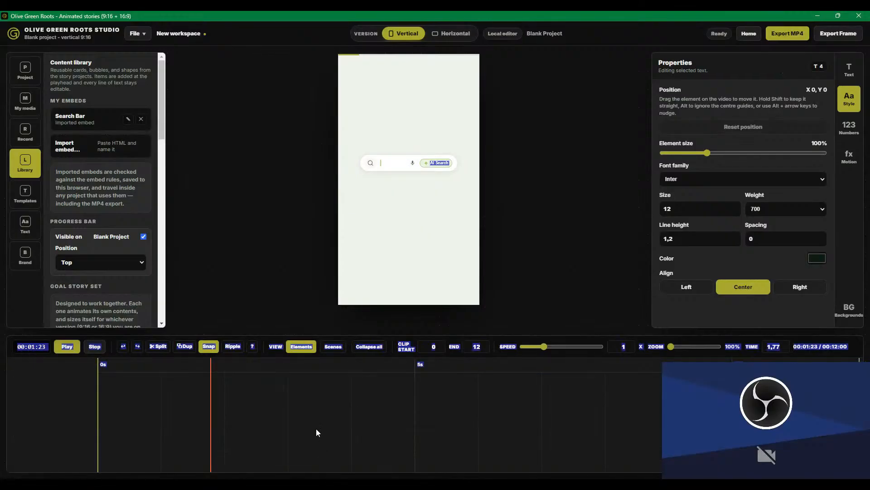
scroll(311, 383, "up", 4)
left_click_drag(237, 402, 298, 455)
scroll(313, 449, "up", 3)
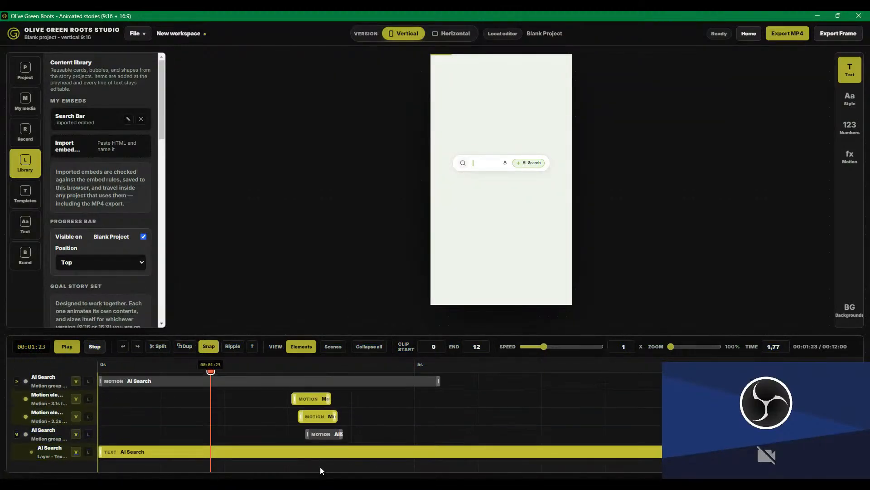
left_click(301, 406)
left_click(253, 401)
left_click_drag(280, 399, 311, 450)
key("Delete")
- Delete the remaining AI Search motion group from the timeline and return the playhead to the start
left_click(195, 381)
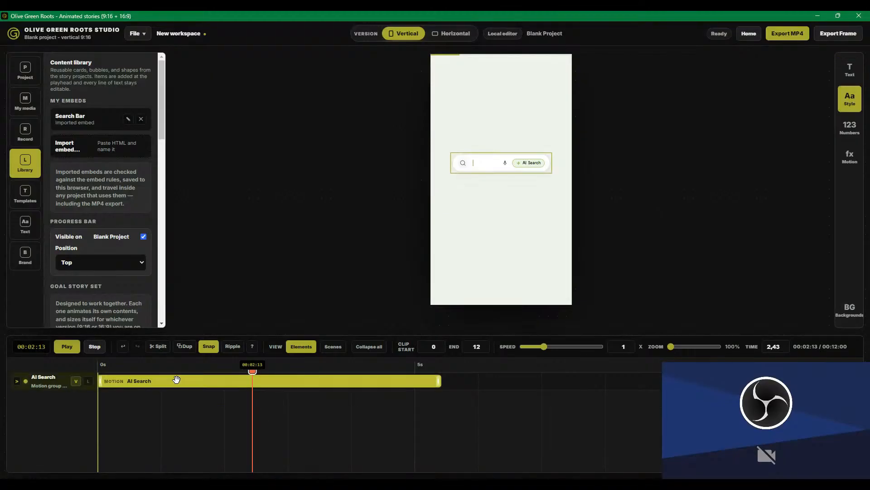
key("Delete")
left_click(94, 346)
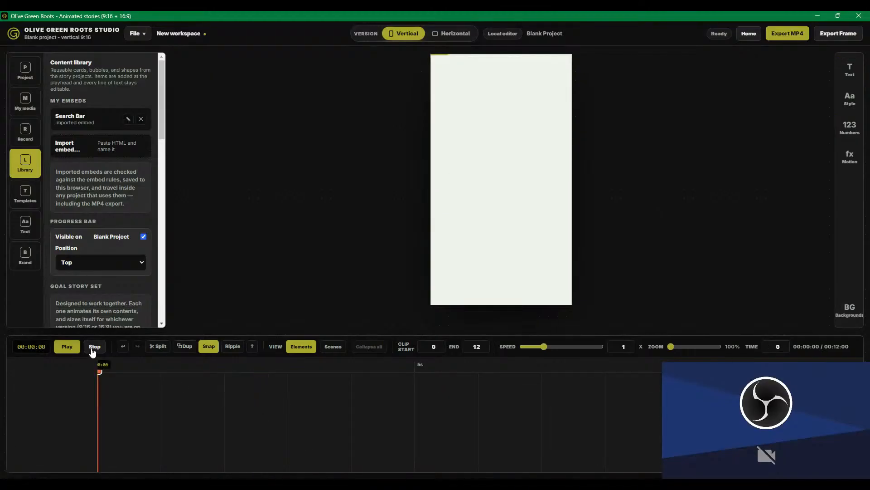
left_click(67, 346)
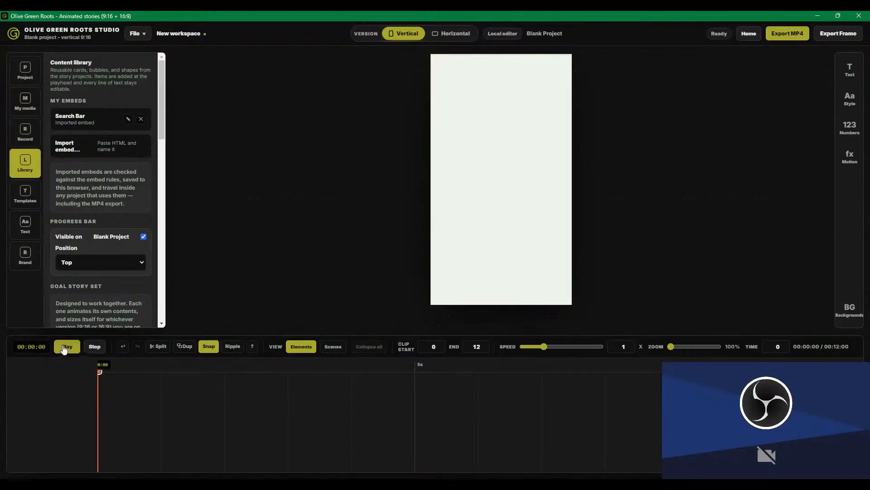
left_click(96, 347)
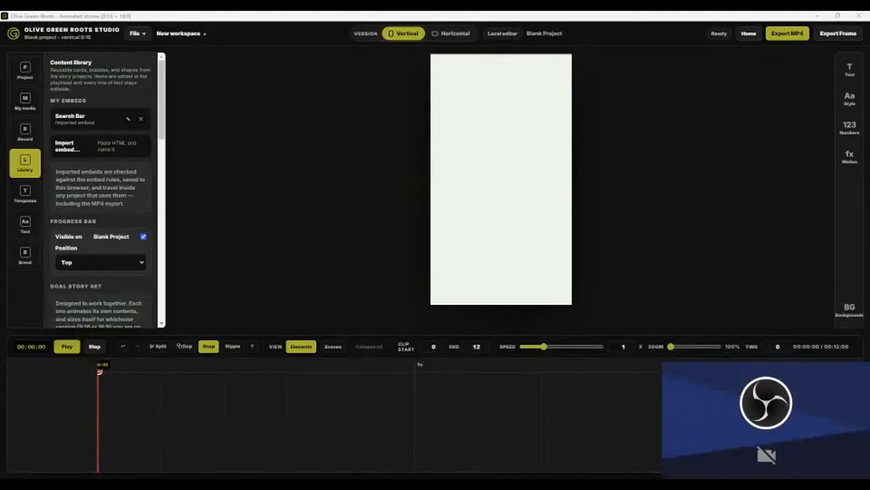
- Import a new embed from the copied HTML code, name it Up Graph and save it to the library
left_click(68, 145)
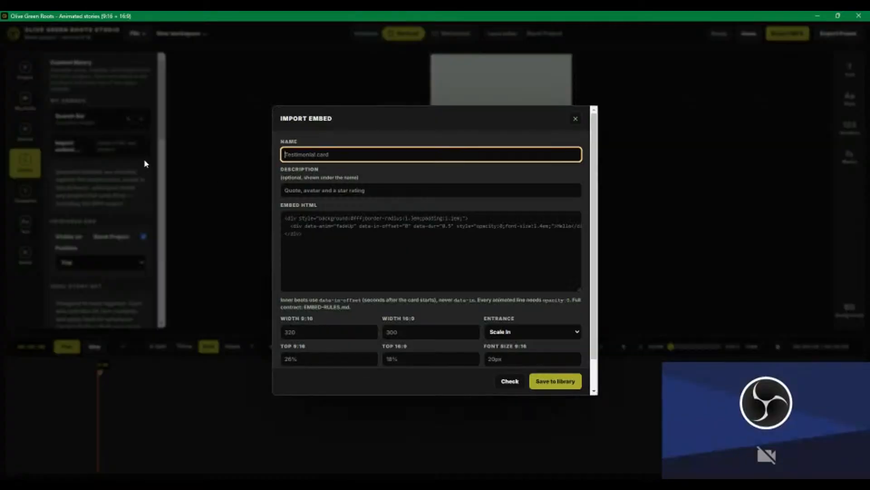
left_click(358, 264)
key("ctrl+v")
left_click(317, 151)
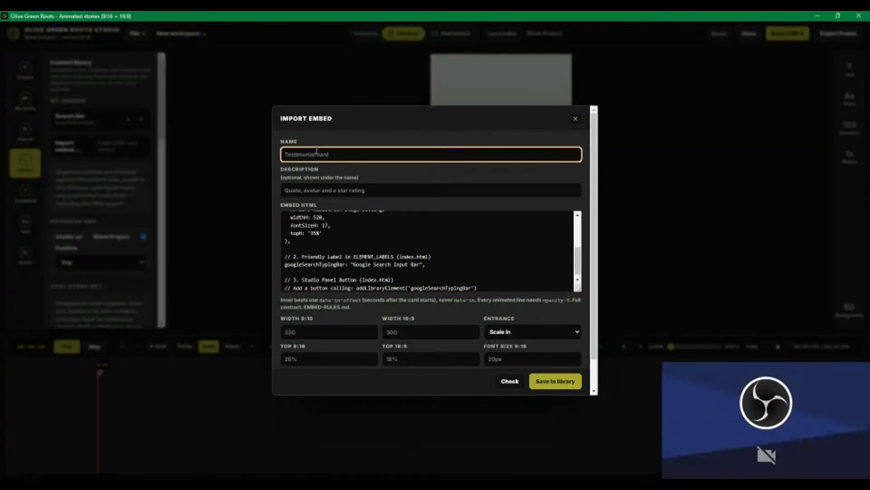
type("G")
key("BackSpace")
type("Up Graph")
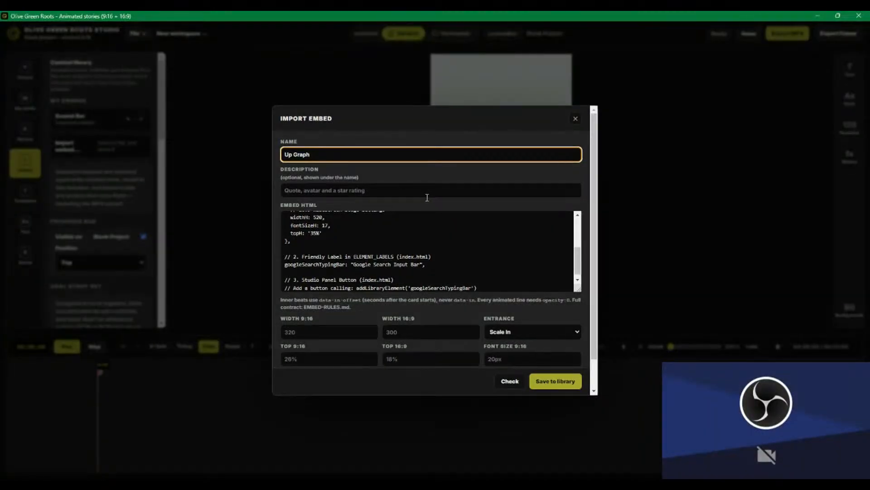
scroll(435, 268, "down", 1)
left_click(550, 385)
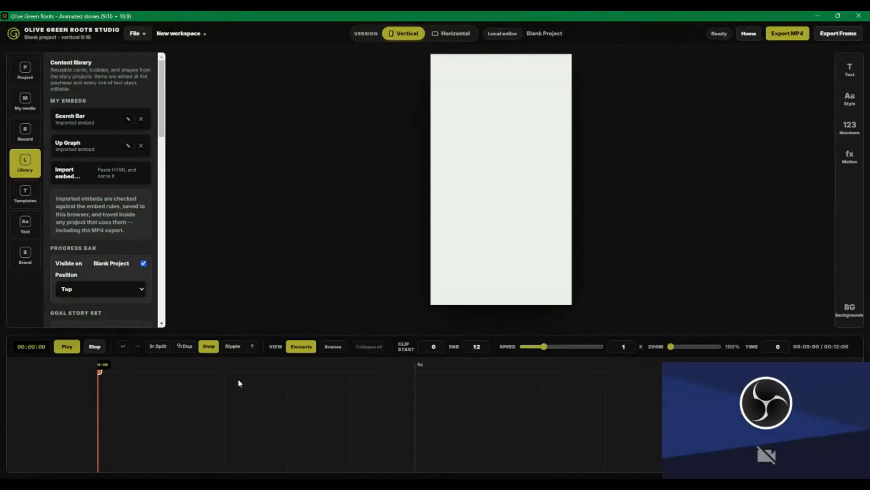
- Place the Up Graph embed at the start of the timeline and examine its HTML code in the embed editor
left_click(73, 144)
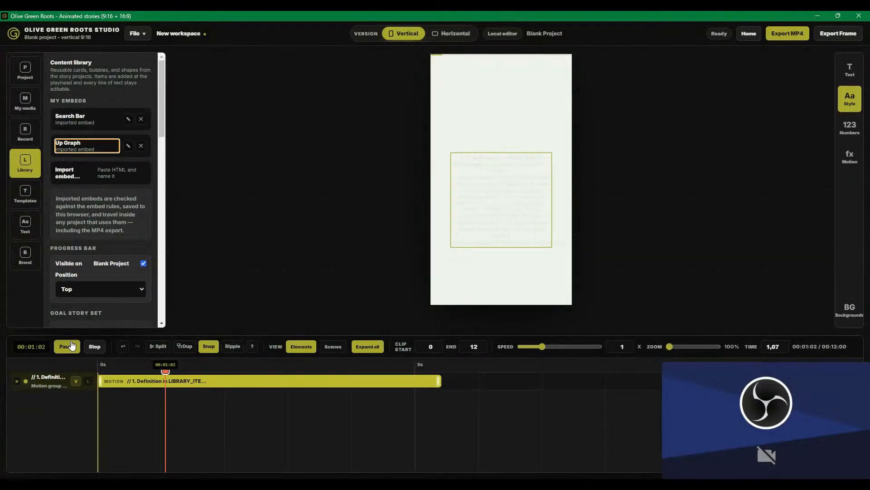
left_click(128, 146)
left_click(381, 257)
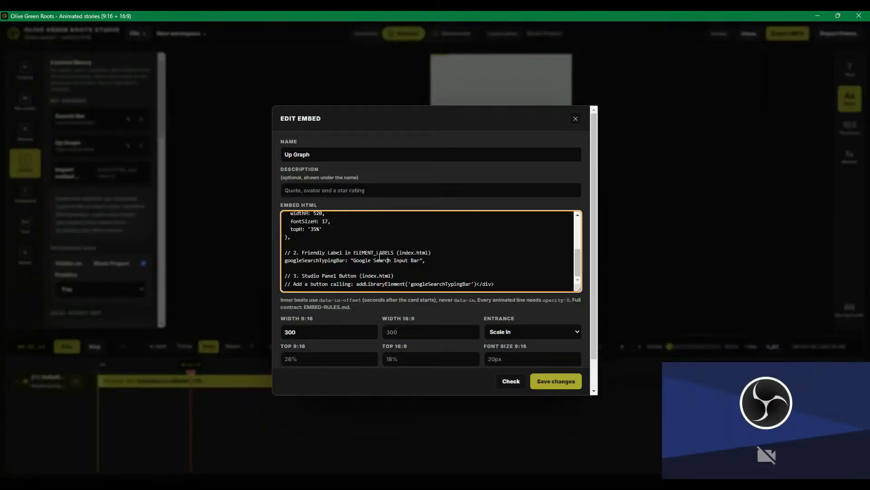
scroll(378, 255, "up", 3)
scroll(378, 255, "down", 5)
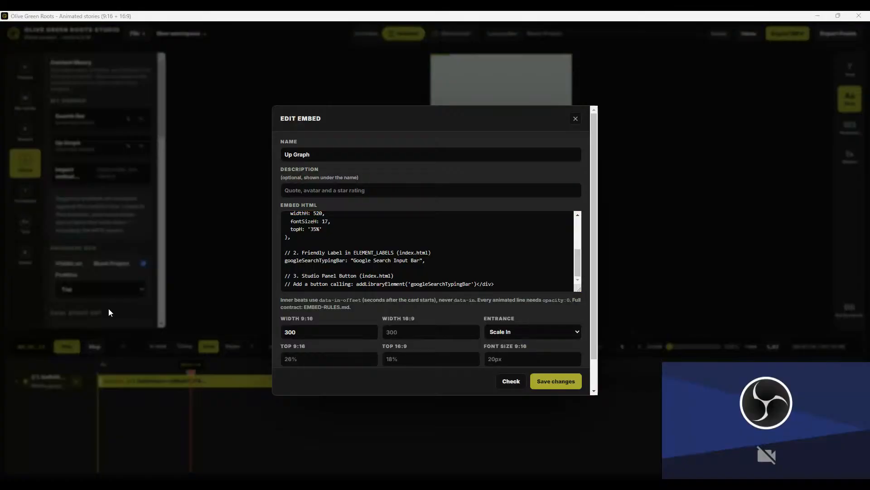
- Replace the Up Graph embed's entire HTML with the copied balance card code and save the changes
left_click(439, 219)
key("ctrl+a")
key("ctrl+v")
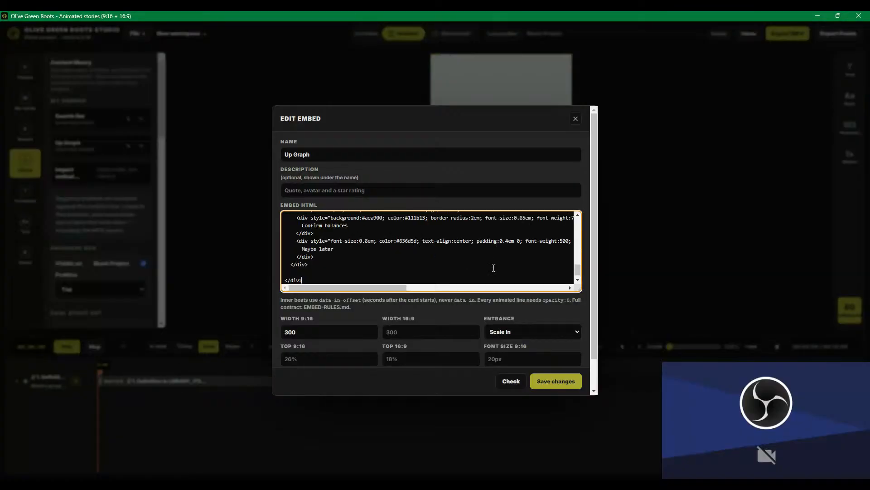
left_click(556, 381)
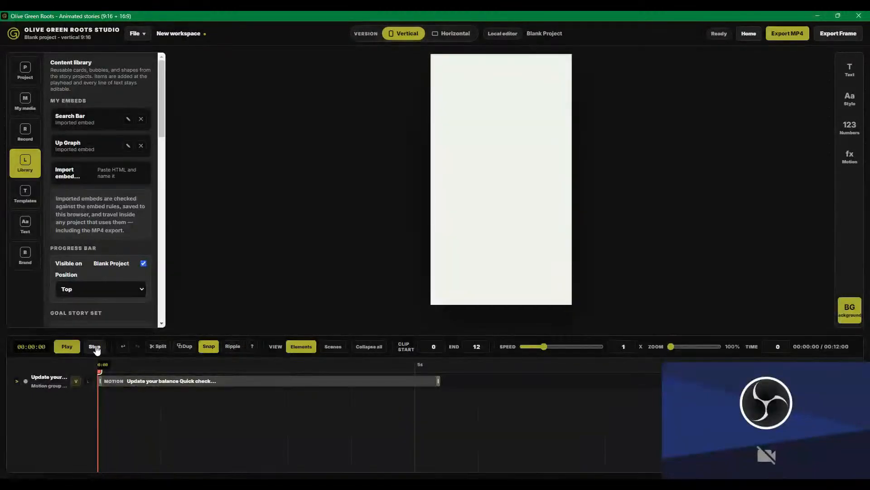
- Preview the timeline briefly and move the Update your balance card higher in the vertical frame
left_click(68, 348)
left_click(68, 347)
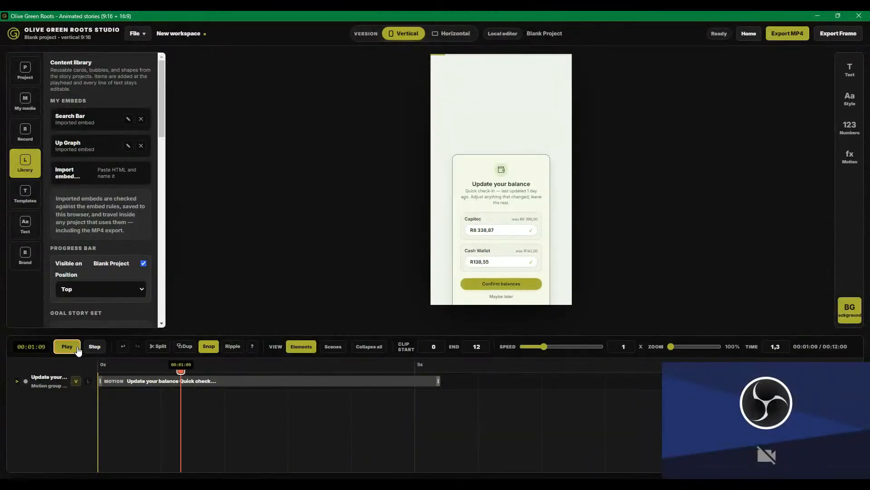
left_click_drag(516, 171, 517, 141)
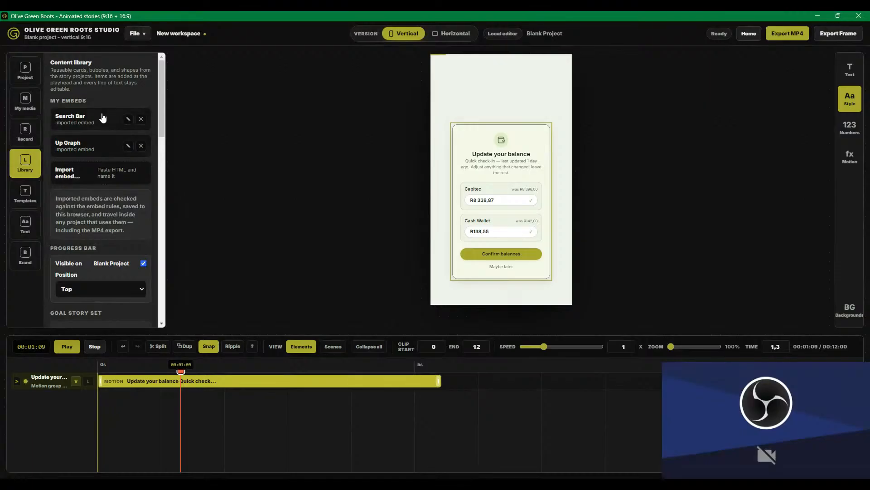
left_click(99, 148)
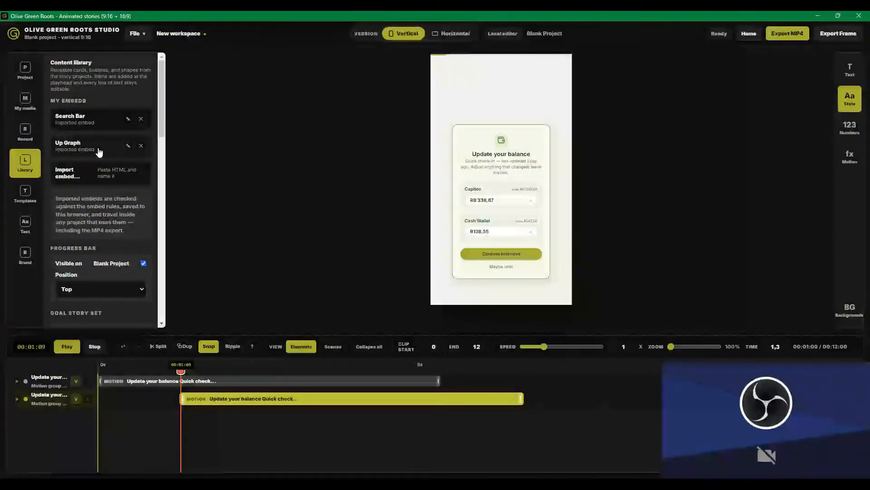
key("ctrl+z")
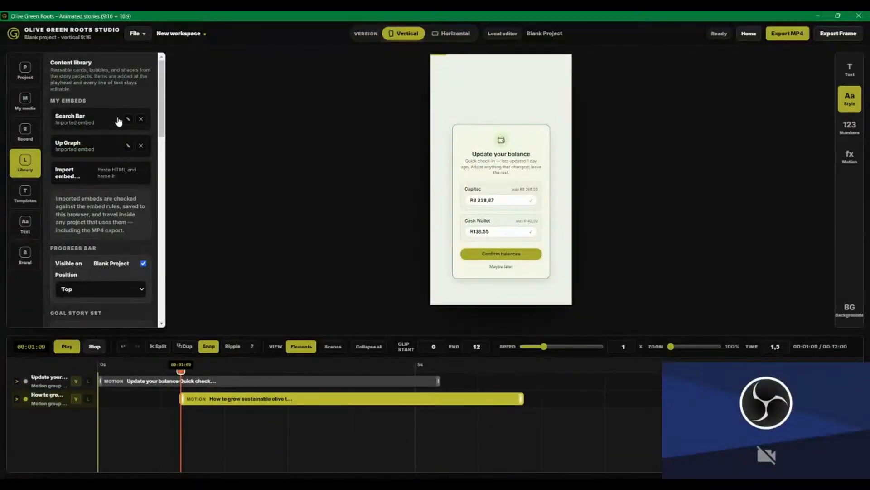
key("Delete")
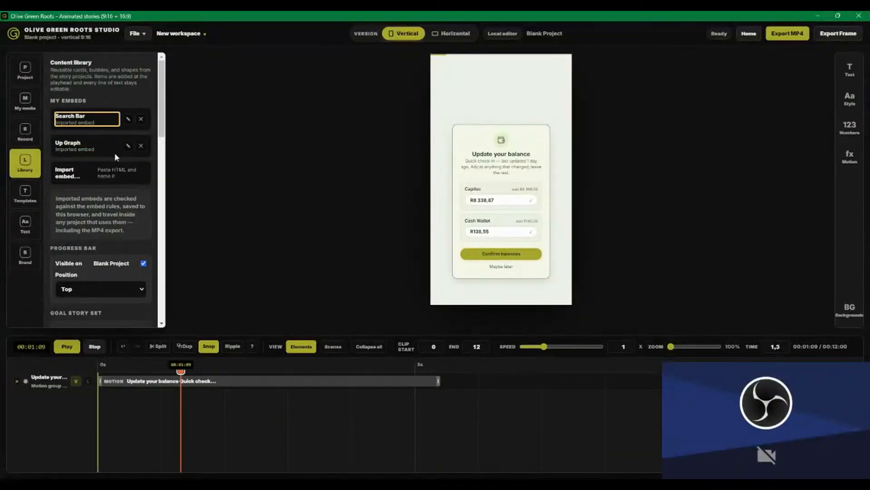
- Play the timeline to check the balance card's animation
left_click(128, 119)
key("Escape")
key("space")
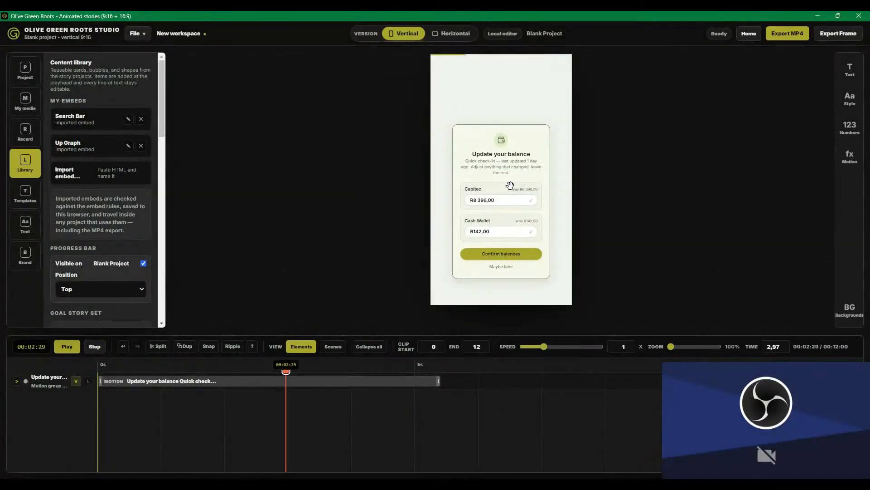
- Rename the Search Bar embed as Update Balance and save the changes
left_click(126, 121)
left_click(128, 120)
triple_click(370, 150)
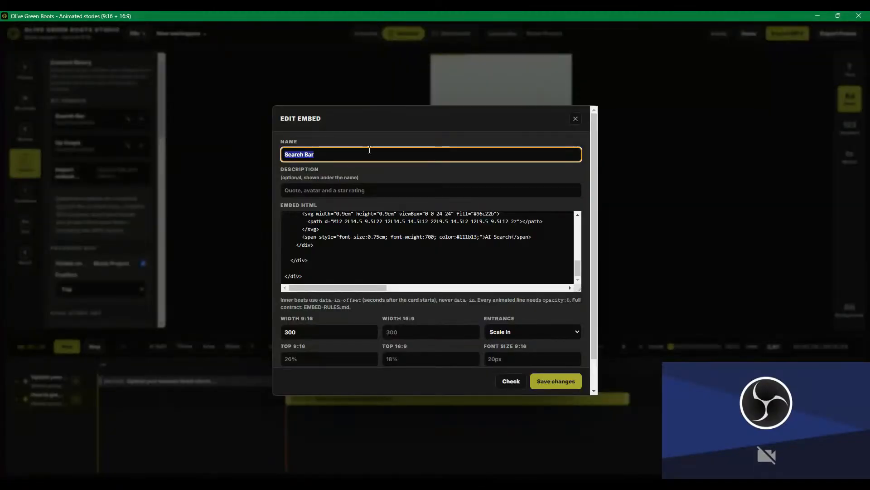
type("Update Balance")
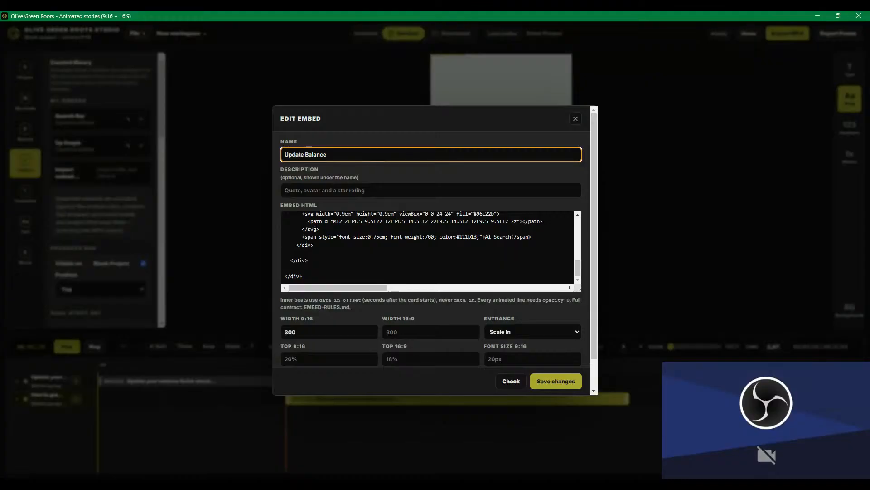
key("alt+Tab")
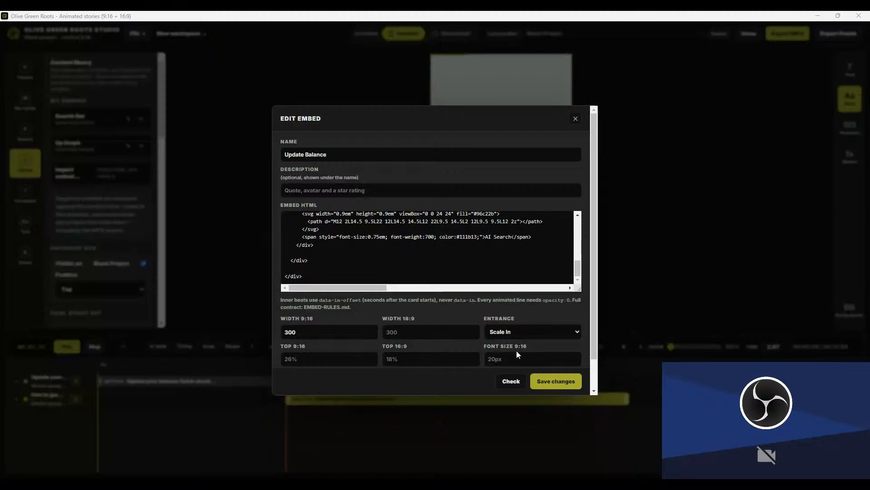
left_click(545, 381)
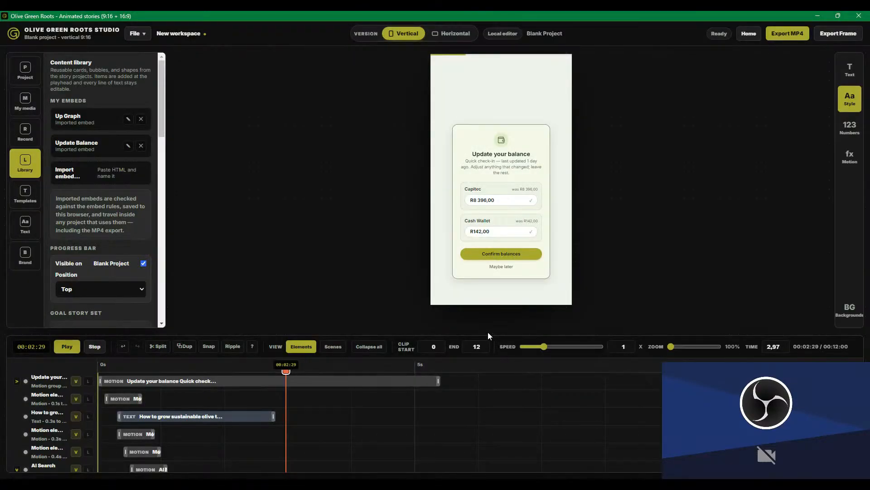
- Move the balance card slightly higher in the vertical frame and rename the Update Balance embed as OGR Update Balance
left_click_drag(504, 157, 506, 142)
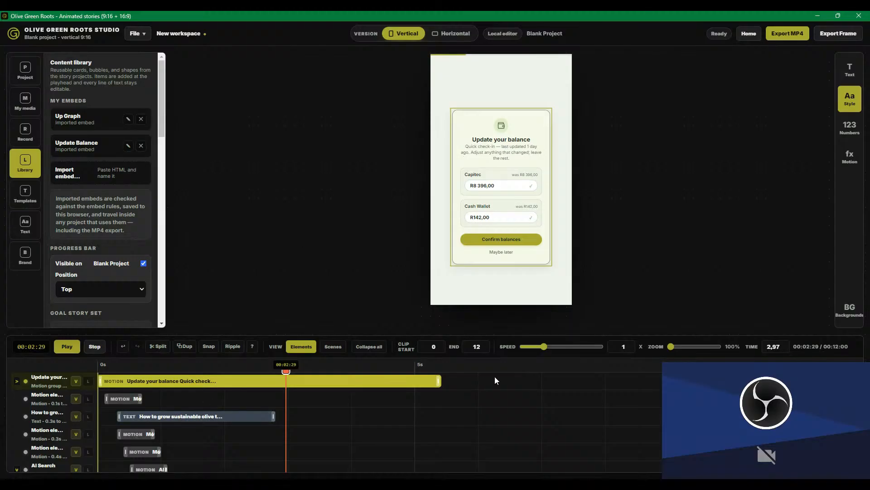
left_click(129, 145)
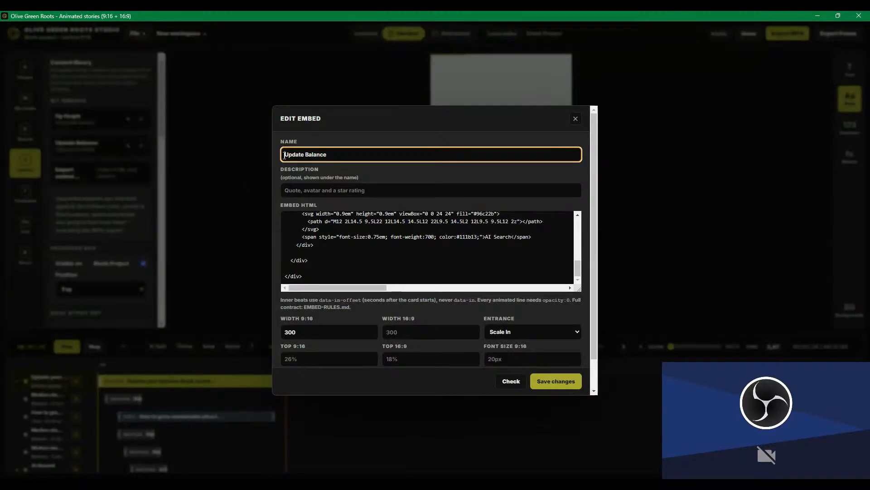
type("OGR")
left_click(537, 381)
- Delete all clips from the timeline and return the playhead to the start
scroll(326, 377, "down", 5)
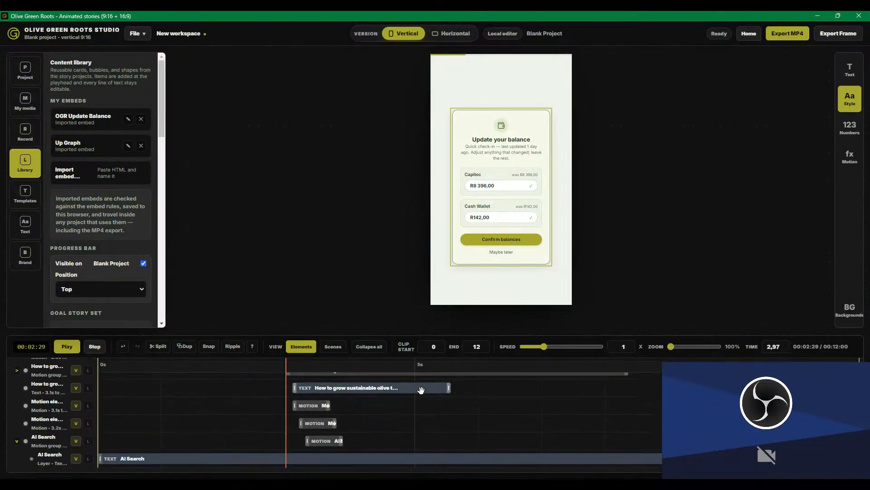
left_click_drag(276, 416, 261, 420)
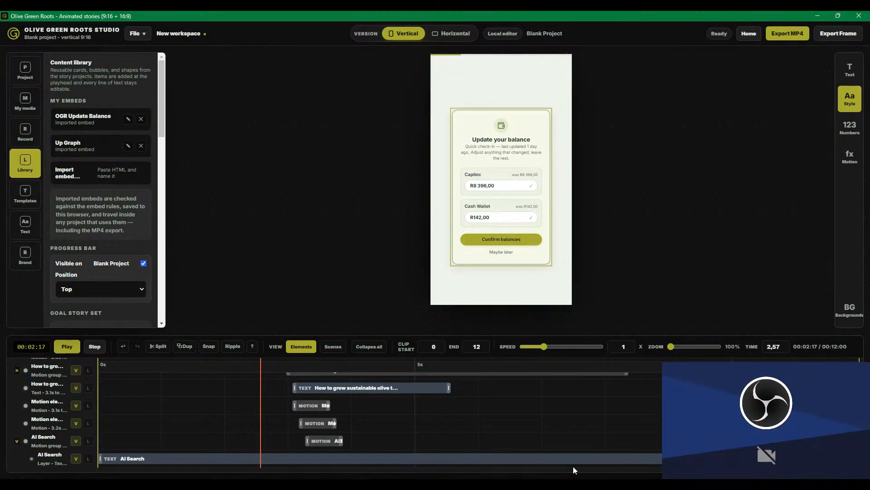
left_click_drag(573, 466, 131, 376)
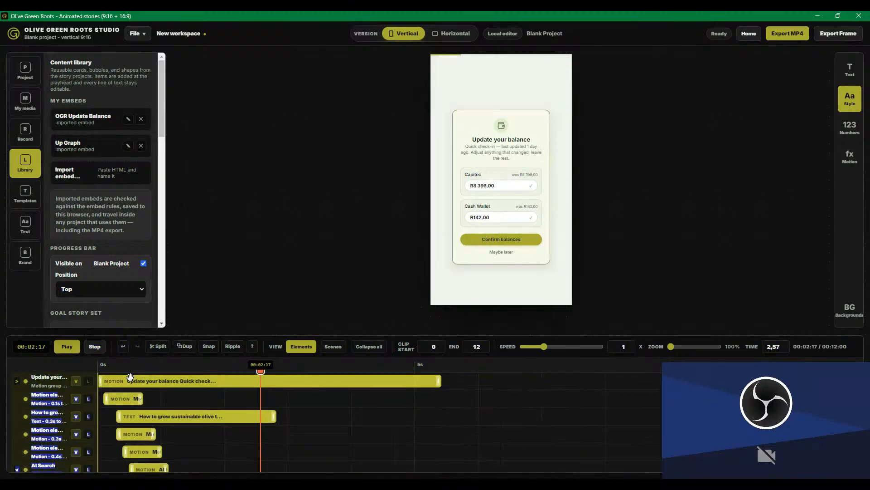
key("Delete")
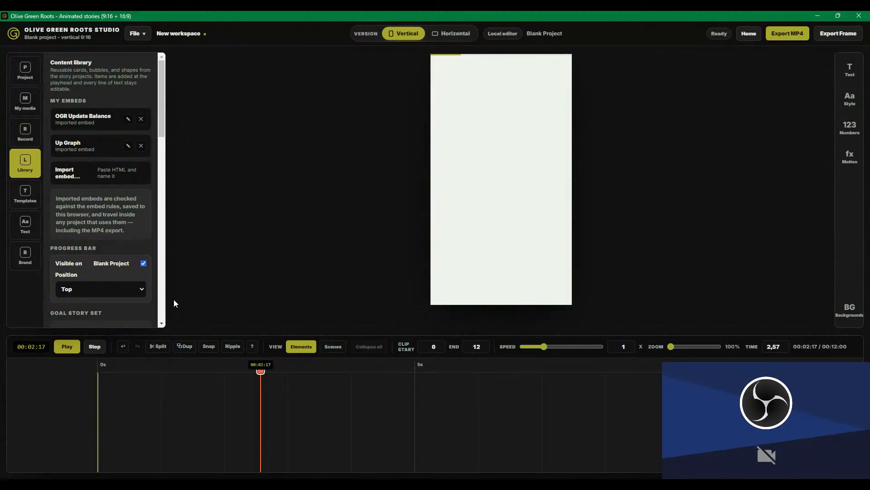
left_click(98, 366)
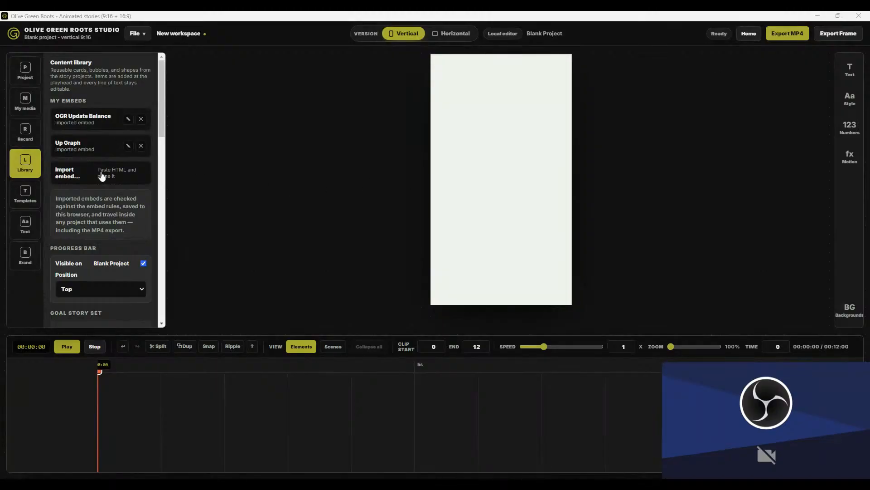
- Import the copied skyrocketing graph code as a new embed named Up Graph and save it to the library
left_click(83, 181)
left_click(346, 249)
key("ctrl+v")
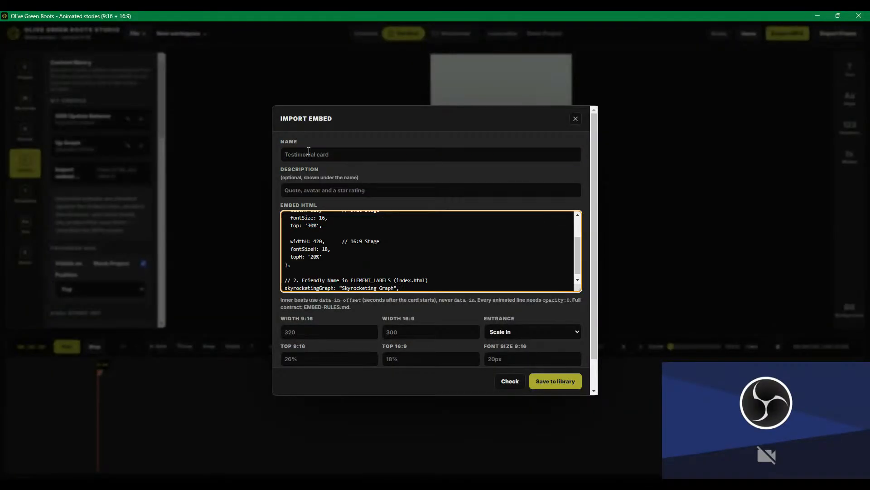
left_click(309, 153)
type("Up")
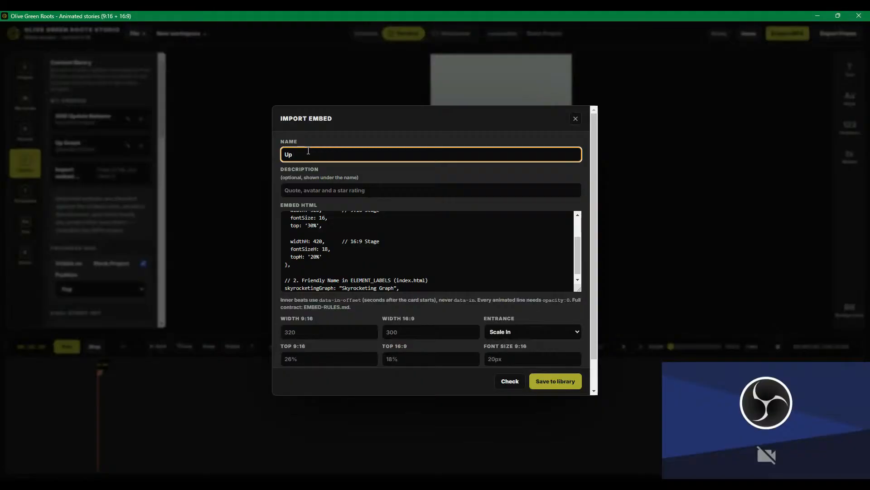
type(" Graph")
left_click(556, 382)
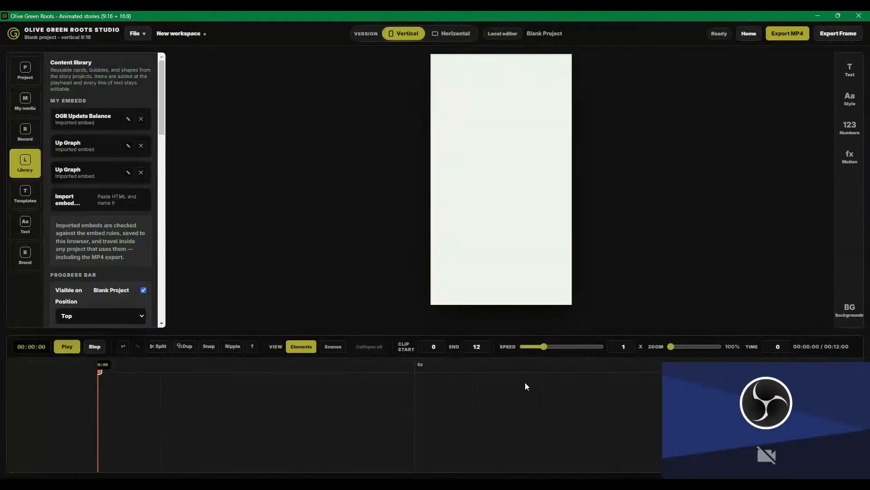
- Preview both Up Graph embeds on the timeline to tell them apart, and delete all their clips
left_click(78, 156)
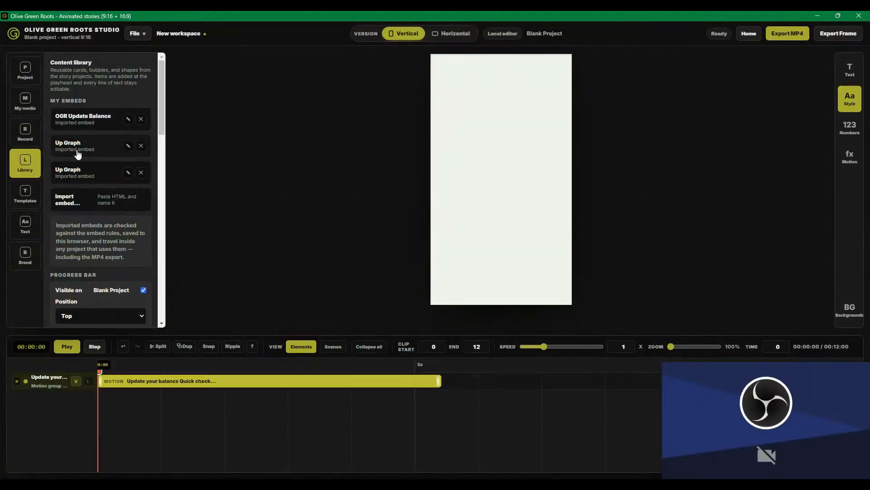
left_click(73, 350)
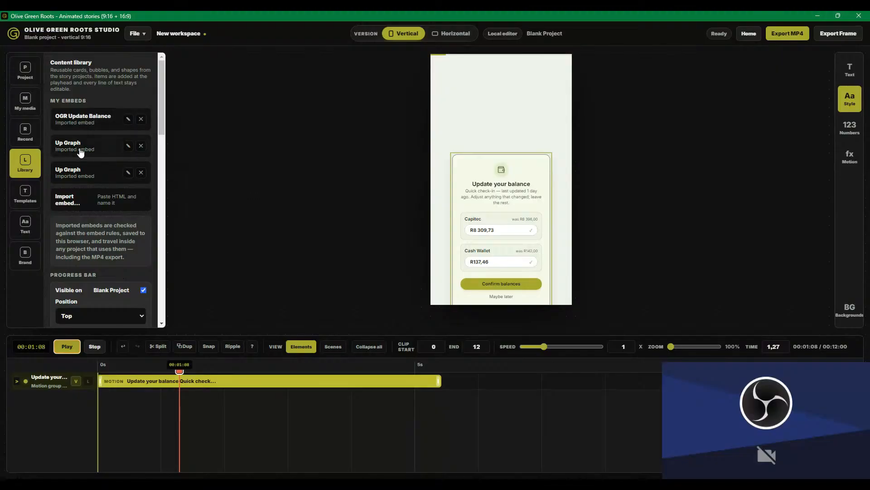
left_click(81, 170)
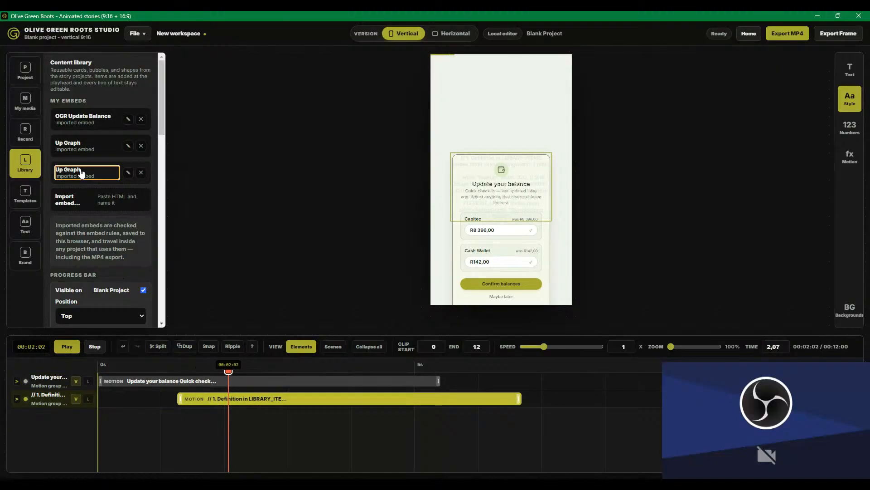
left_click(83, 143)
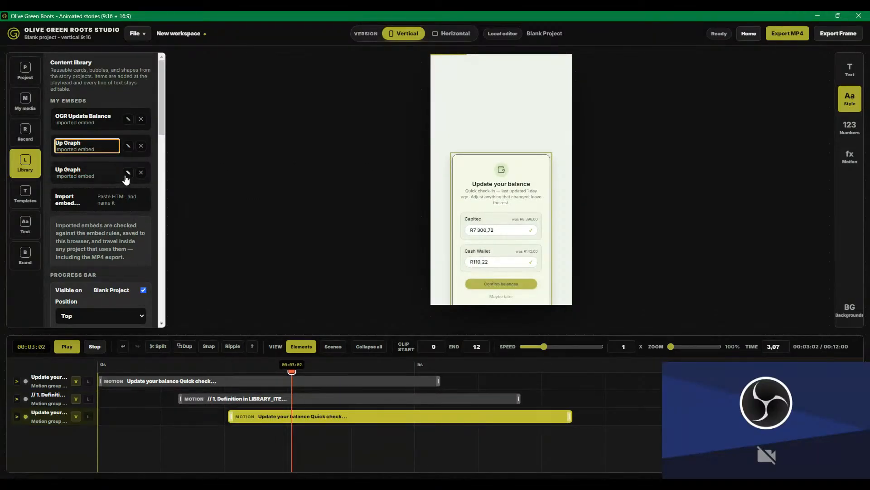
left_click(108, 174)
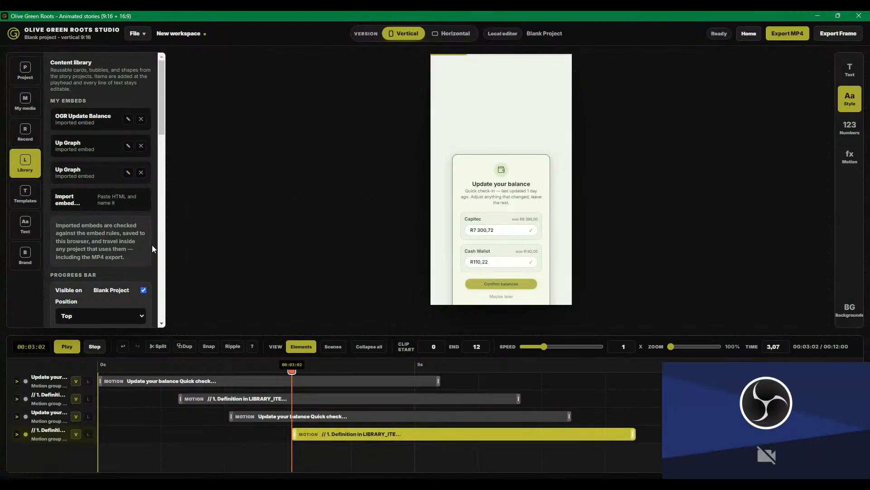
left_click_drag(571, 383, 358, 432)
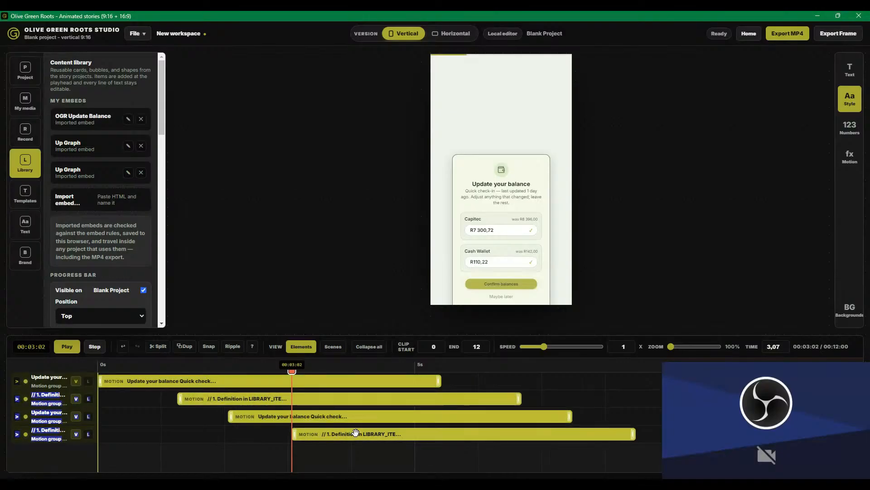
key("Delete")
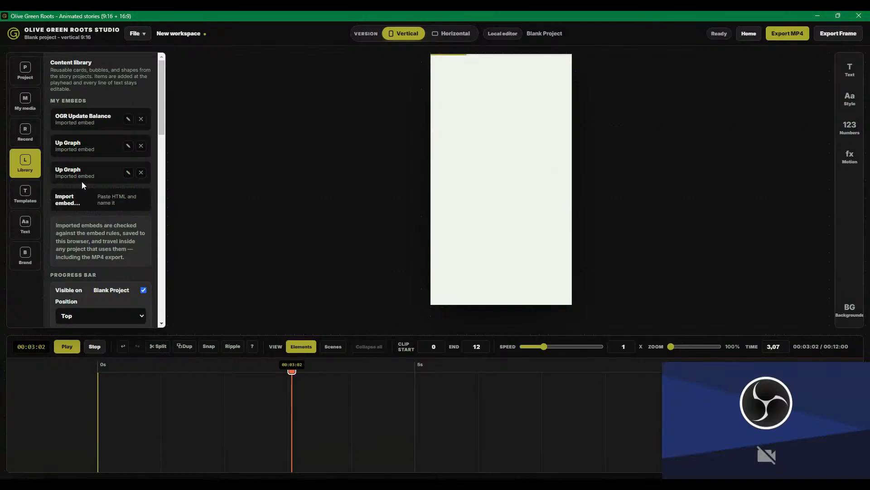
- Preview the OGR Update Balance embed on the timeline, check its code, and delete the placed clips
left_click(89, 119)
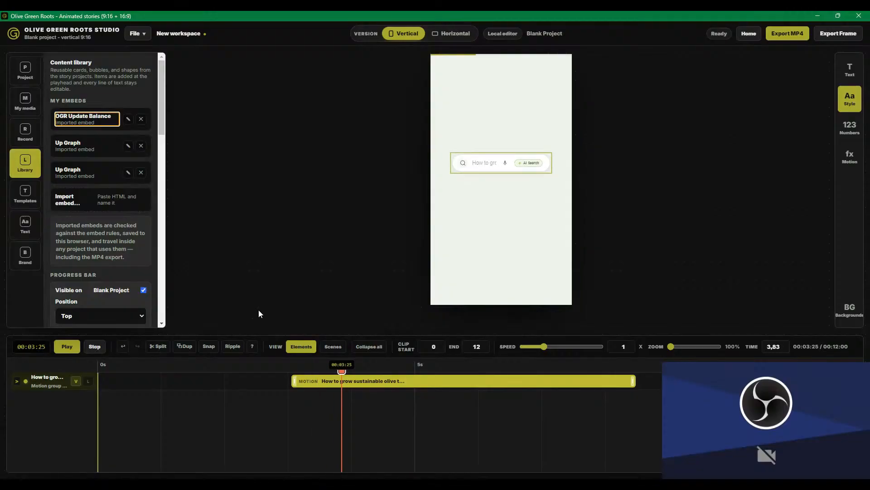
left_click(128, 119)
key("Escape")
left_click(112, 117)
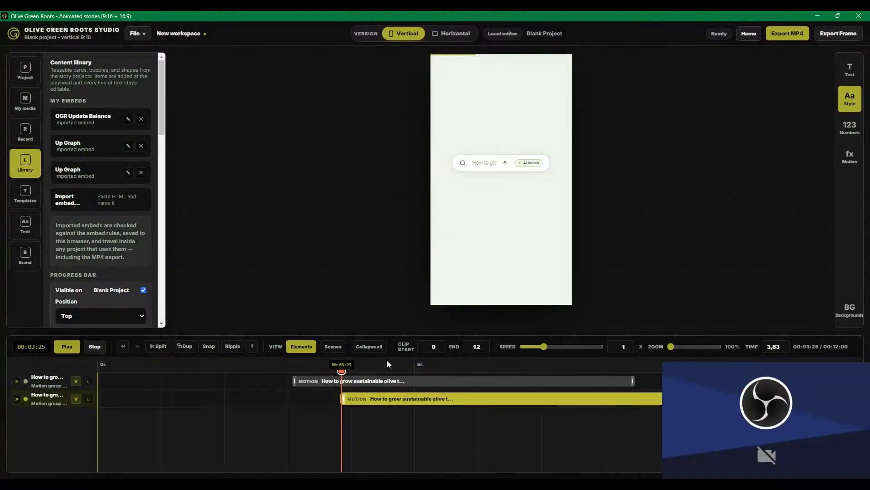
mouse_move(376, 423)
left_mouse_down()
mouse_move(308, 375)
mouse_move(369, 417)
left_mouse_up()
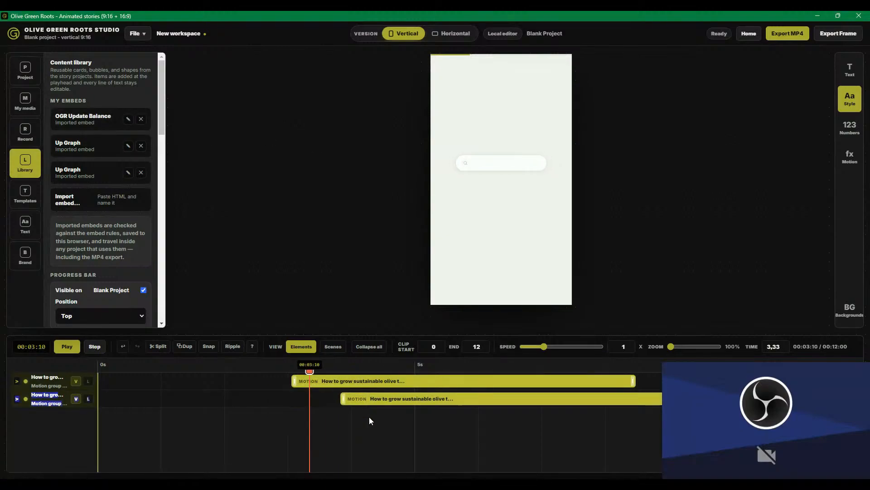
key("Delete")
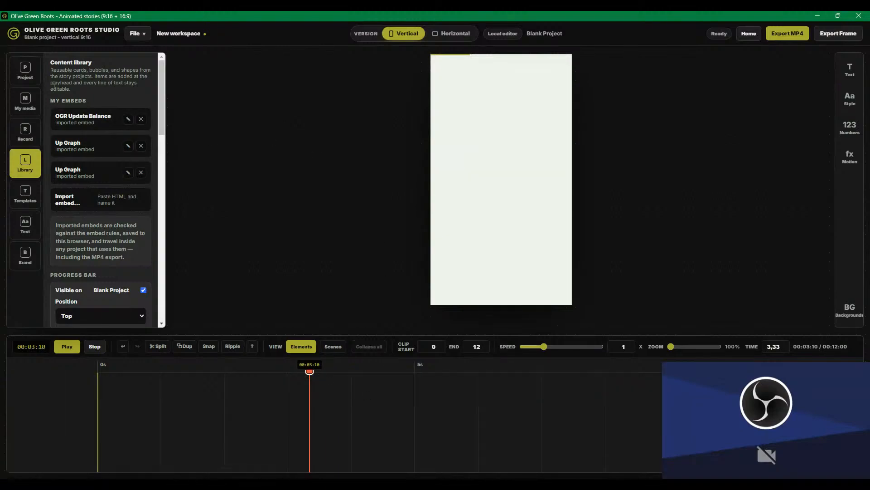
- Copy the name of the OGR Update Balance embed, rename that embed as Search Bar and save the changes
left_click(128, 119)
key("ctrl+c")
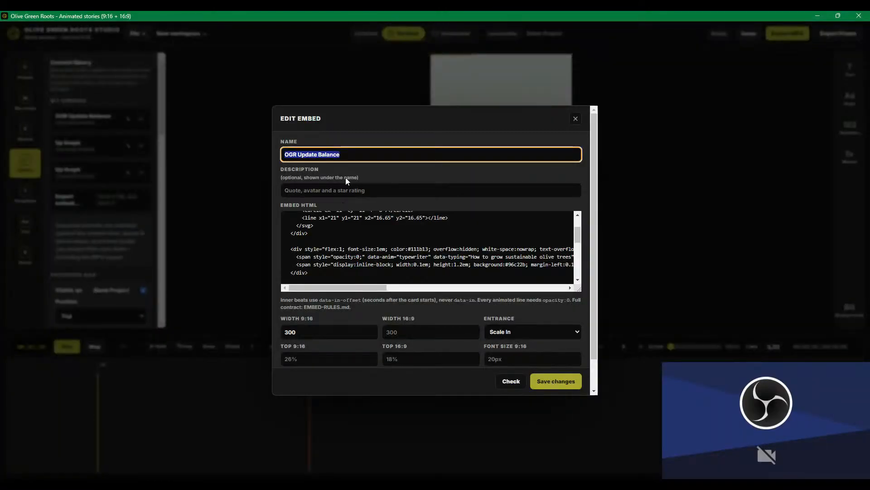
type("Sea")
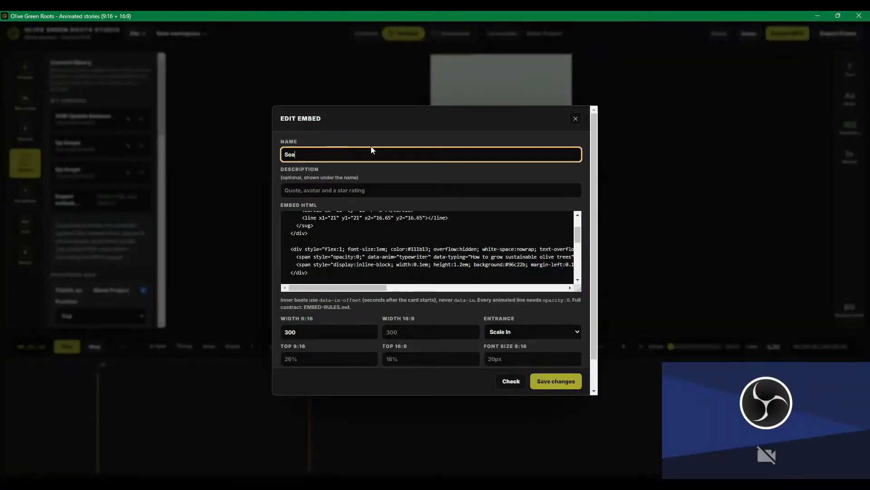
type("rch Bar")
left_click(556, 381)
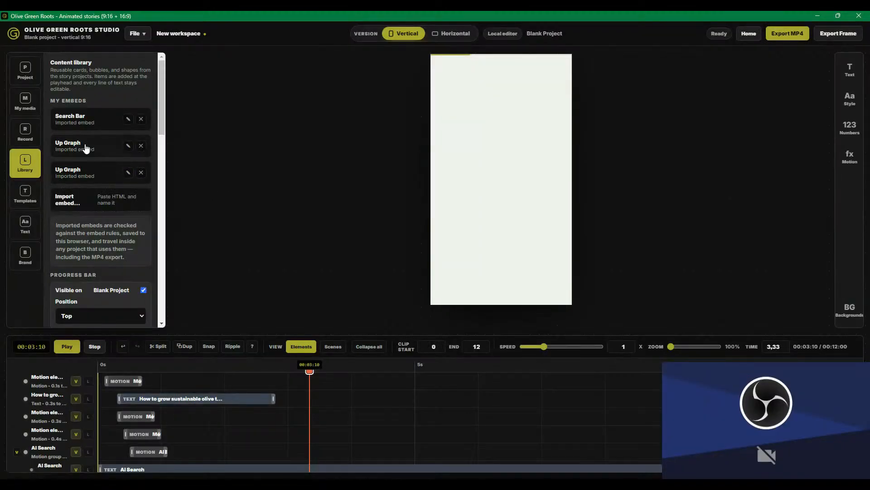
- Preview the Search Bar embed on the timeline and clear every clip and leftover layer
left_click(86, 119)
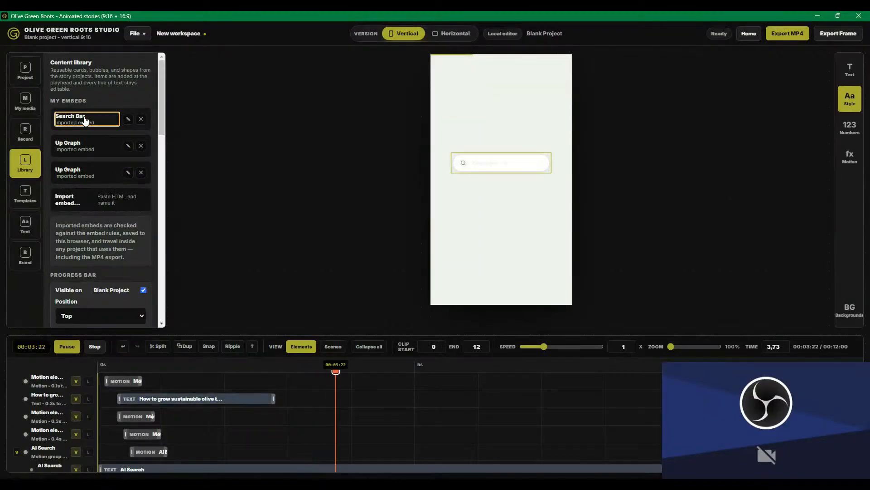
left_click(316, 419)
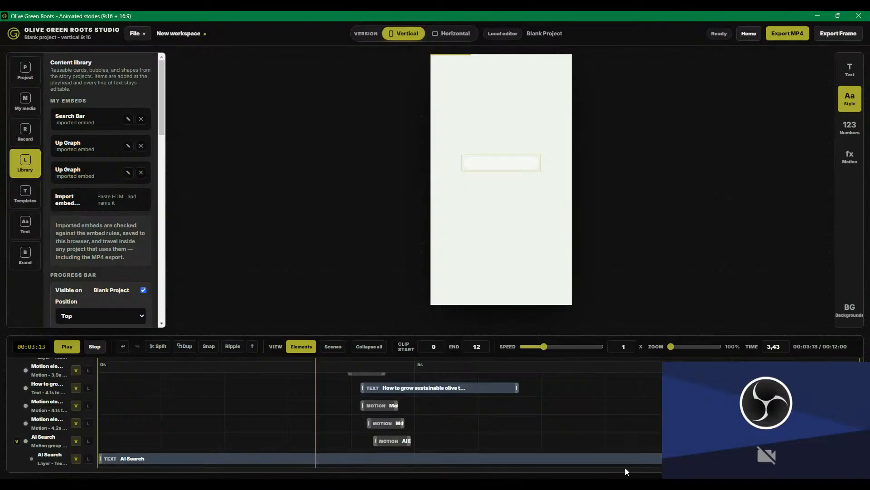
left_click_drag(624, 466, 127, 377)
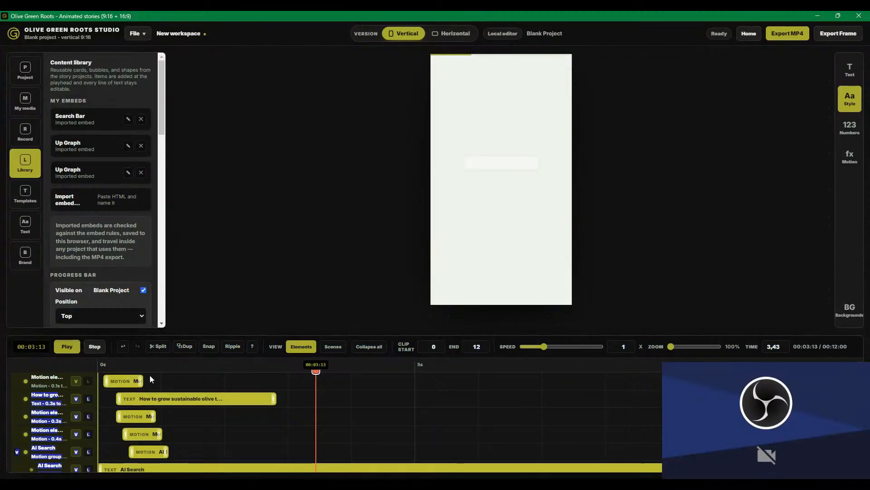
key("Delete")
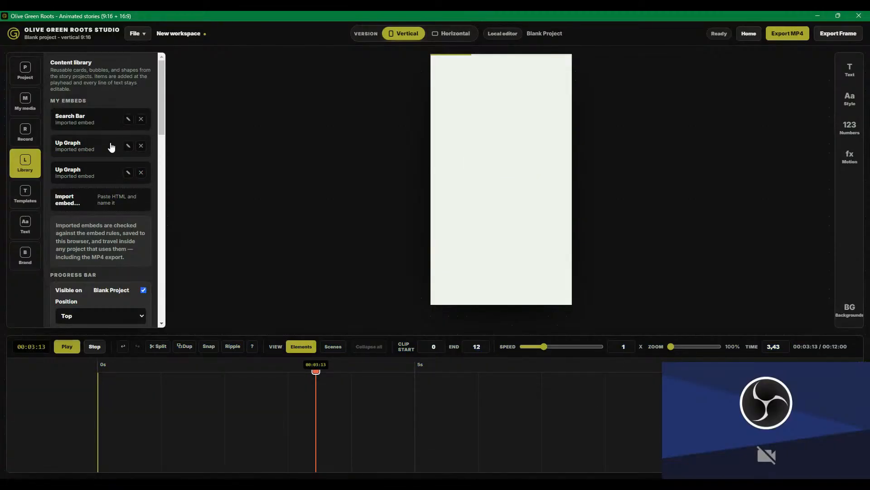
- Place the first Up Graph embed on the timeline, rename it with the copied name OGR Update Balance and save
left_click(79, 149)
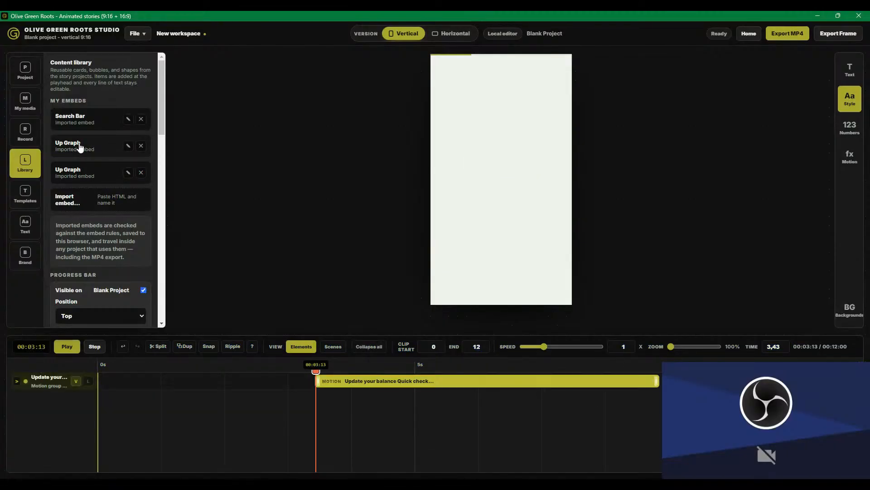
left_click(129, 146)
triple_click(347, 154)
key("ctrl+v")
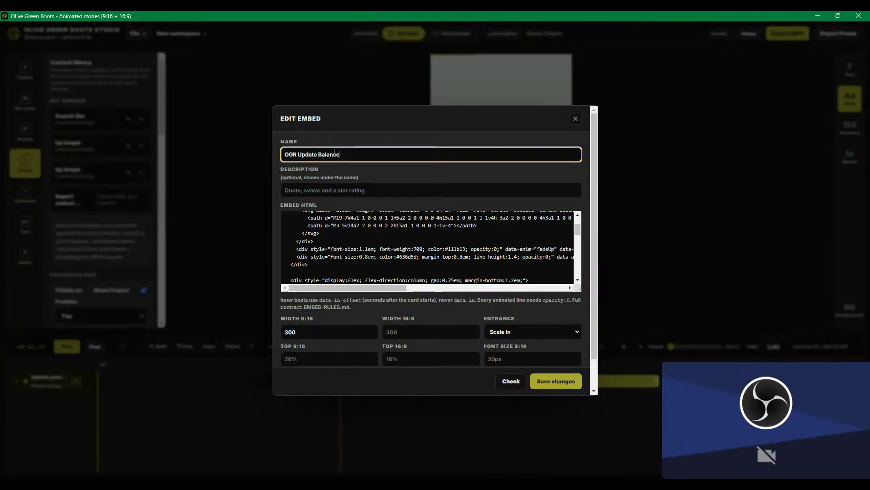
left_click(556, 381)
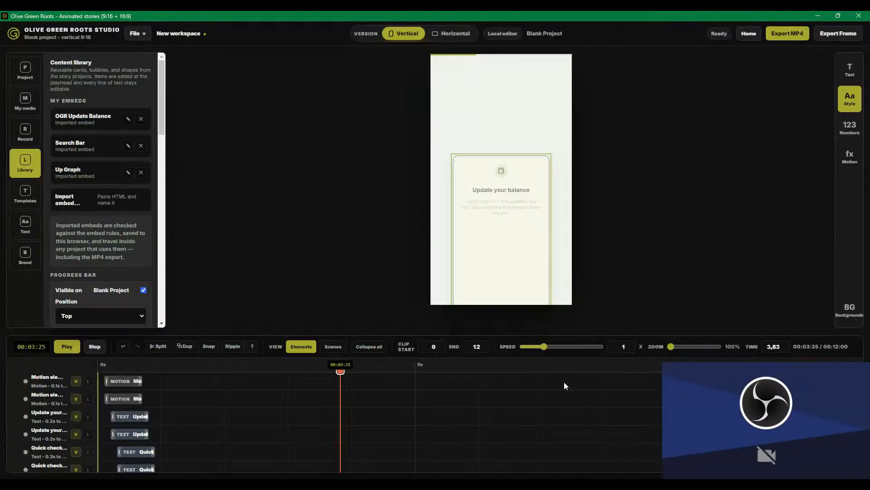
- Select all the Update your balance layers on the timeline, delete them and return the playhead to the start
scroll(292, 403, "down", 5)
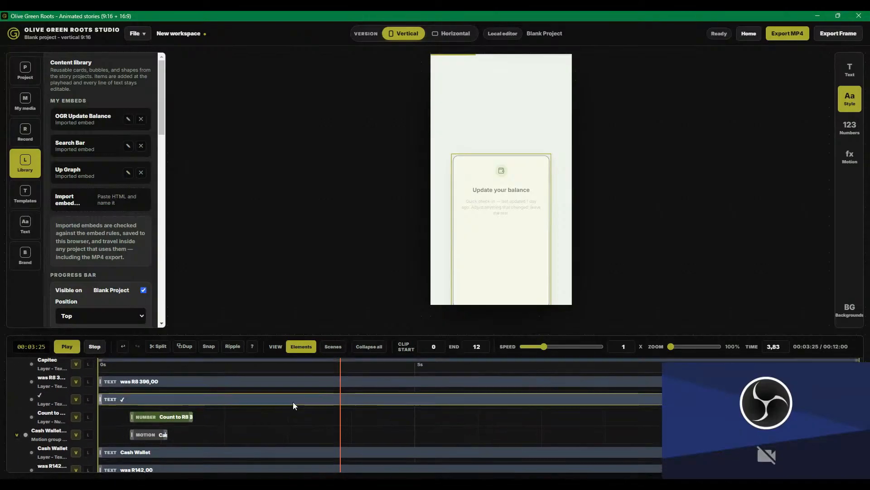
scroll(293, 399, "down", 1)
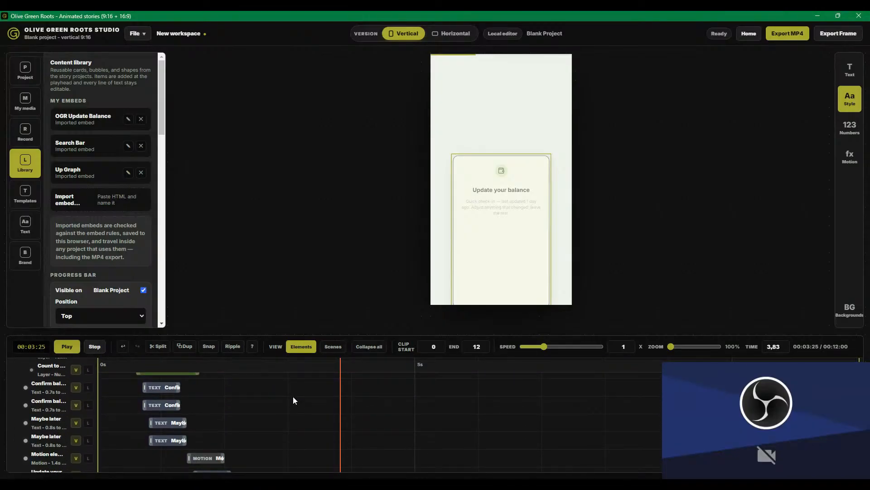
scroll(300, 396, "down", 10)
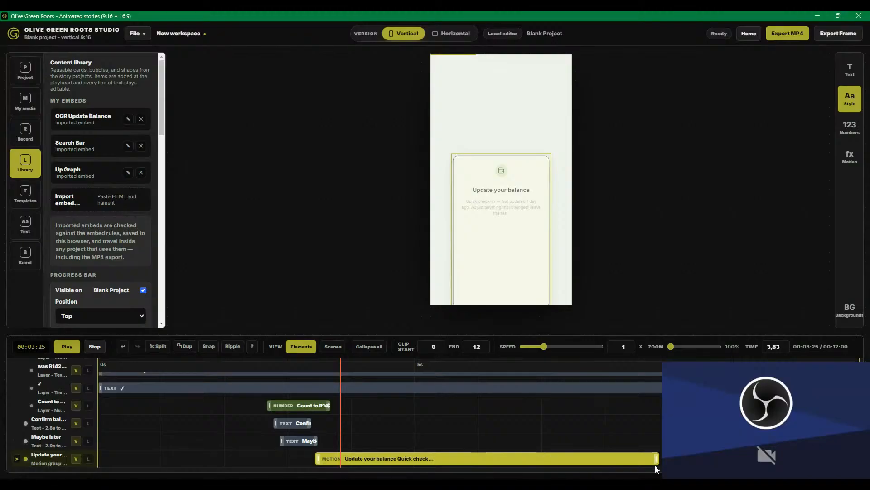
left_click_drag(654, 465, 134, 380)
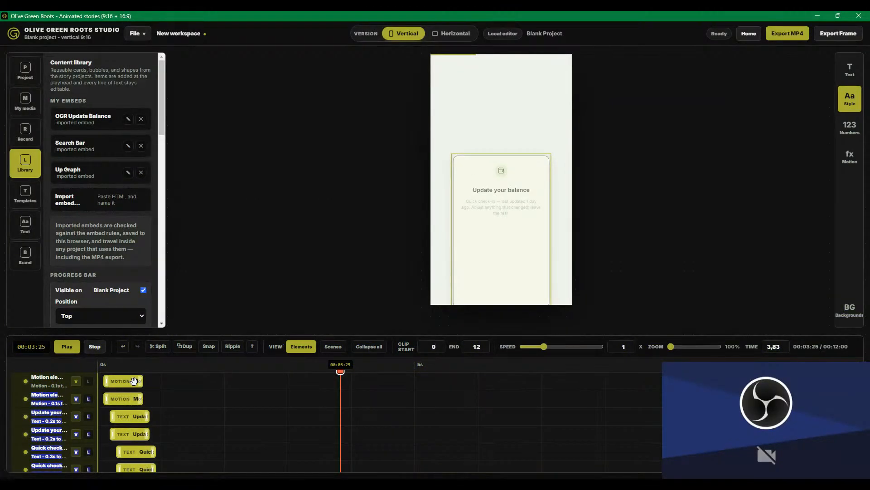
key("Delete")
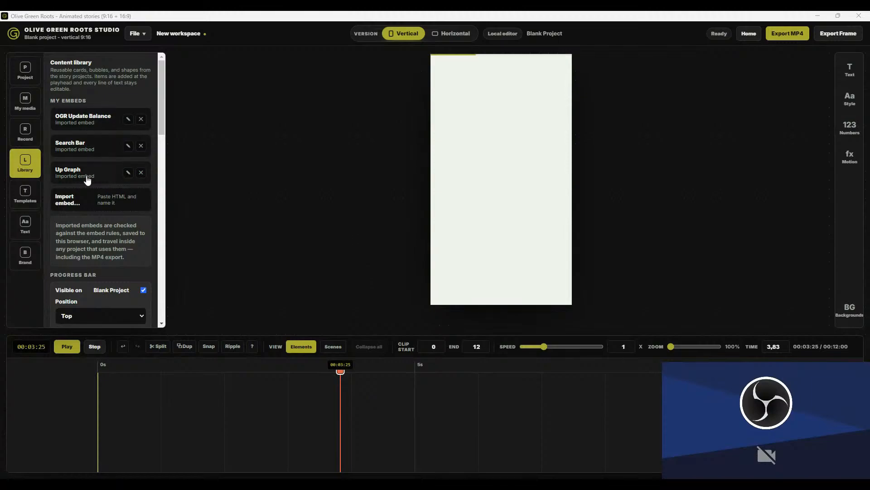
left_click(94, 346)
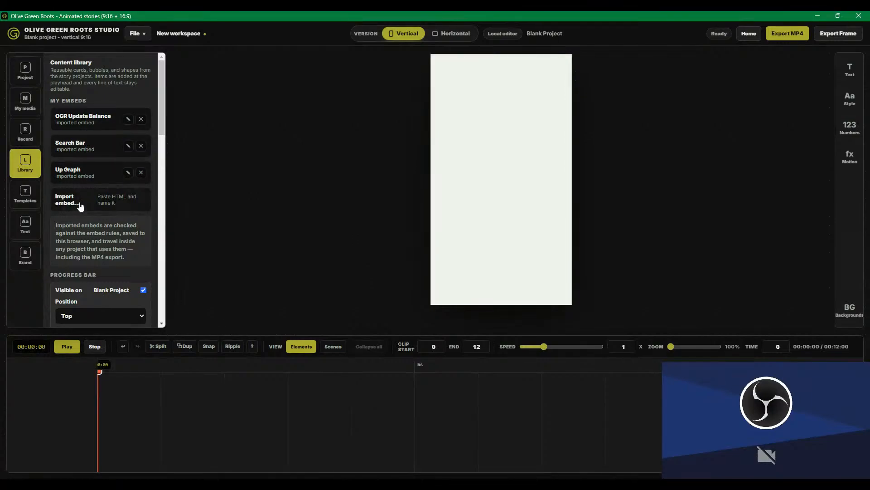
- Place the Up Graph embed on the timeline, replace its whole embed HTML with the copied graph code and save the changes
left_click(84, 177)
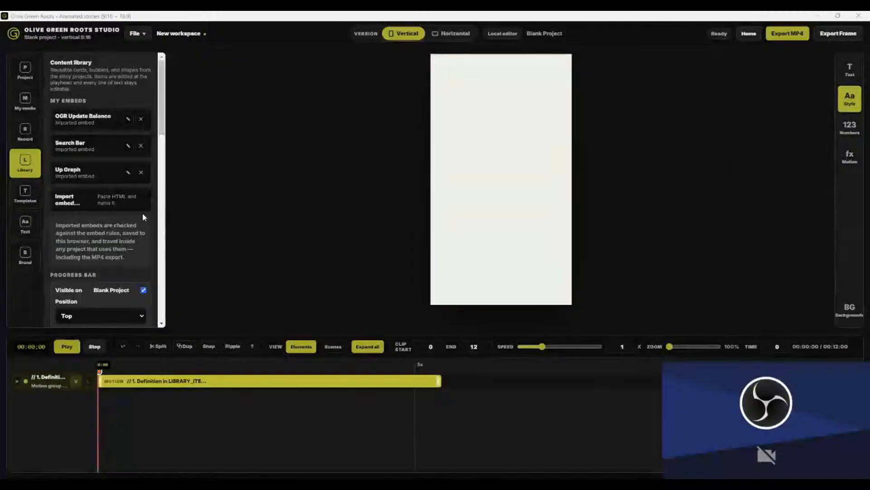
left_click(128, 173)
left_click(396, 243)
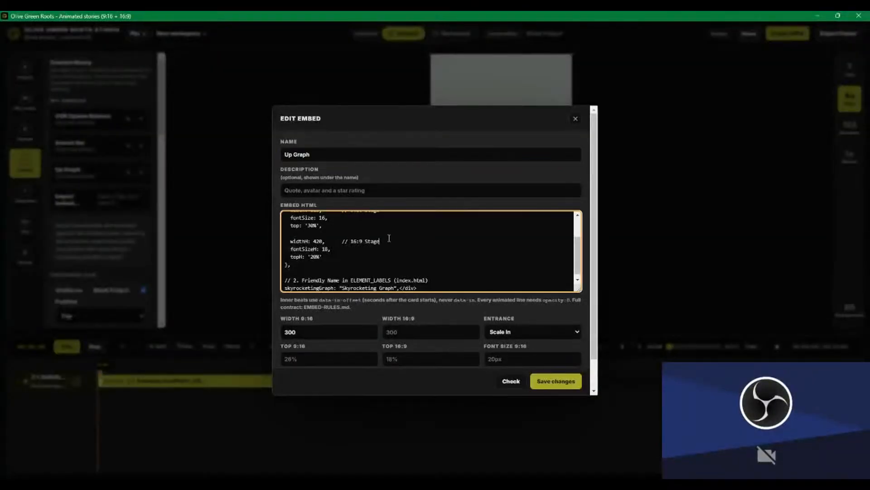
key("ctrl+a")
key("ctrl+v")
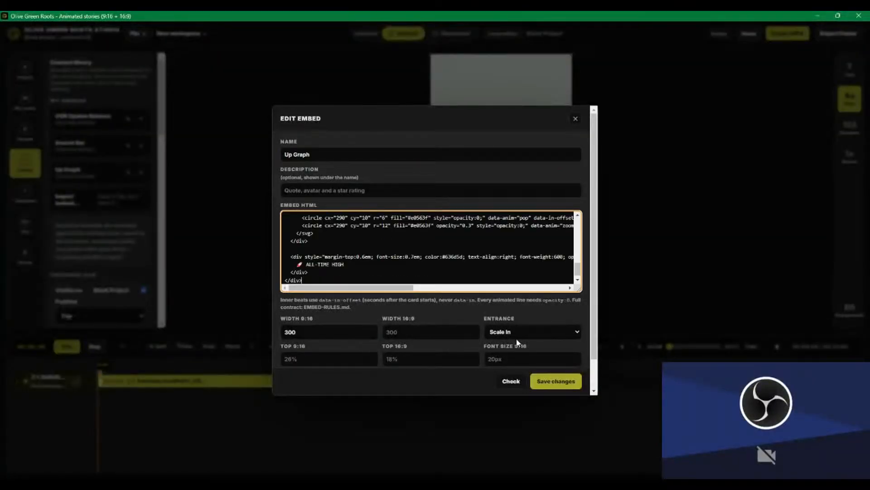
left_click(558, 383)
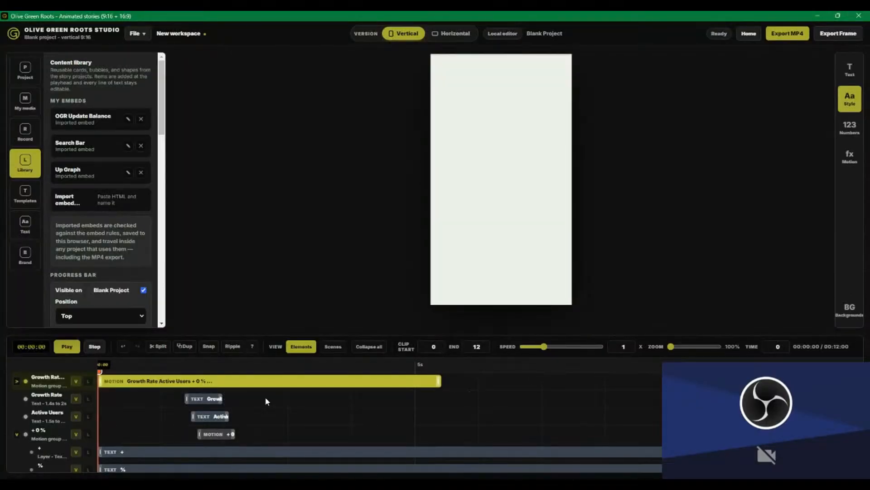
- Play the updated Up Graph animation several times from the start and stop it
key("space")
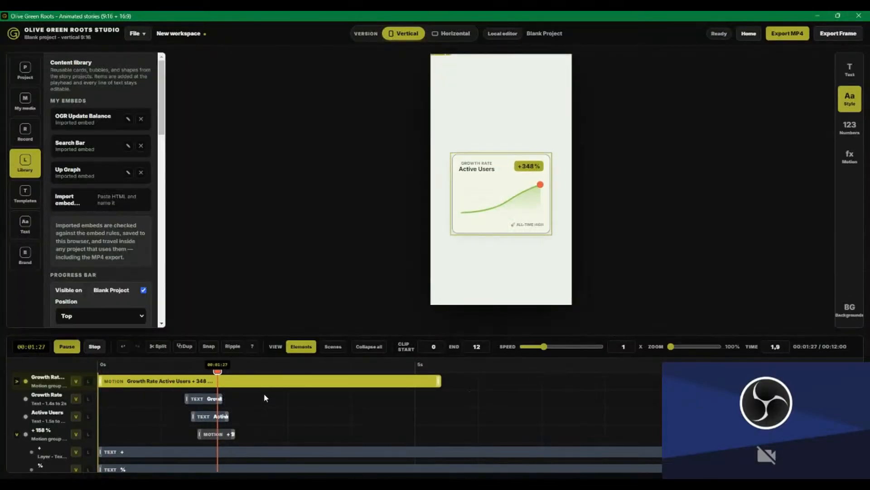
left_click(94, 347)
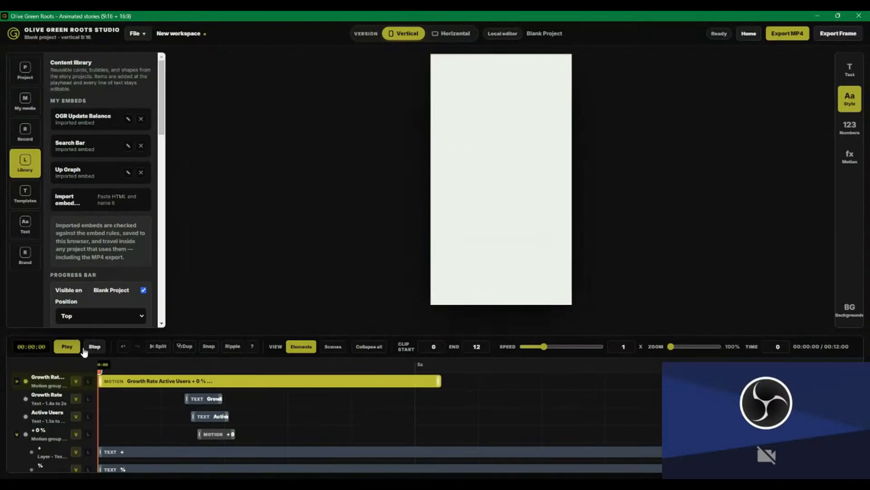
left_click(67, 347)
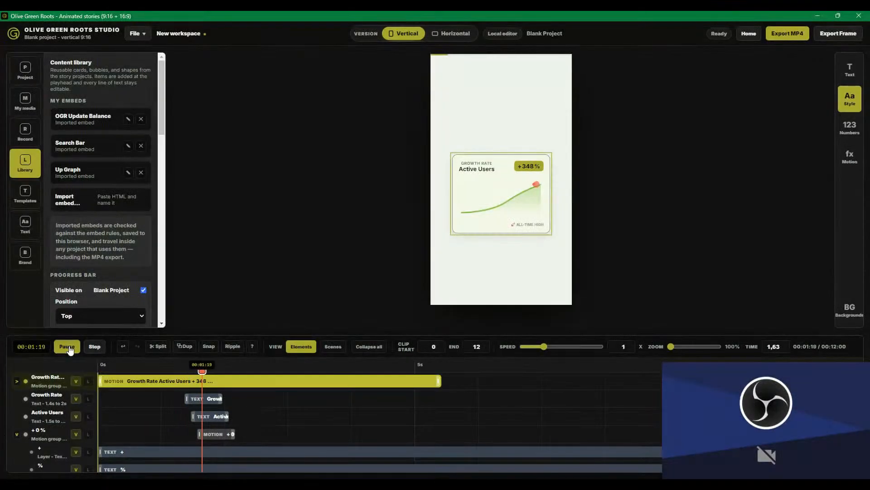
left_click(68, 347)
left_click(68, 347)
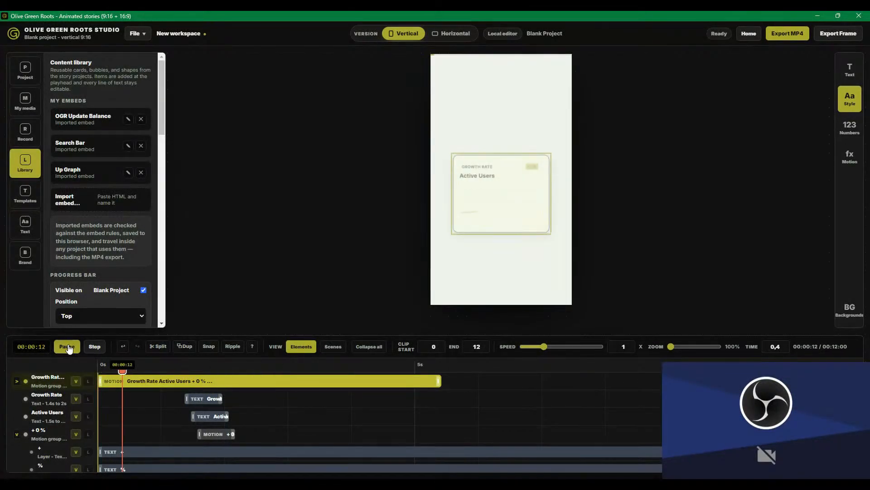
left_click(94, 346)
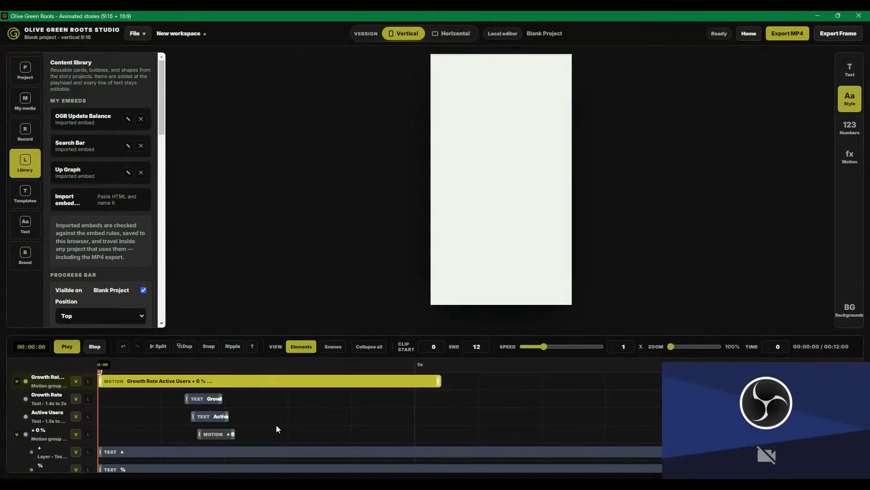
- Delete all the Growth Rate graph layers from the timeline and reset the playhead to the start
left_click(468, 386)
left_click_drag(457, 387, 108, 398)
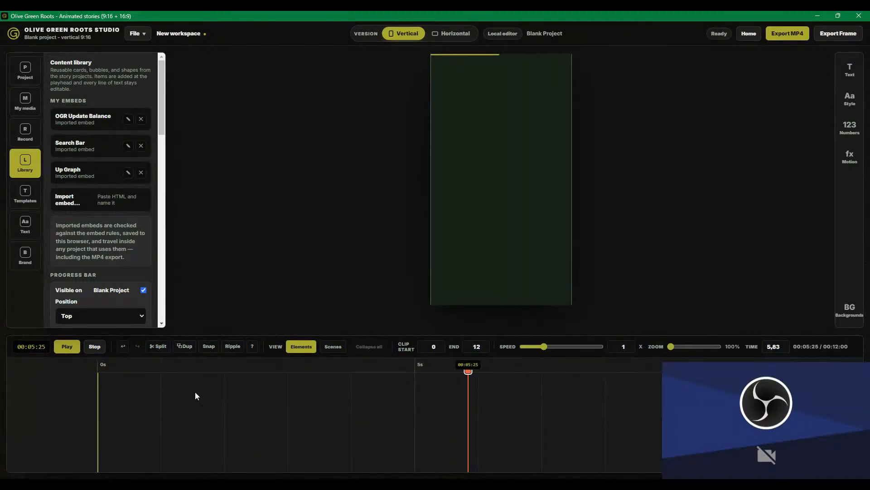
left_click(93, 349)
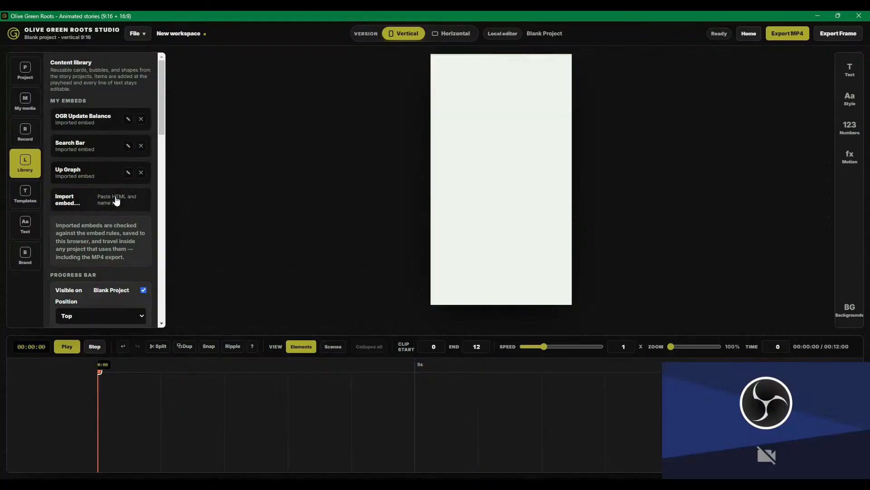
- Place a fresh Up Graph embed on the timeline and replay its animation, pausing once the whole graph is drawn
left_click(100, 172)
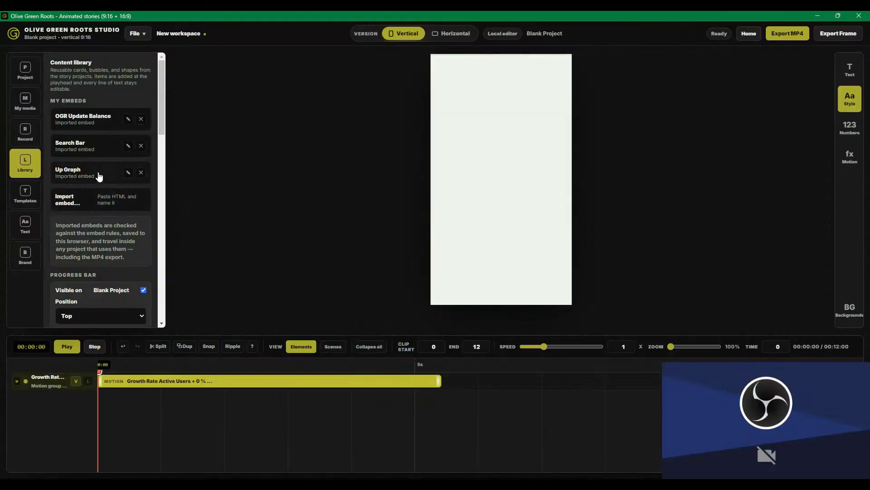
left_click(67, 346)
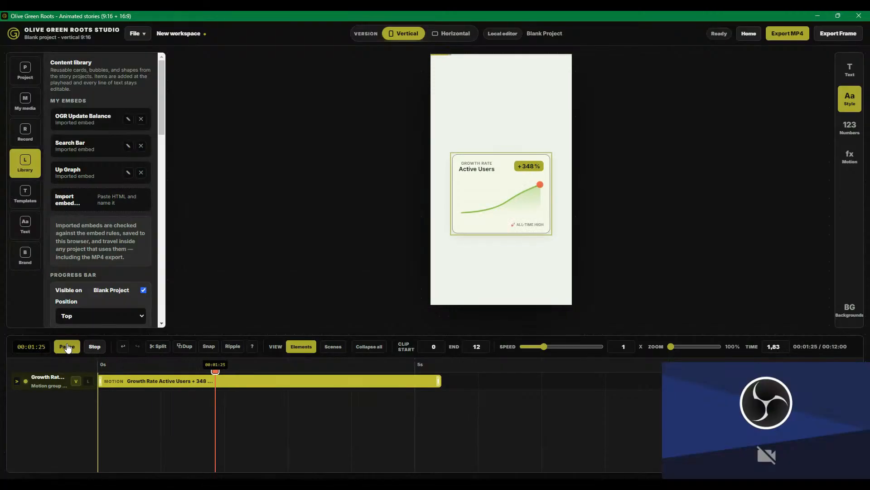
left_click(68, 347)
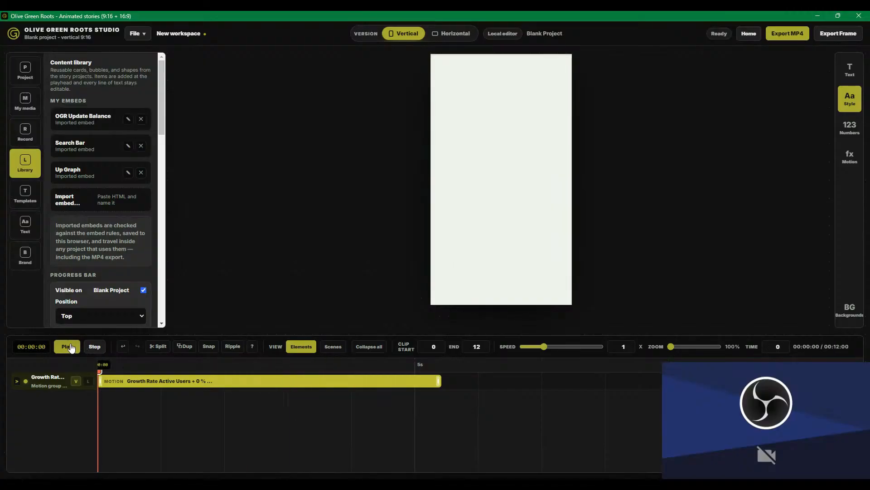
left_click(70, 348)
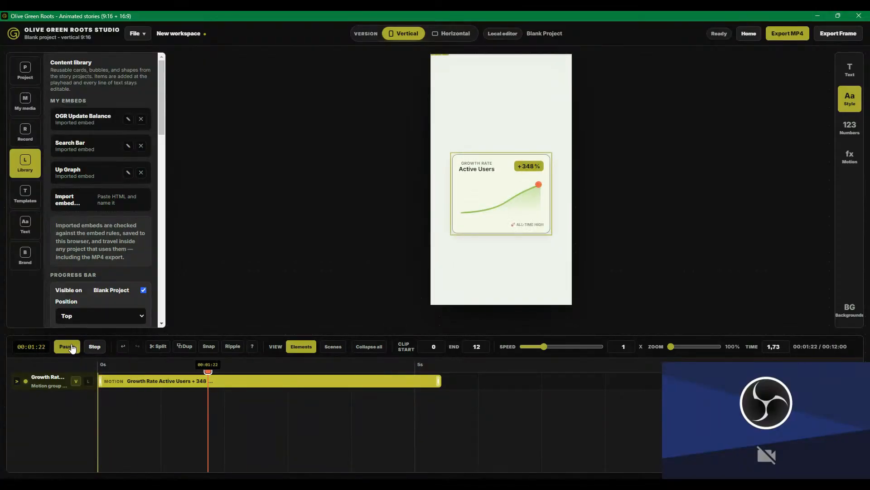
left_click(70, 348)
left_click(70, 347)
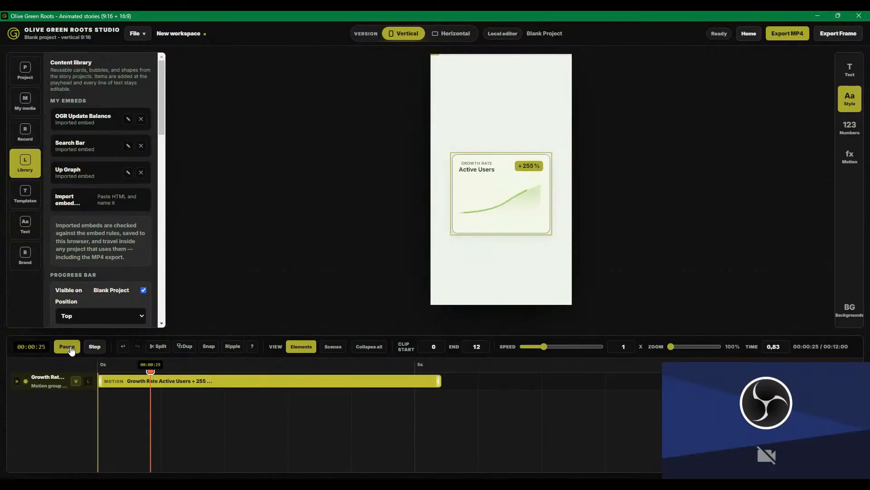
left_click(80, 352)
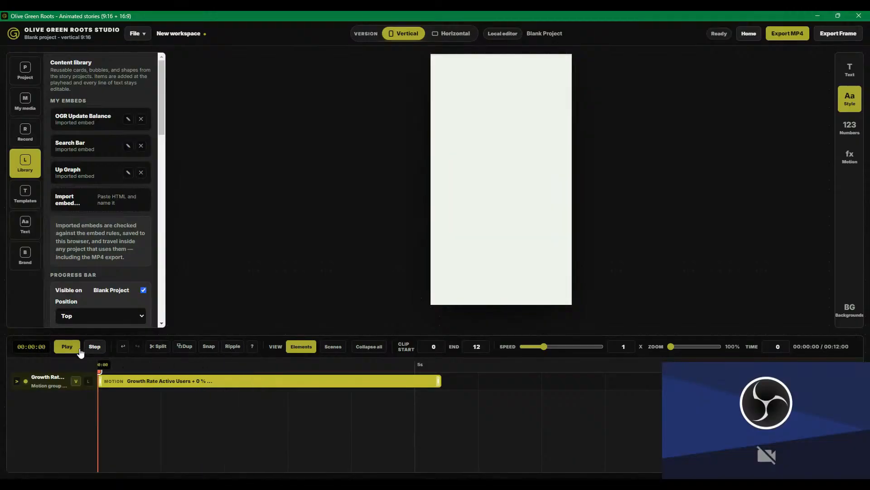
left_click(80, 352)
left_click(84, 351)
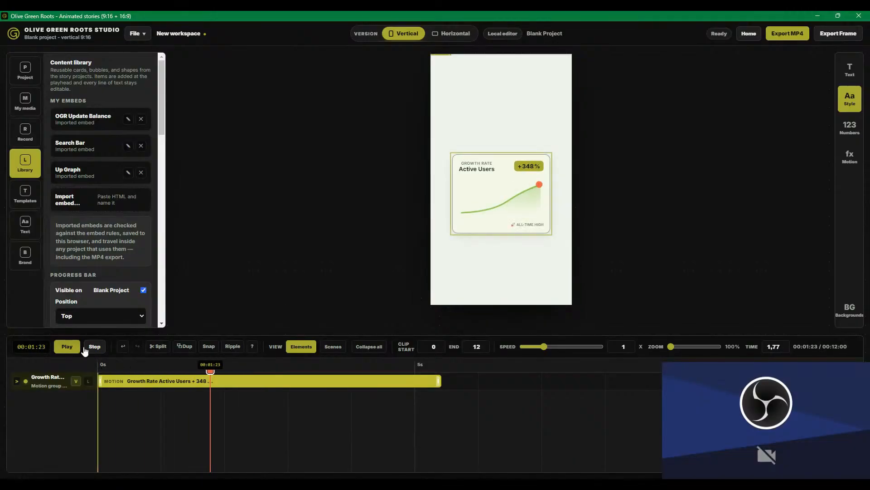
- Remove the percent sign from the growth badge on the graph card
left_click(537, 166)
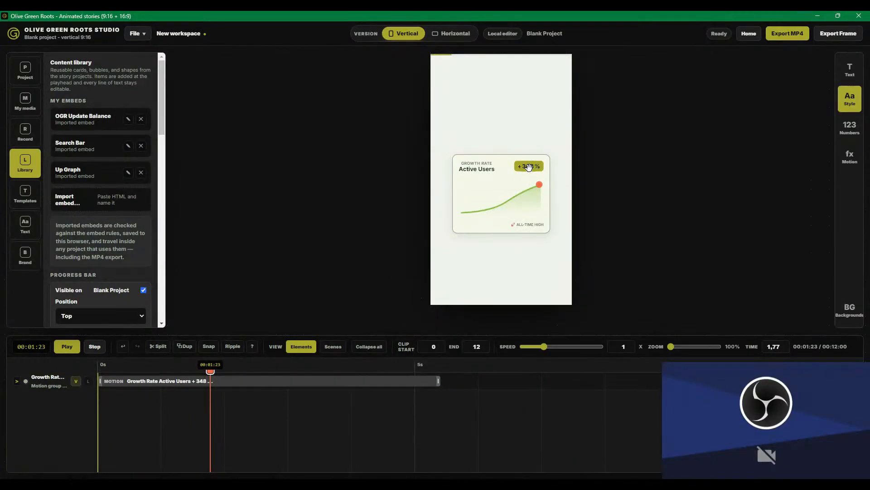
left_click(849, 70)
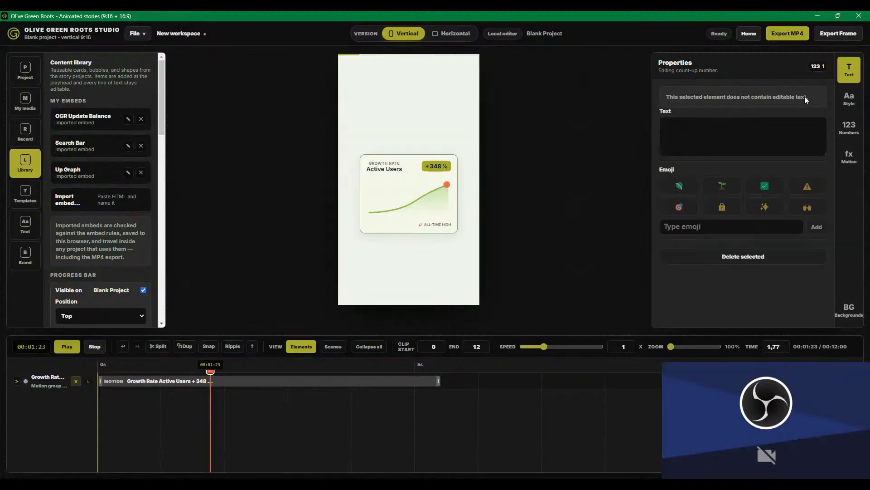
left_click(446, 166)
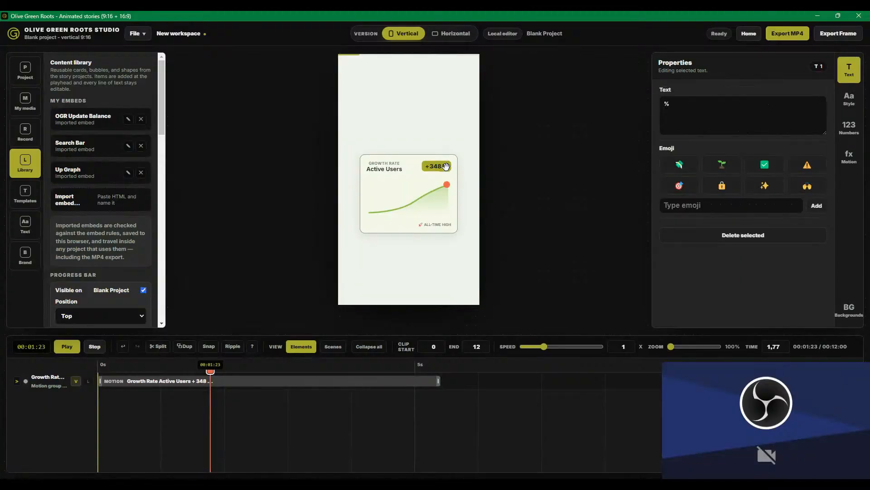
left_click(708, 111)
key("BackSpace")
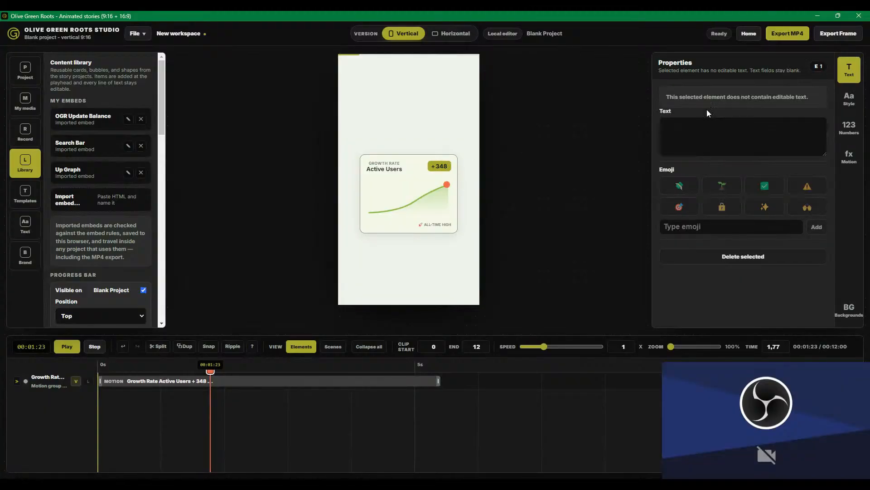
- Examine the growth badge's count-up number settings, its plus sign text and its style properties
left_click(438, 167)
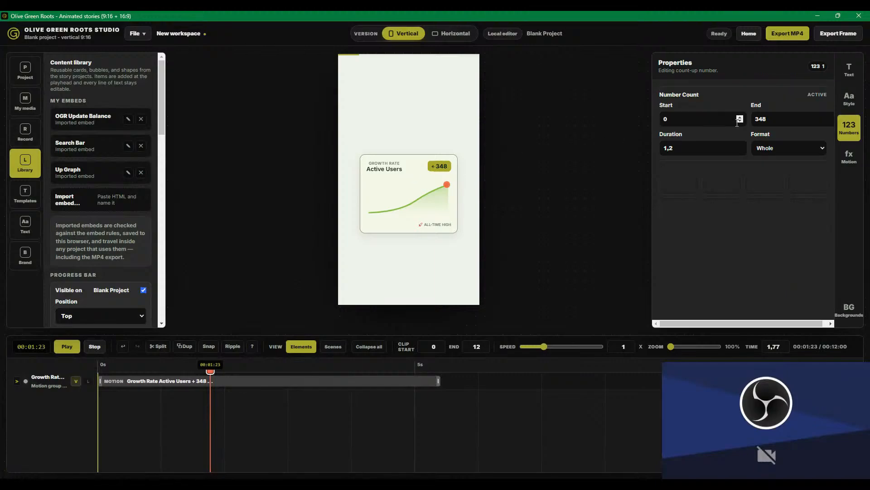
left_click(431, 167)
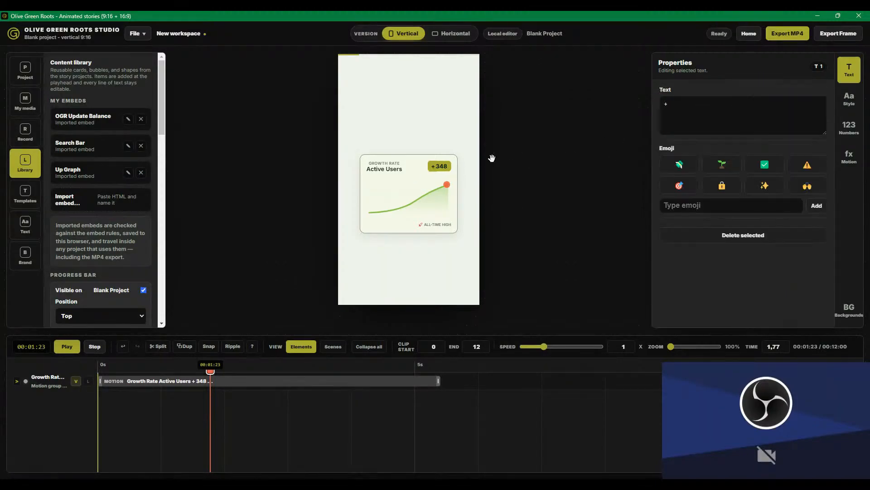
left_click_drag(711, 108, 610, 103)
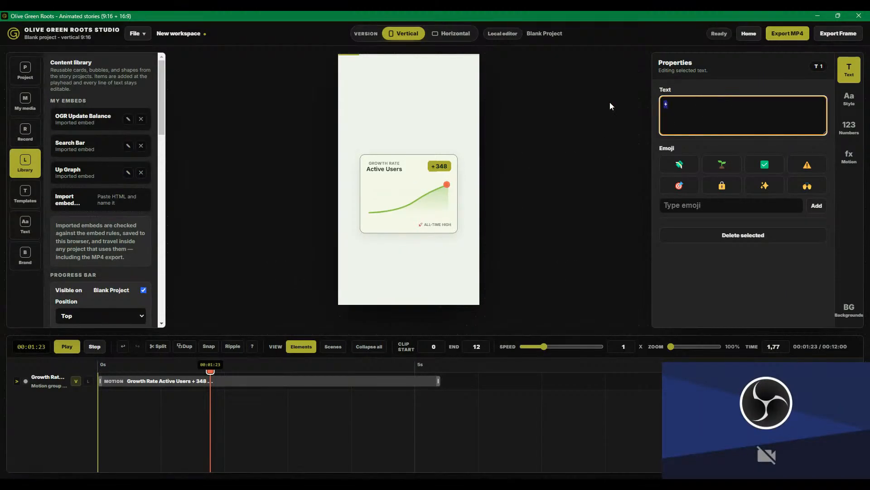
left_click(443, 166)
left_click(447, 164)
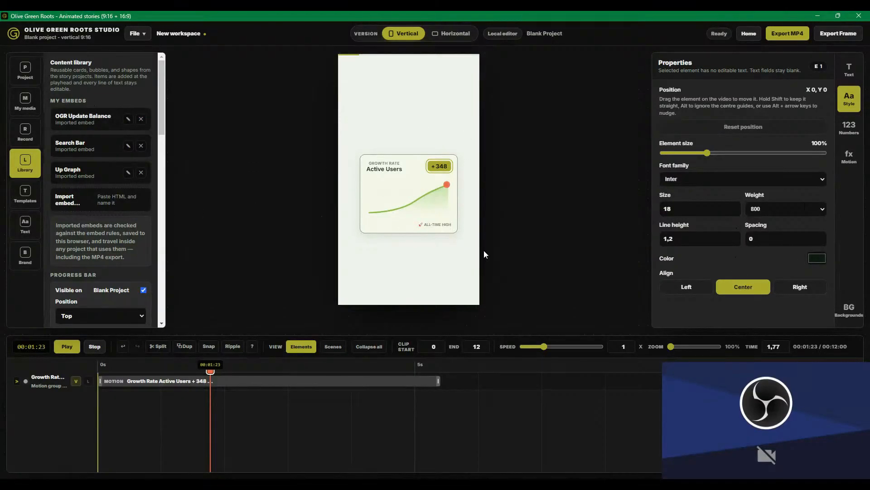
- Move the playhead back to the start and delete the Growth Rate graph clip from the timeline
left_click_drag(211, 371, 102, 401)
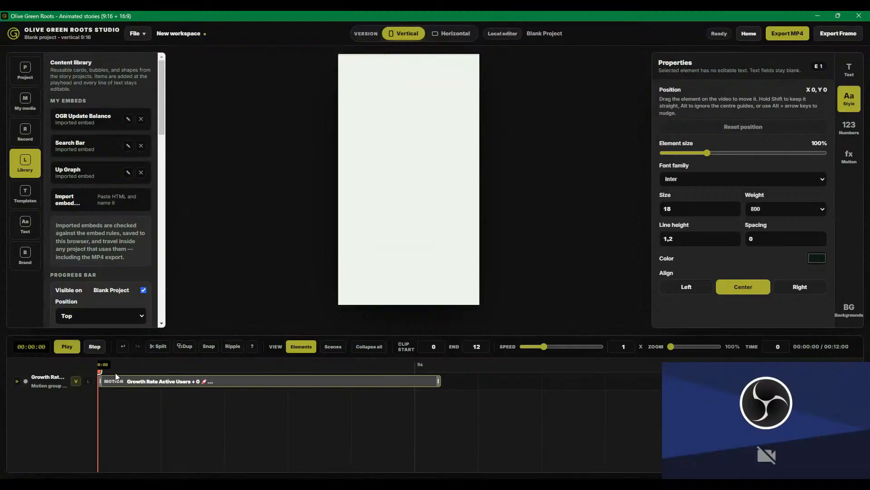
left_click(141, 381)
key("Delete")
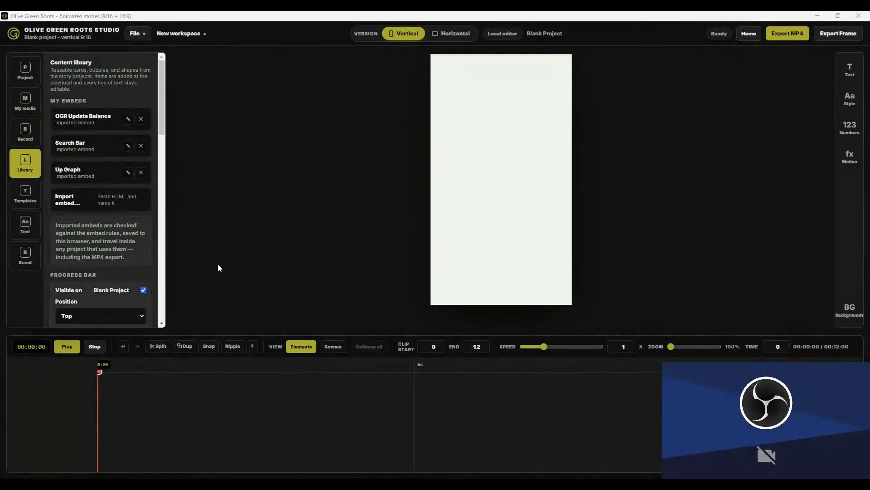
scroll(131, 215, "down", 8)
scroll(122, 260, "up", 8)
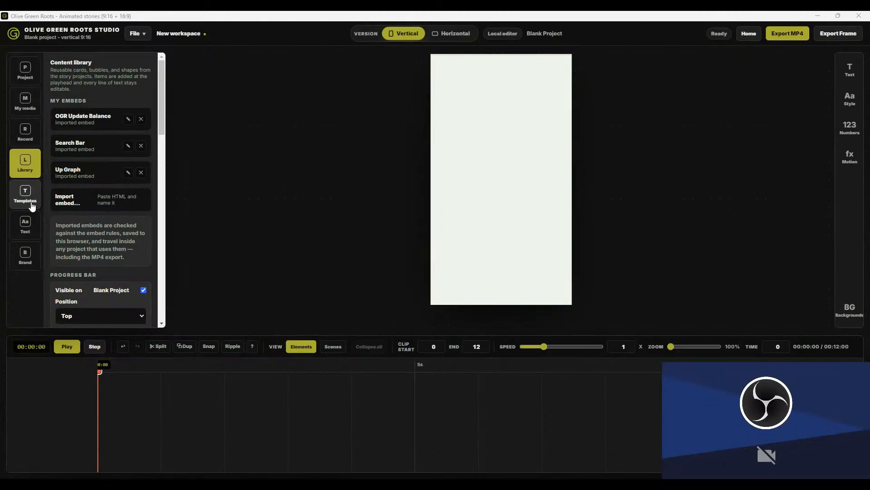
- Add a heading at the start of the timeline and play until it shows in the frame
left_click(25, 225)
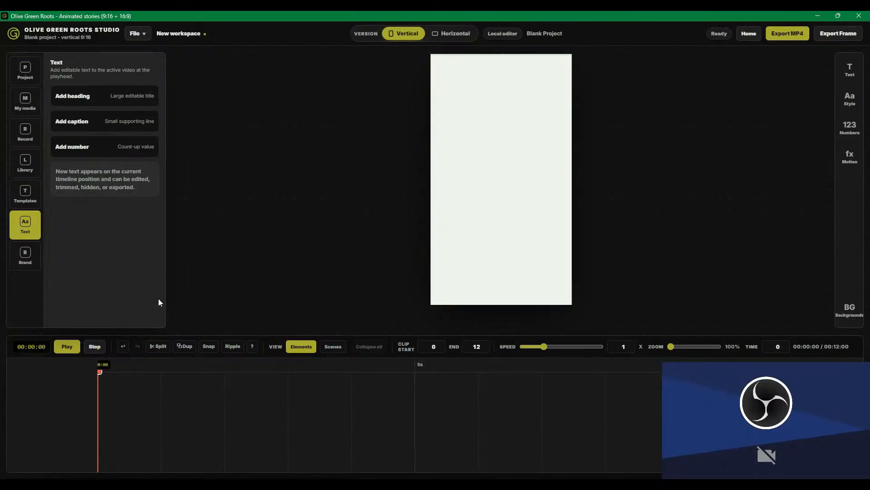
left_click(103, 100)
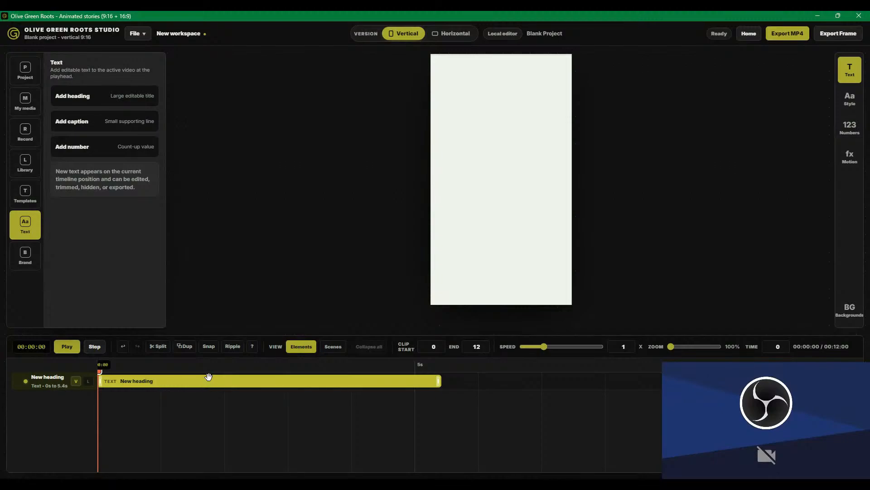
left_click(67, 346)
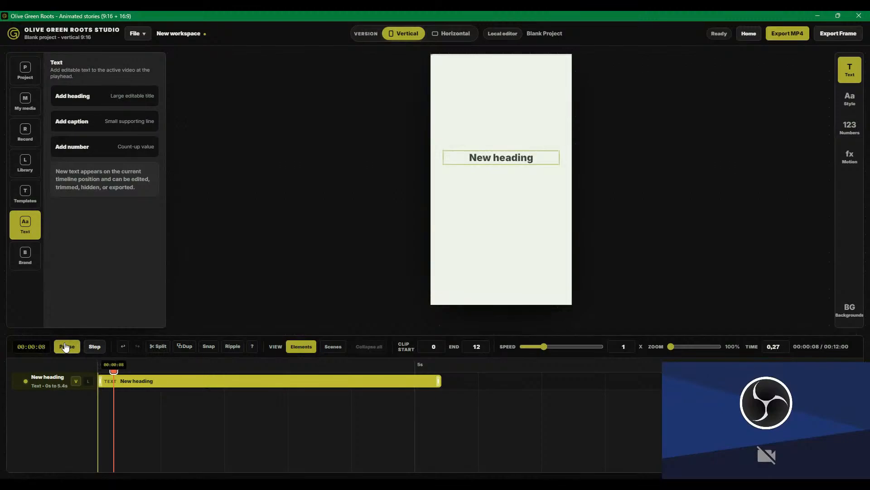
left_click(67, 347)
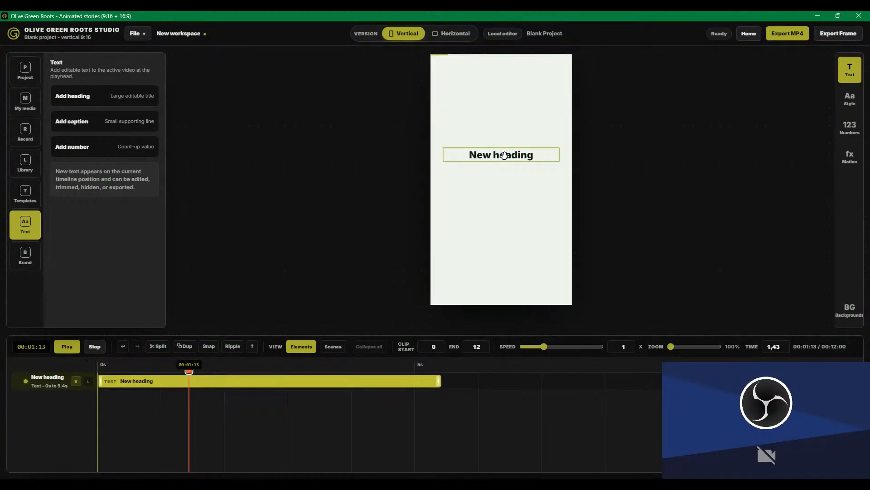
- Replace the new heading's placeholder text with "Recently there"
left_click(855, 69)
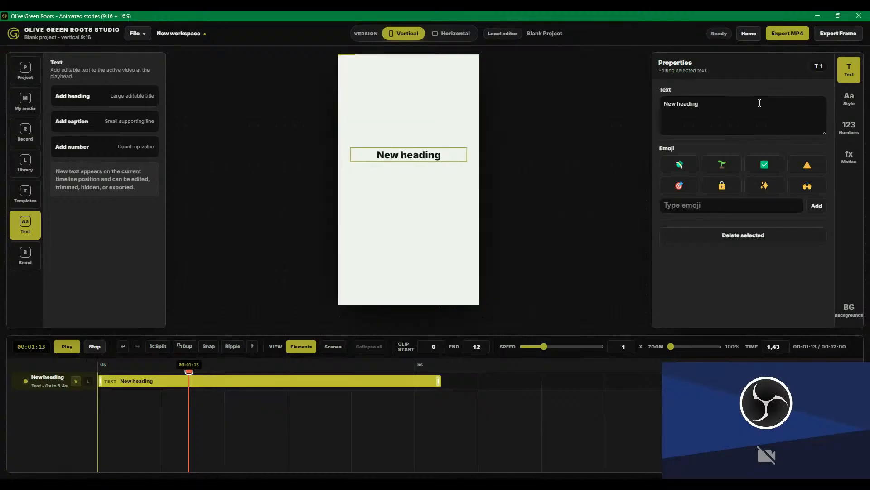
left_click(760, 103)
type("a")
key("ctrl+a")
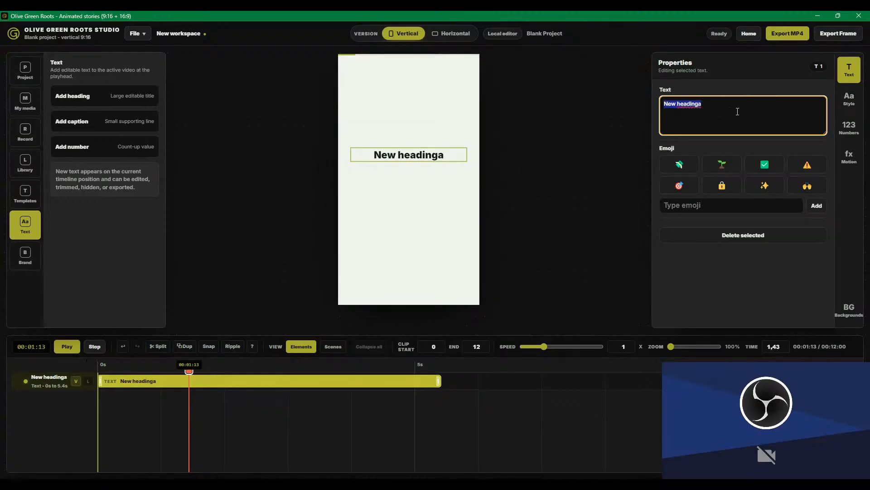
type("Recently there")
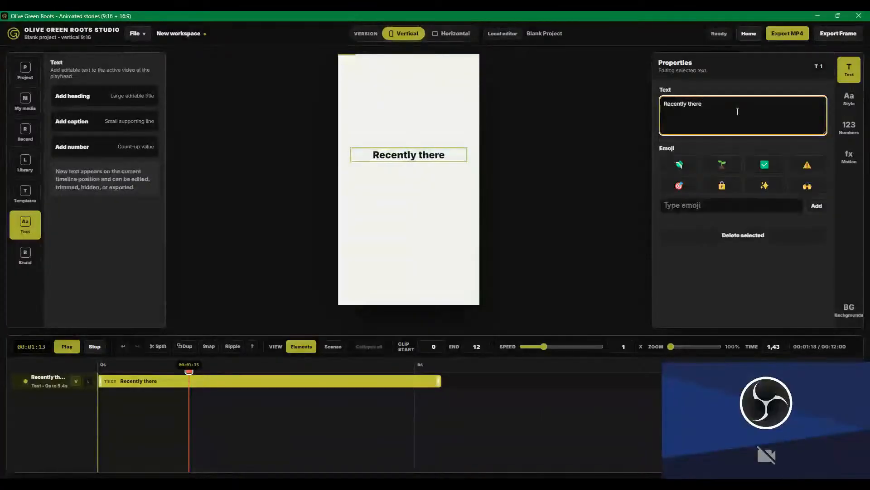
- Change the heading's text to "Increase in Search on Google" followed by a magnifying-glass emoji
key("ctrl+a")
type("Incr")
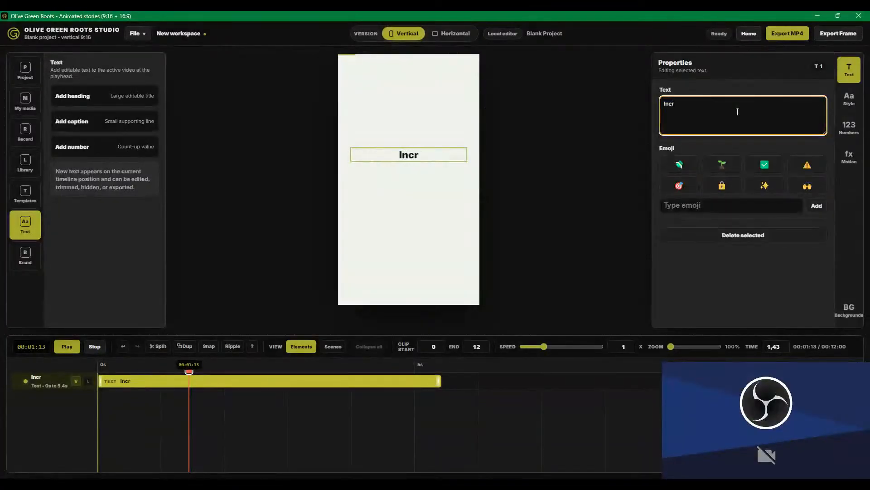
type("ease in Search")
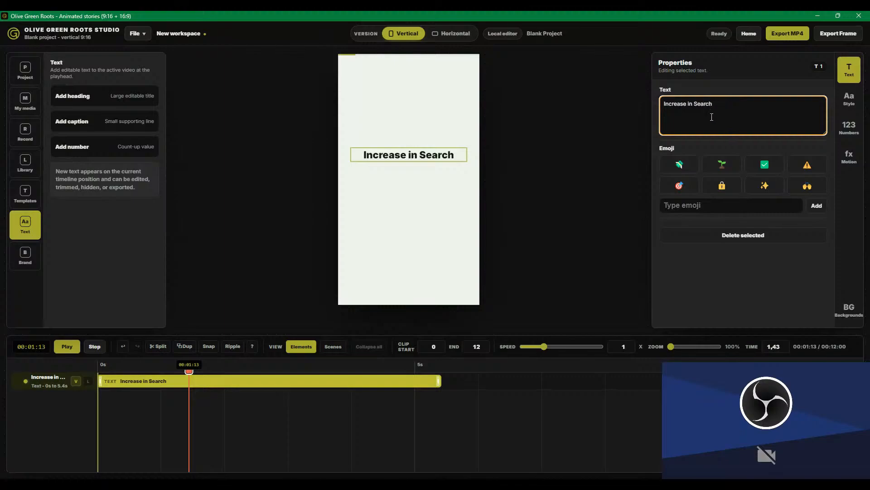
type("on Goo")
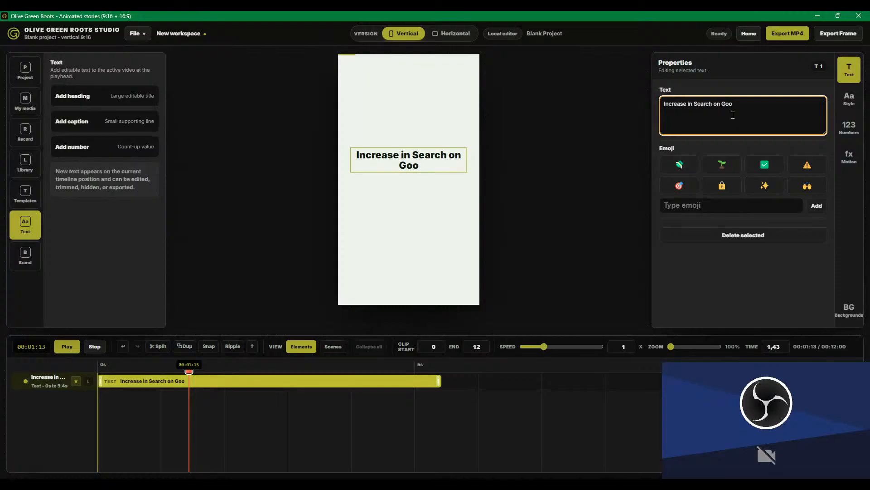
type("gle")
left_click(727, 206)
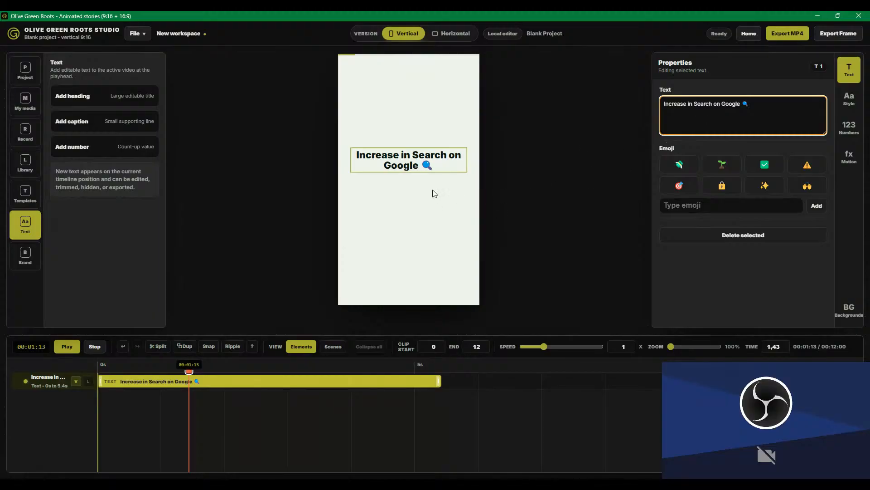
- Add a caption reading "Recently there has been an increase in people looking for stuff. Does this mean people have lost their stuff?"
left_click(109, 127)
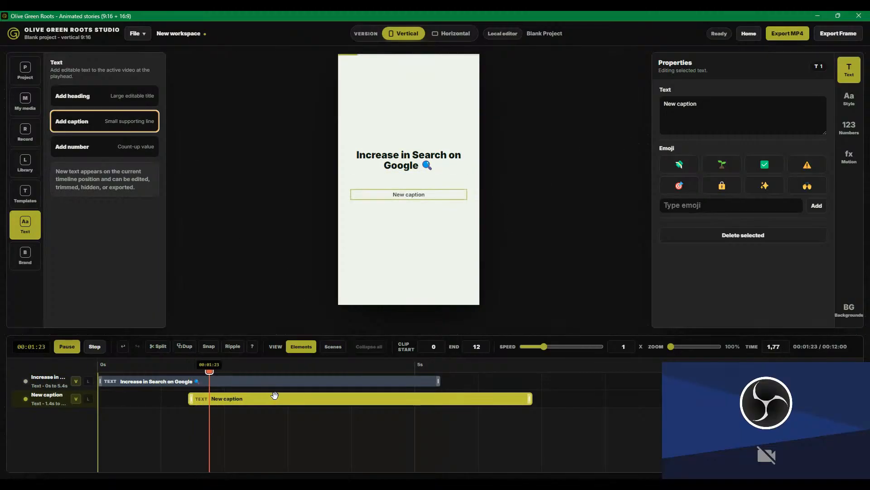
left_click(699, 111)
key("ctrl+a")
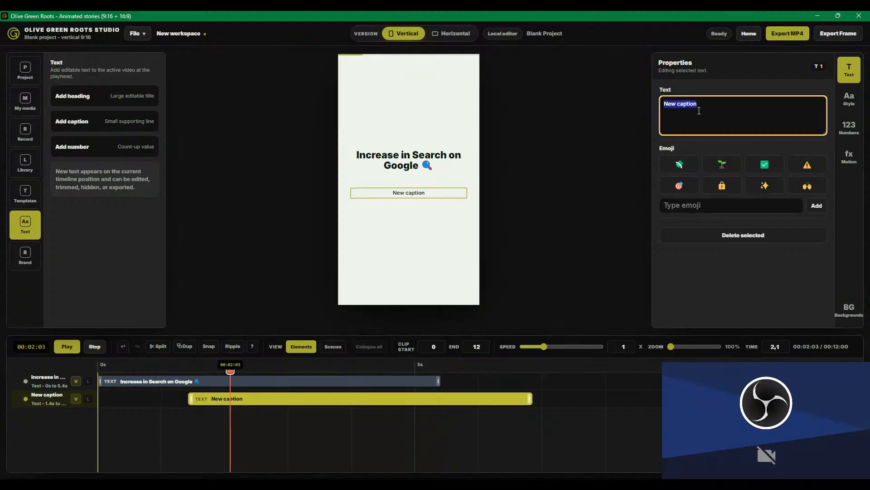
type("Recently there has been an increase")
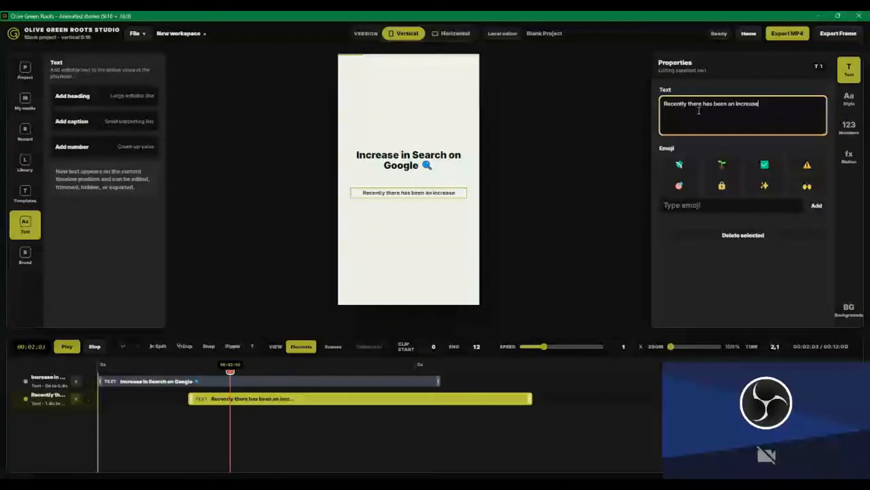
type(" in people looking for s")
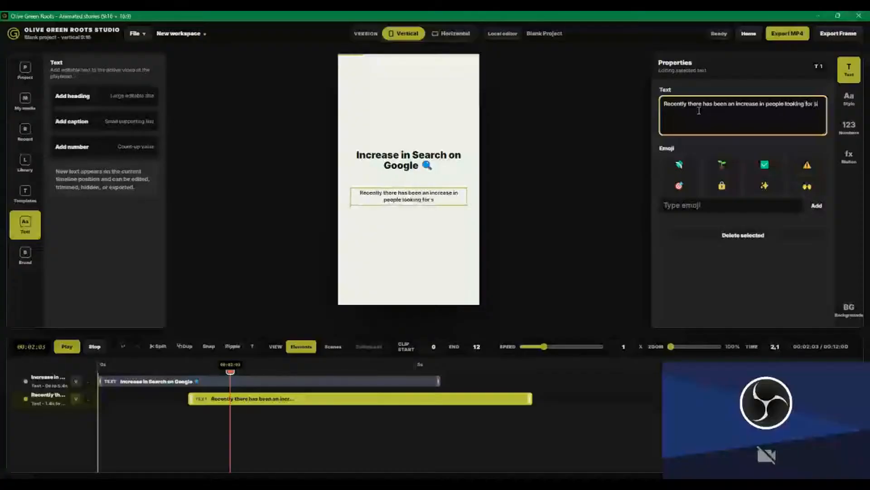
type("tuff. ")
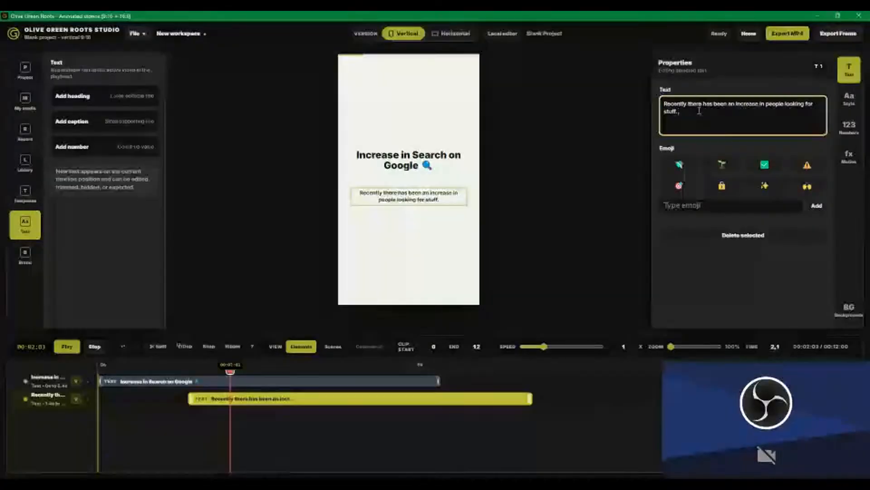
type("Does this")
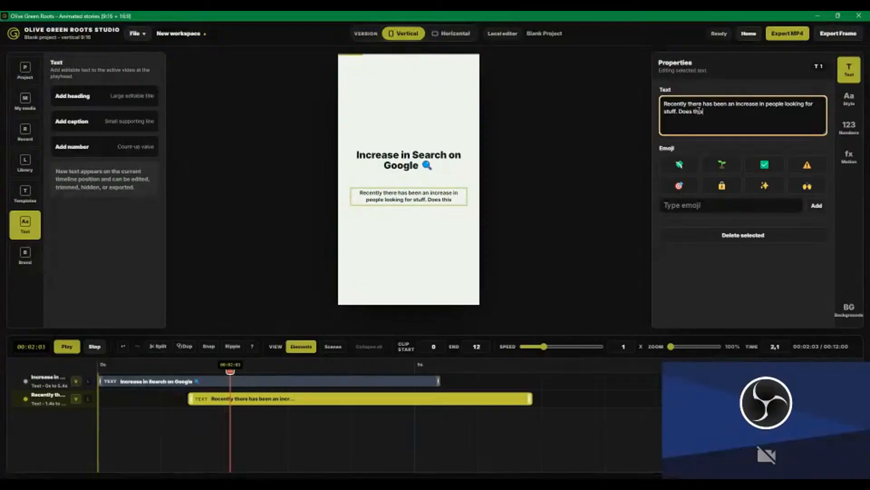
type(" mean people have losy")
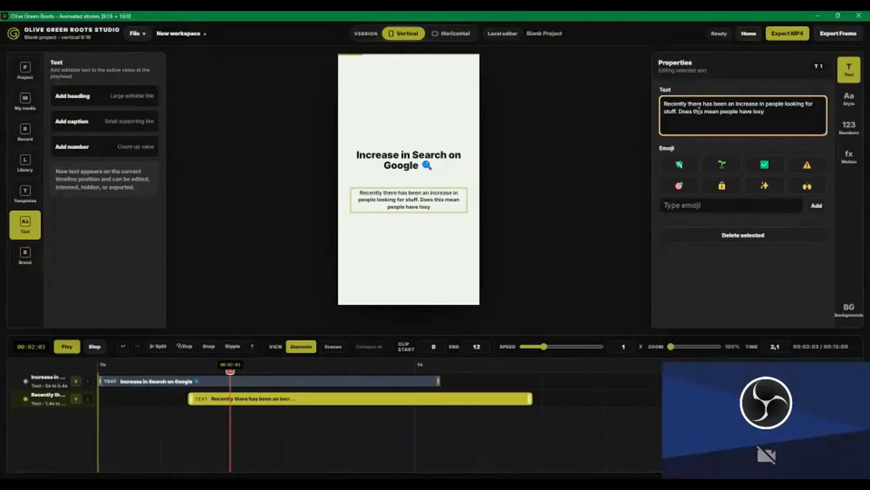
key("BackSpace")
type("t their stuff?")
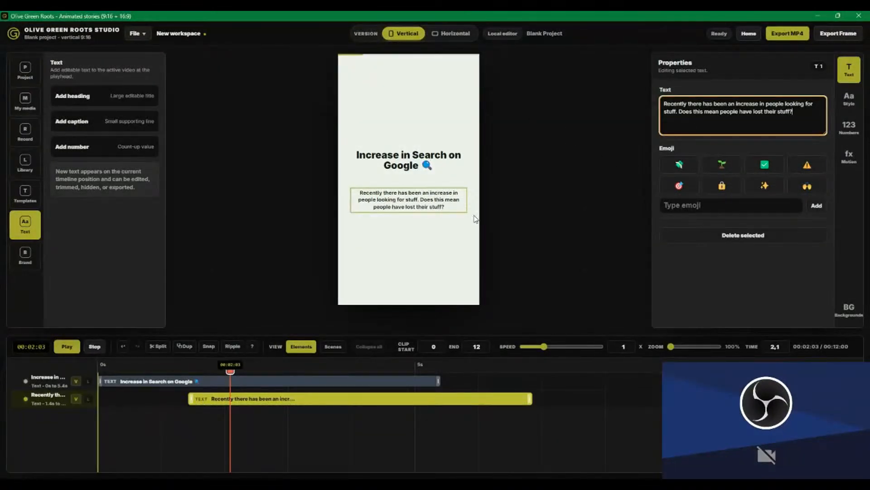
- Play the video from the start to check the heading and caption timing and the background change between scenes
left_click(95, 347)
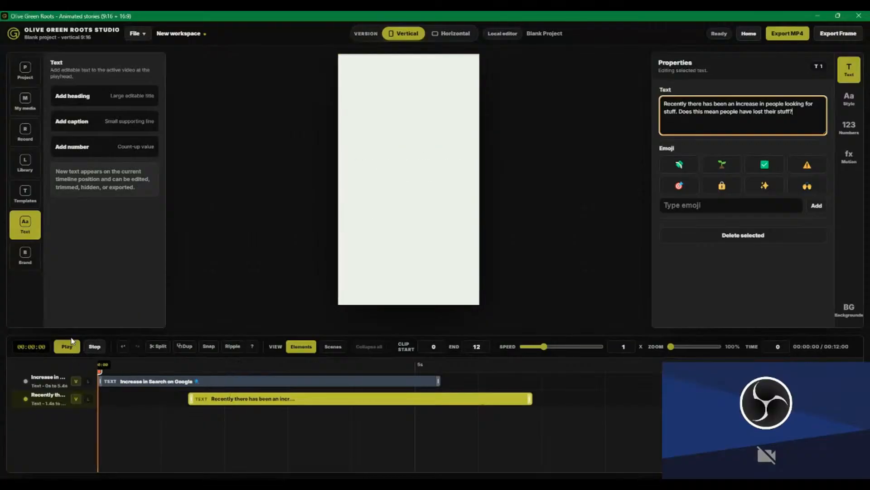
left_click(67, 347)
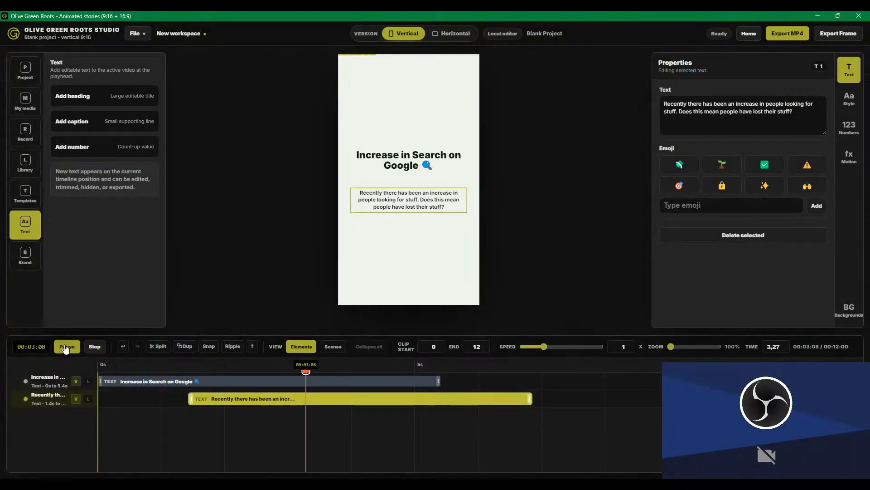
left_click(65, 347)
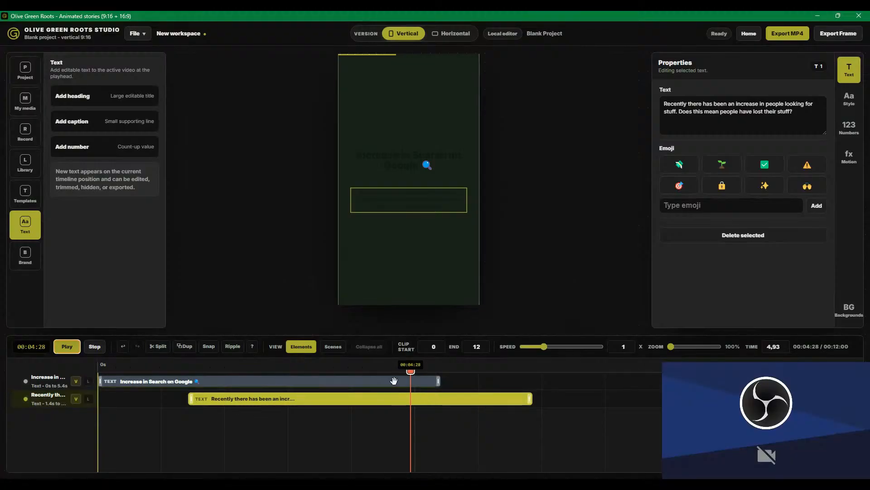
key("space")
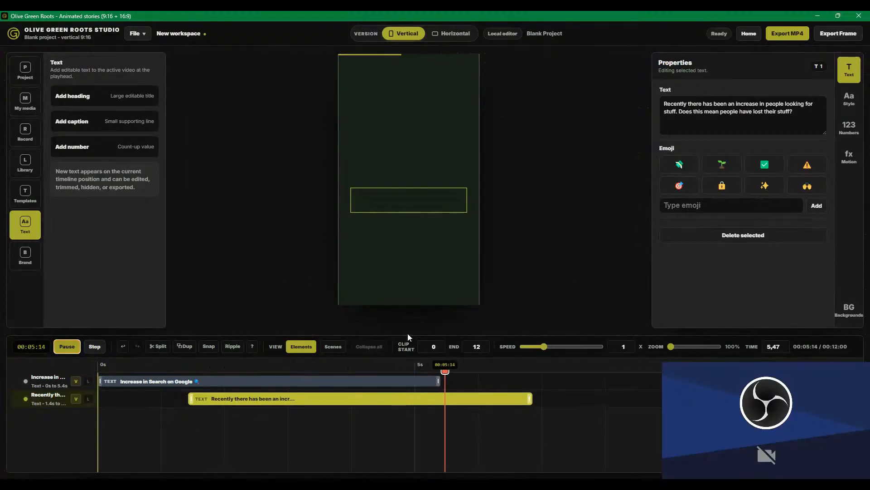
key("space")
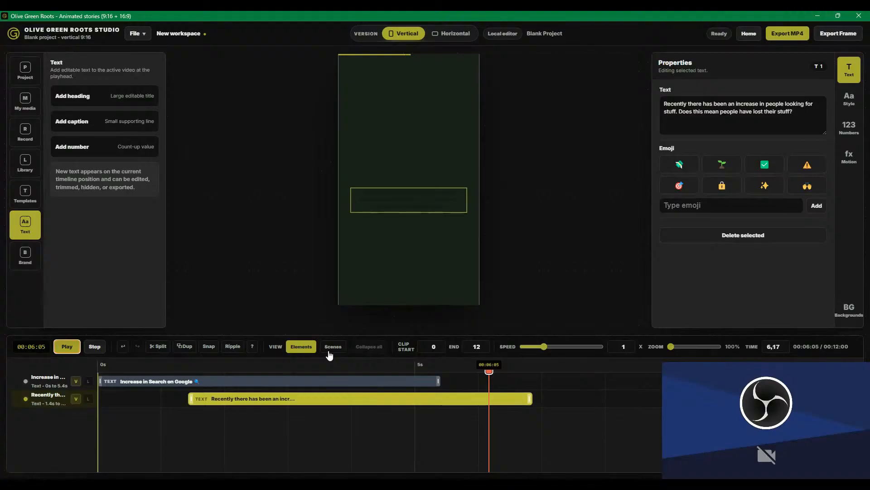
- Switch the timeline to the scenes view and extend Scene 1 to a length of 8 s
left_click(332, 347)
left_click(315, 380)
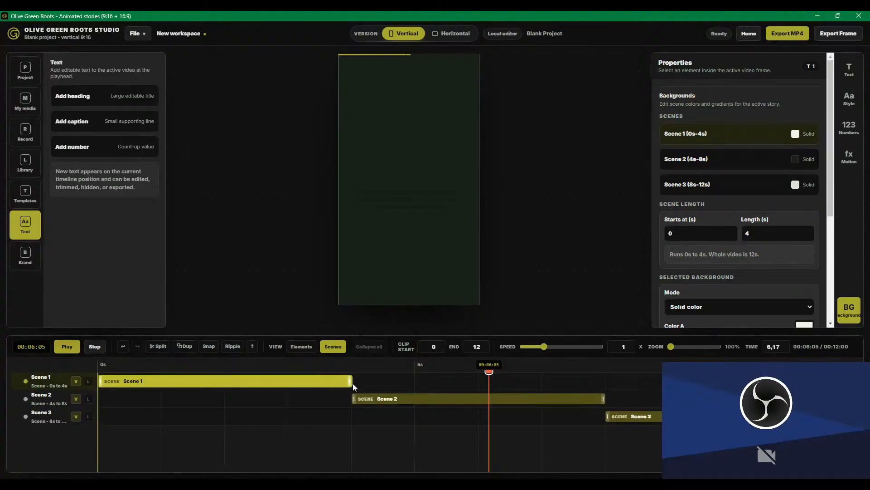
left_click_drag(349, 381, 604, 381)
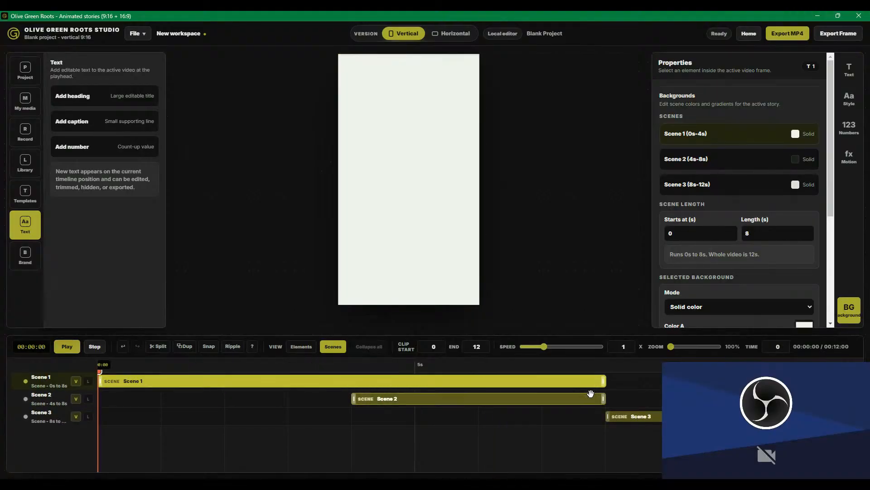
- Move Scene 2 so it starts at 8 s and delete Scene 3 from the timeline
left_click(624, 416)
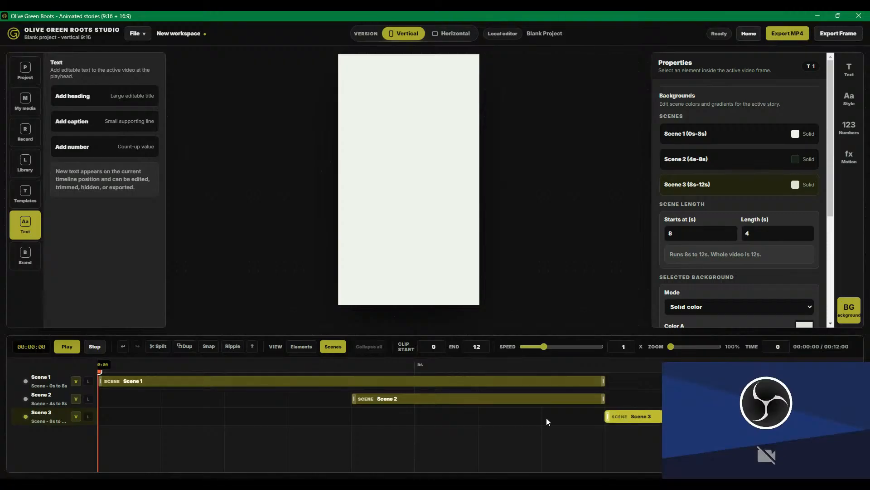
left_click_drag(394, 399, 636, 416)
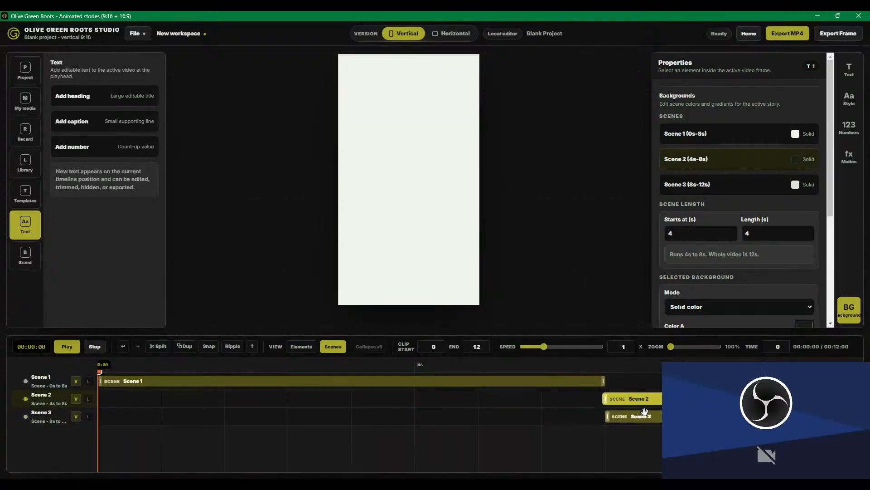
left_click(636, 416)
key("Delete")
left_click(629, 398)
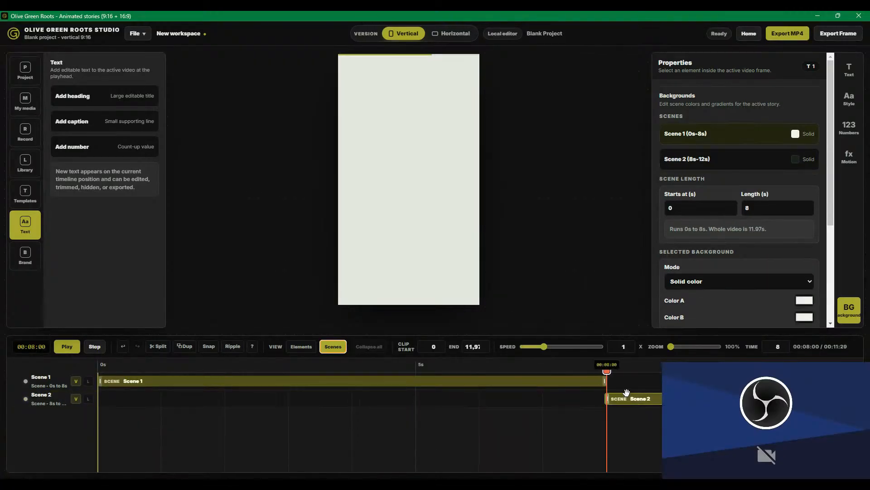
left_click_drag(629, 399, 81, 363)
- Play through the change from Scene 1 to Scene 2 to check the background transition
left_click(67, 345)
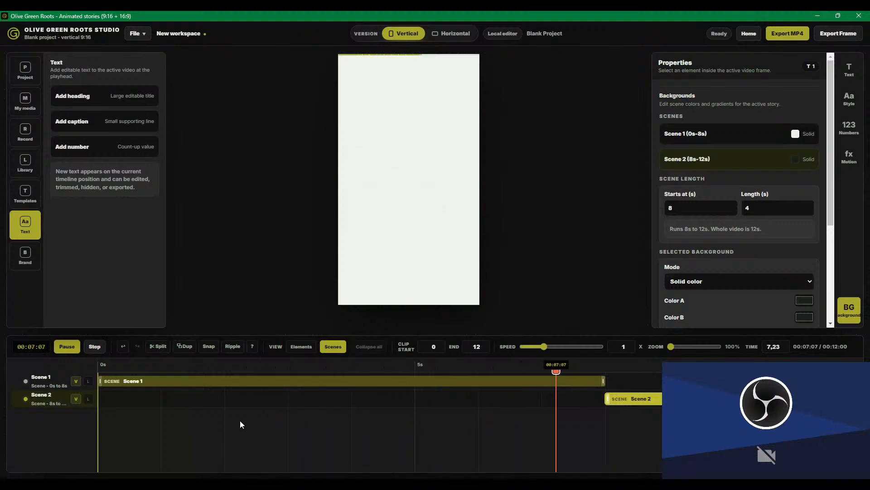
key("space")
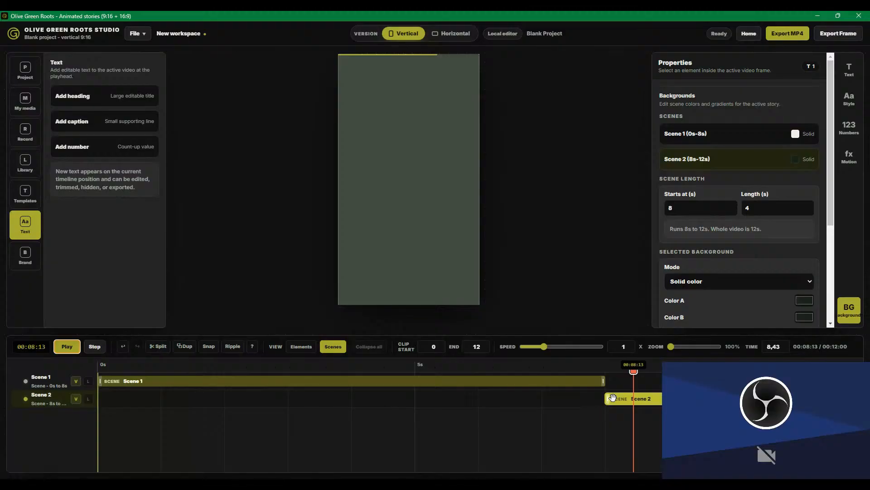
key("space")
key("space")
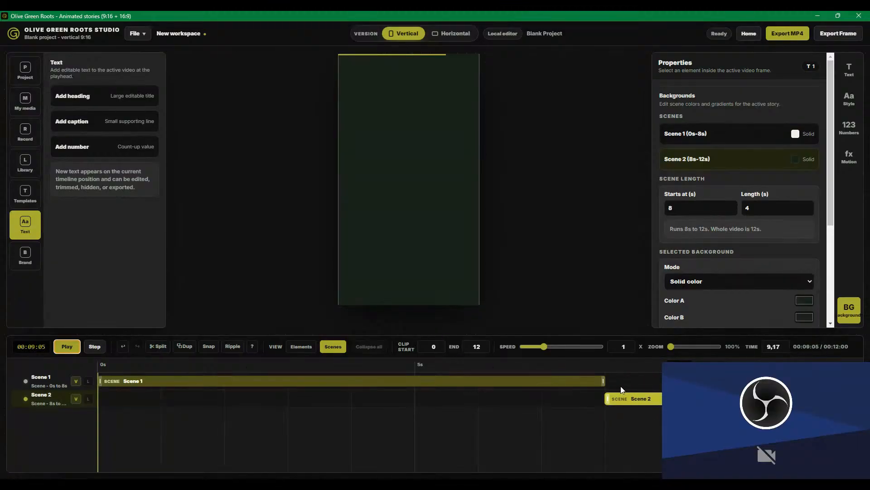
- Extend Scene 1 to a length of about 12.19 s and delete Scene 2
left_click_drag(604, 381, 861, 381)
left_click(838, 398)
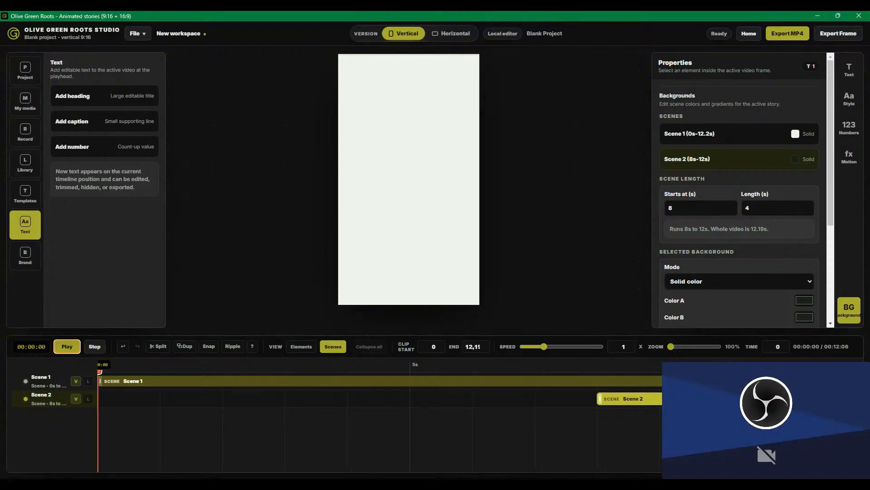
key("Delete")
- Play the vertical video from the start to check the heading and caption on the single continuous background
left_click_drag(599, 372, 97, 371)
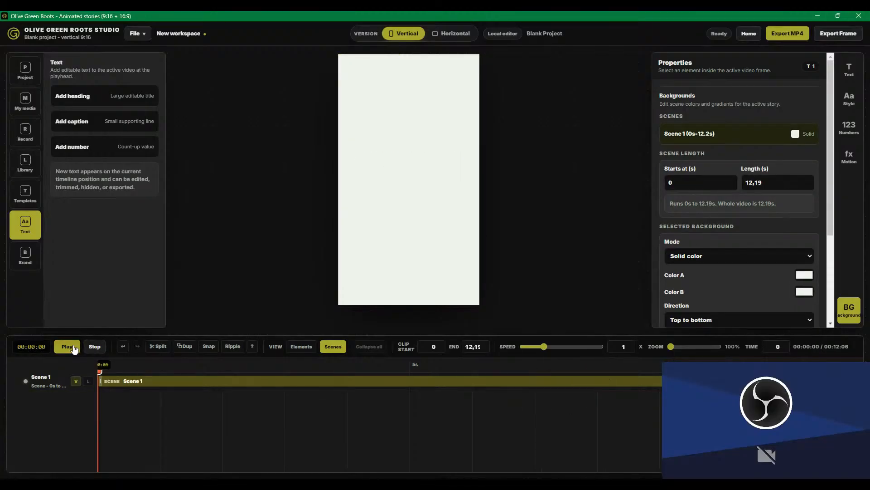
left_click(68, 347)
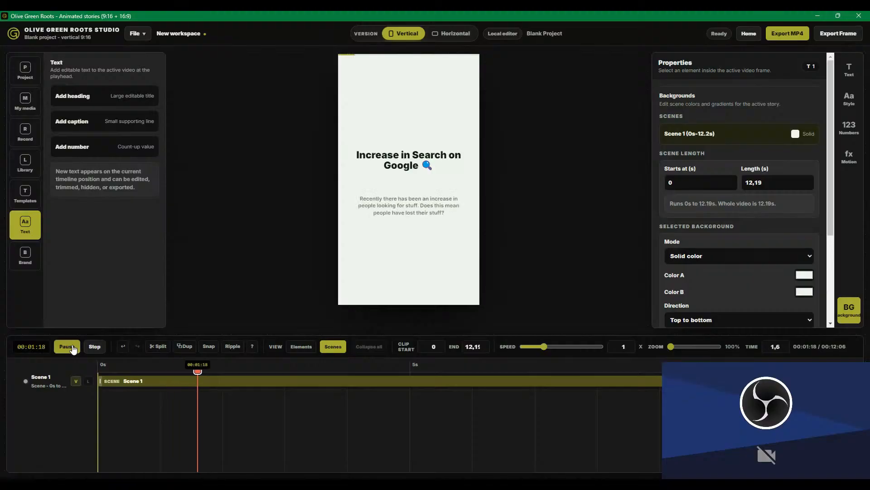
key("space")
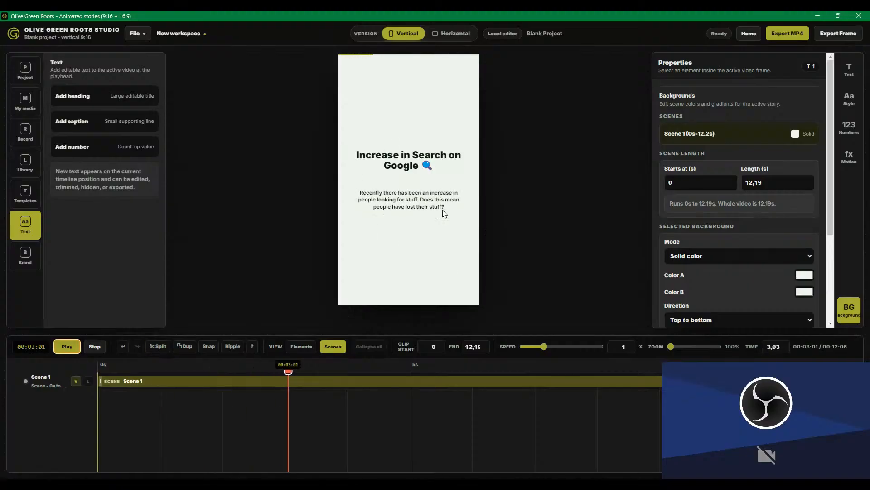
key("space")
key("space")
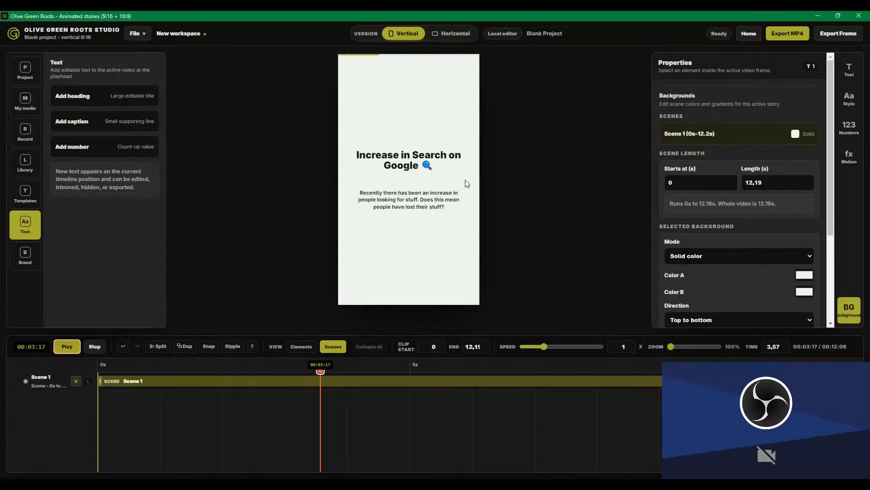
- Switch back and forth between the horizontal and vertical versions, playing each opening to compare their separate content and scenes
left_click(456, 33)
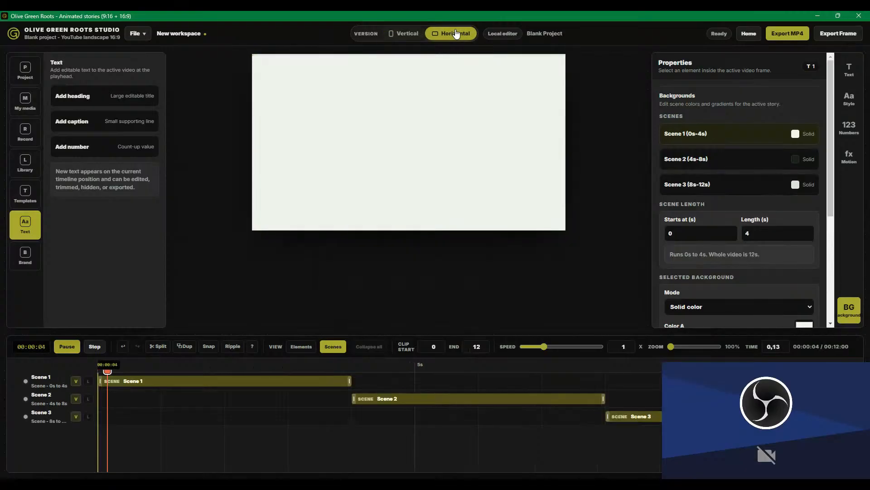
left_click(404, 33)
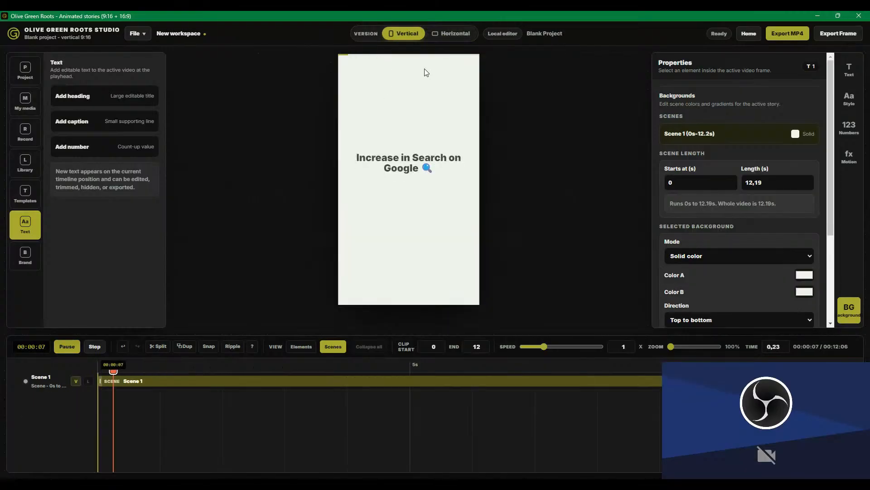
key("space")
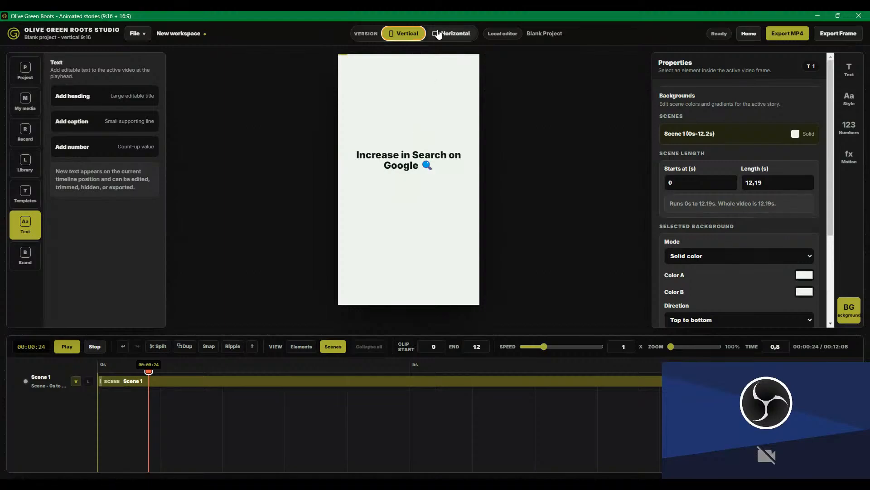
left_click(446, 34)
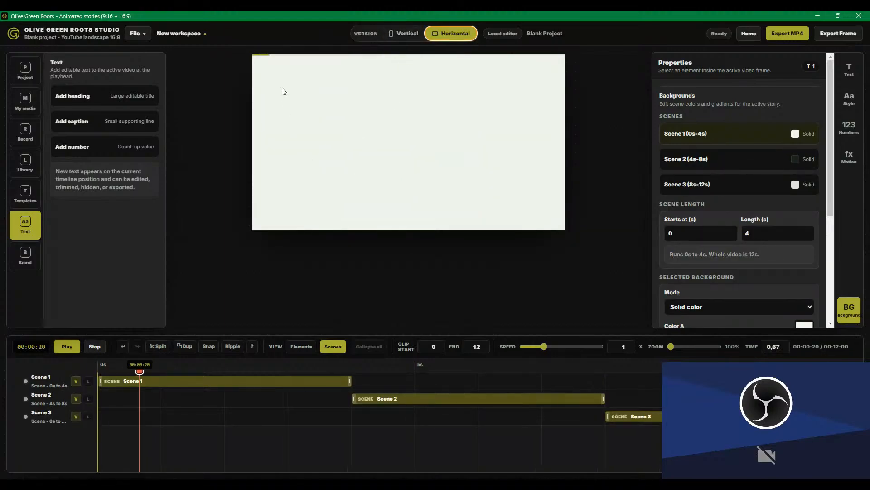
left_click(399, 34)
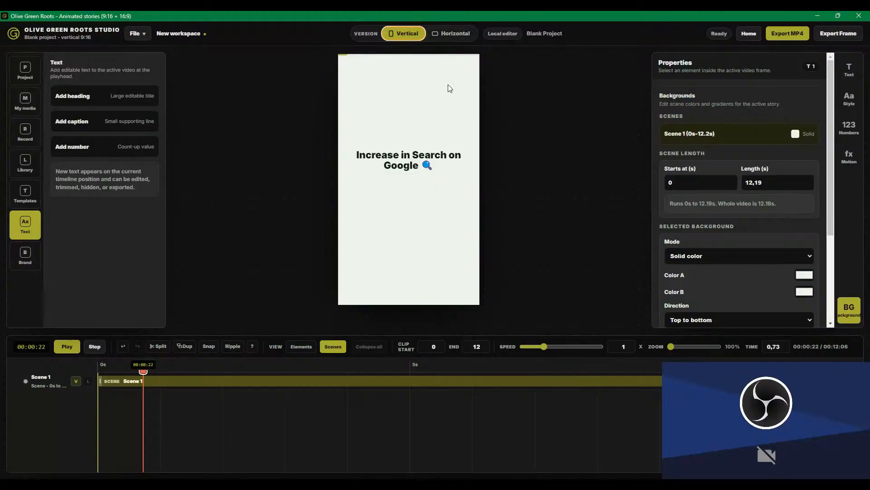
left_click(451, 35)
key("space")
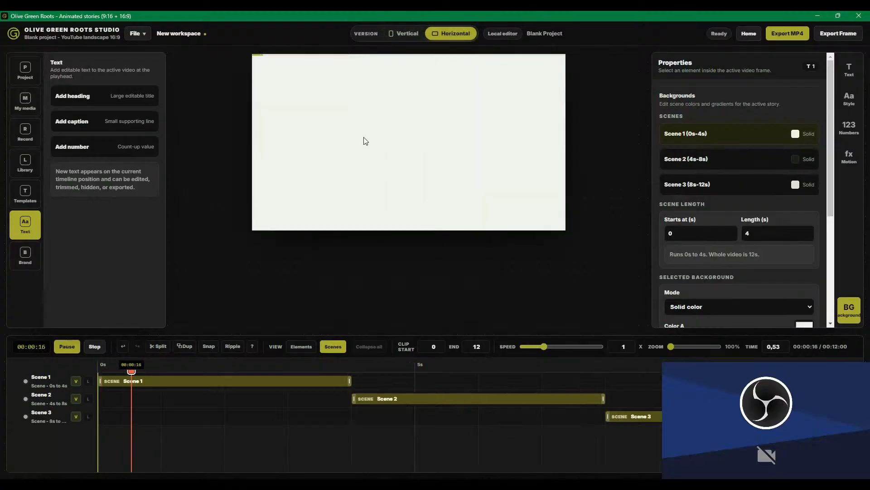
left_click(407, 34)
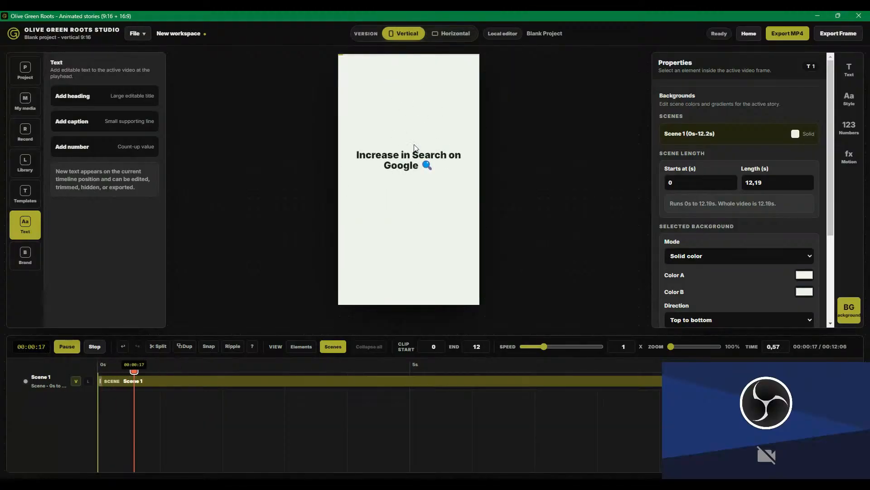
key("space")
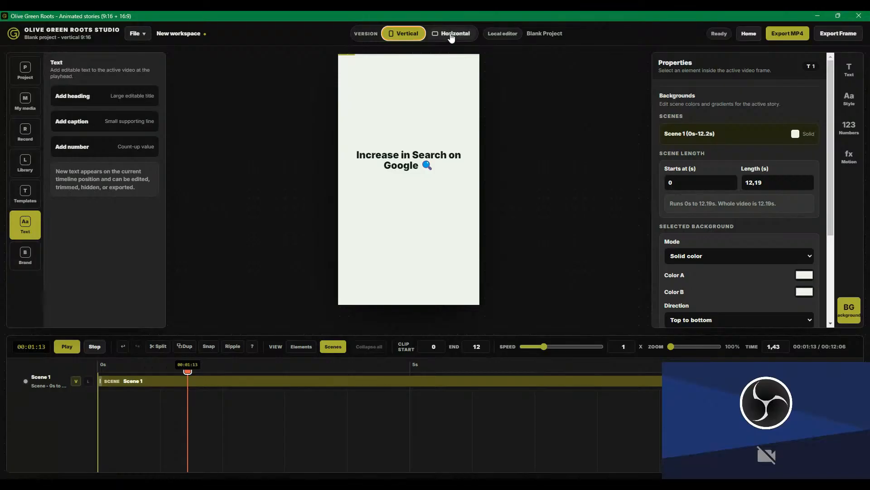
left_click(451, 34)
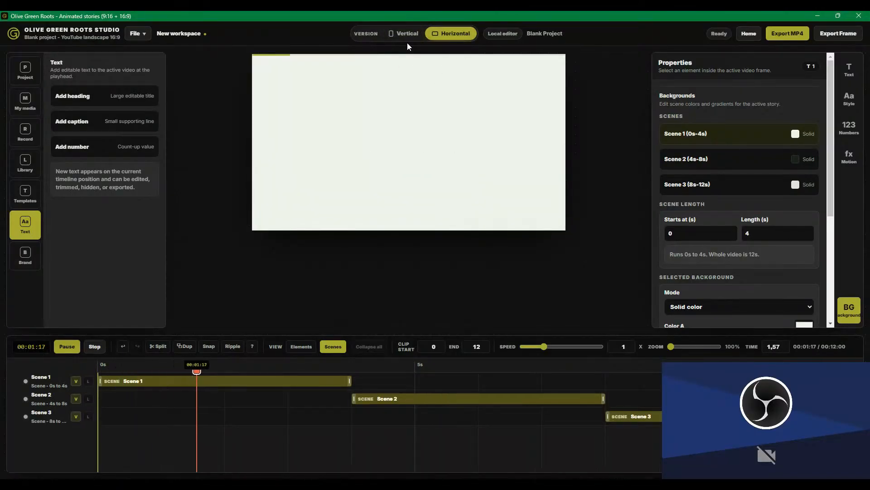
key("space")
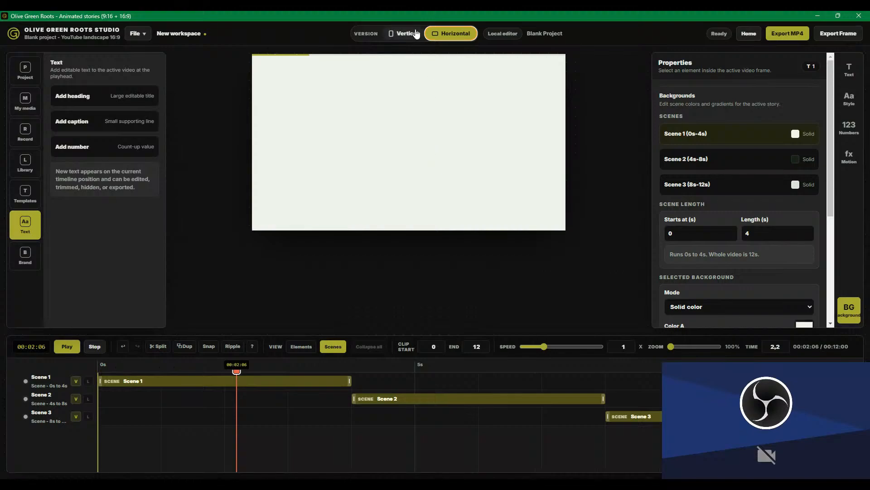
left_click(415, 34)
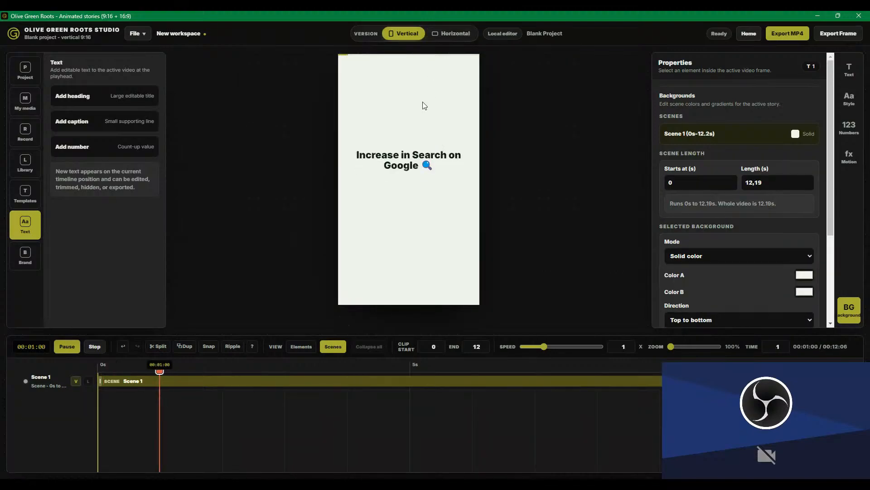
left_click(451, 34)
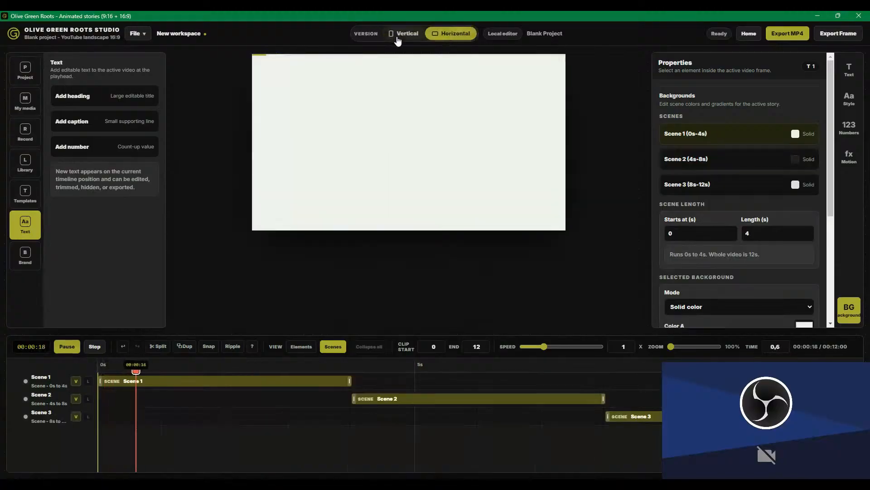
key("space")
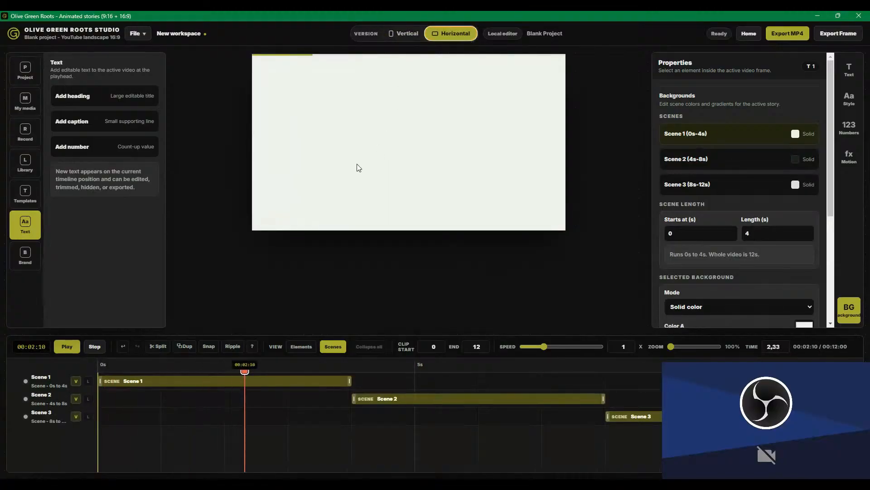
left_click(403, 33)
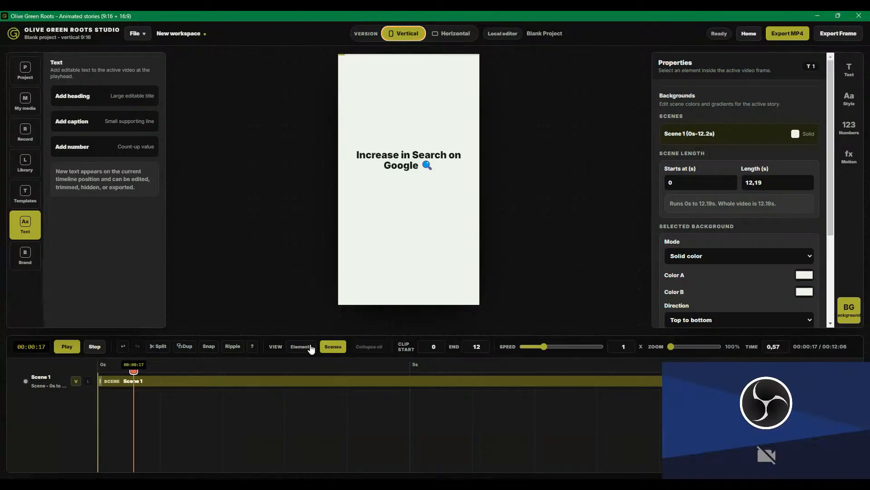
- Switch the vertical version's timeline to the elements view and play the heading and caption from 0 s
left_click(301, 346)
left_click_drag(134, 375, 99, 370)
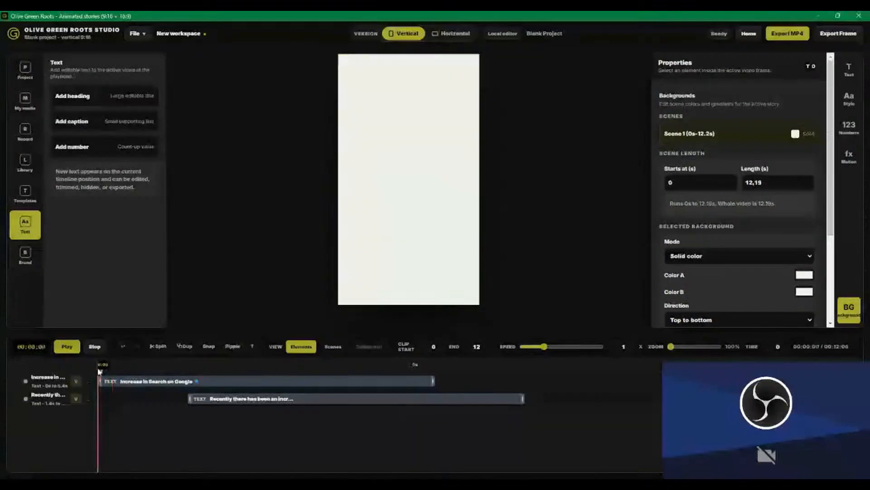
key("space")
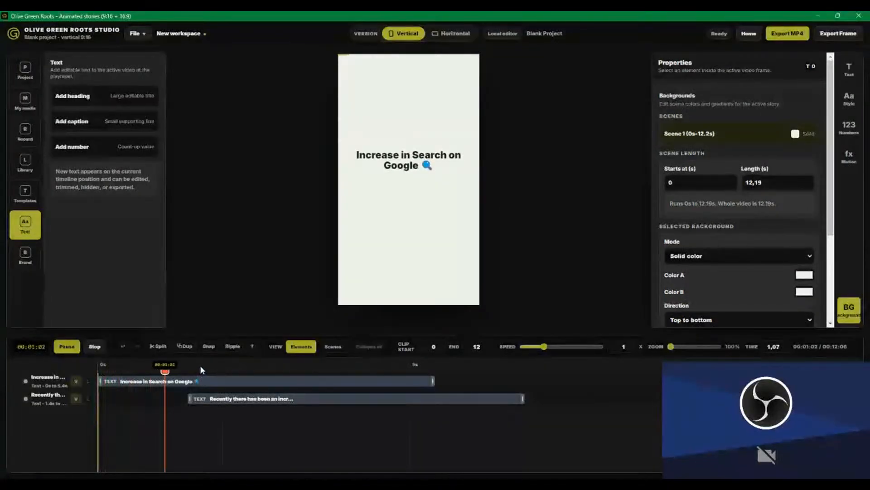
key("space")
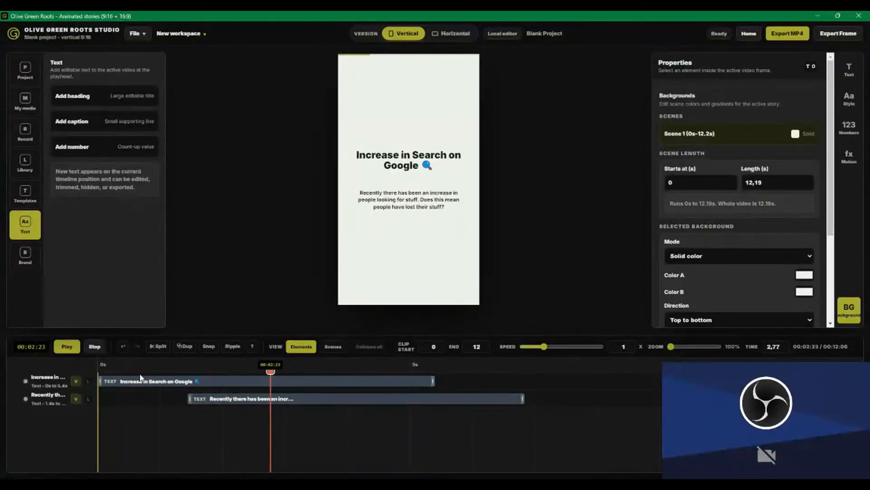
- Insert the Search Bar embed from the content library at 0 s and position it directly below the heading at X -10, Y 69
left_click_drag(132, 367, 87, 369)
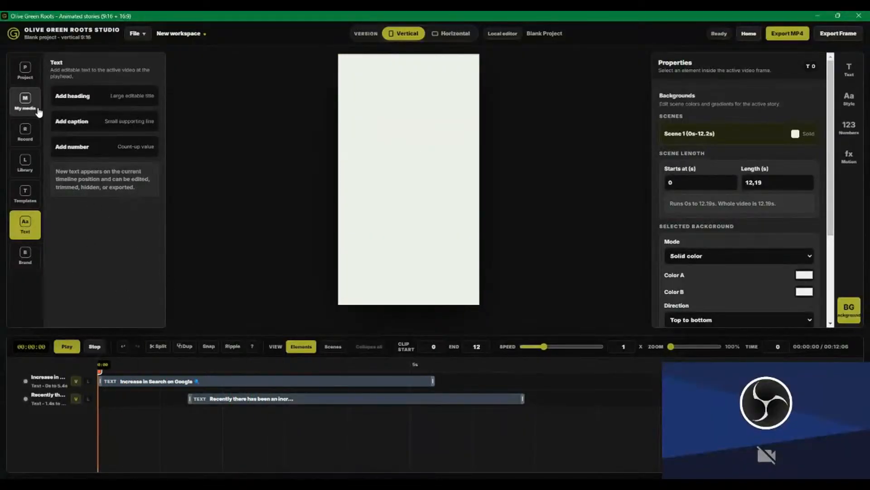
left_click(24, 164)
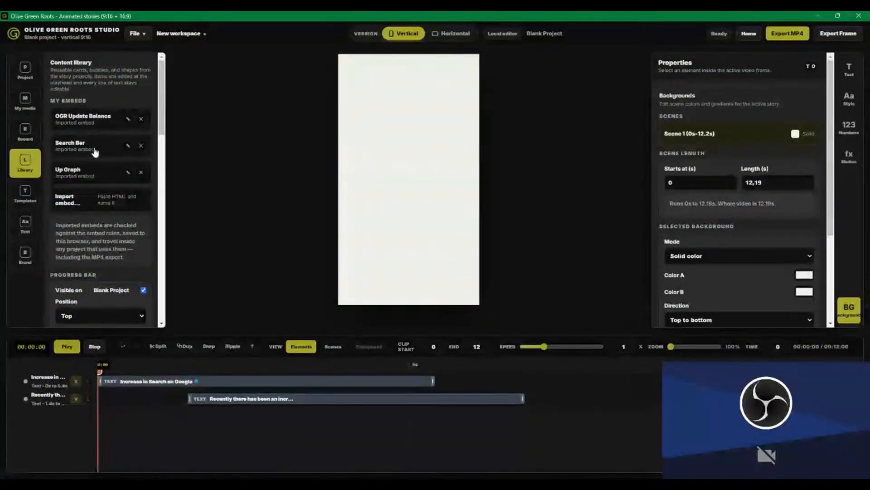
left_click(90, 147)
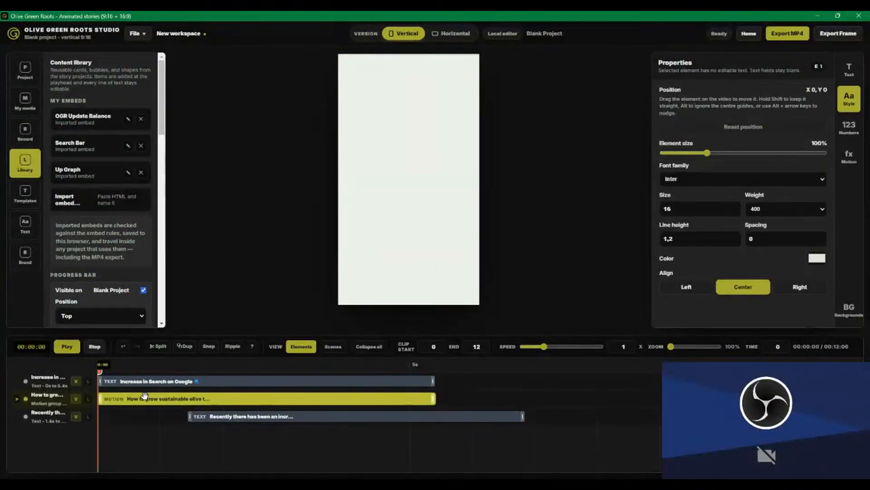
key("space")
key("space")
left_click_drag(407, 165, 403, 186)
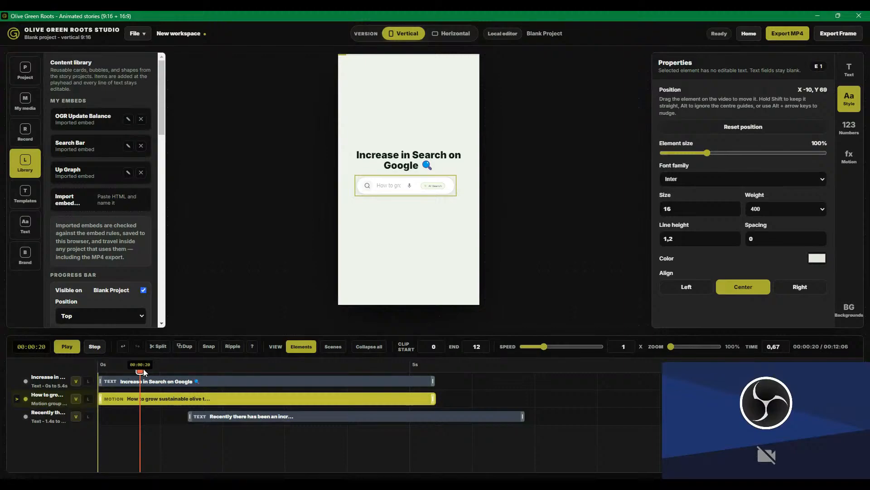
- Play the opening with the search bar, and move the caption below the bar to X 0, Y 38
left_click_drag(143, 369, 98, 371)
key("space")
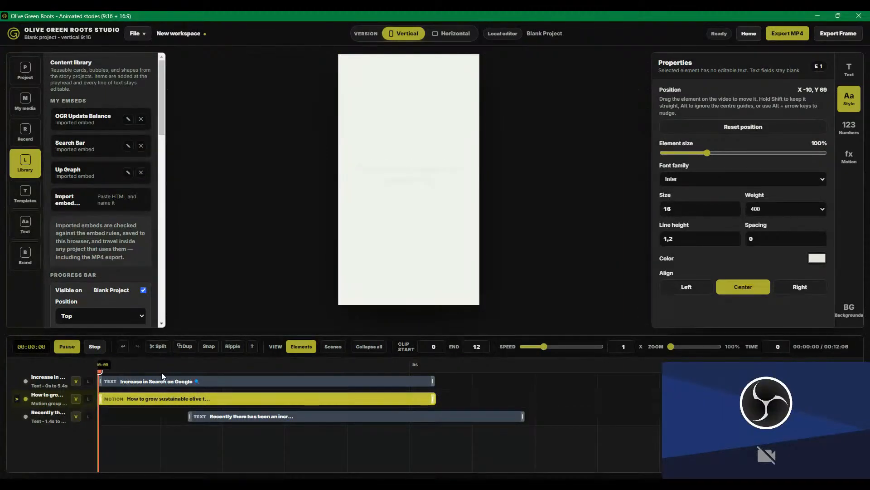
key("space")
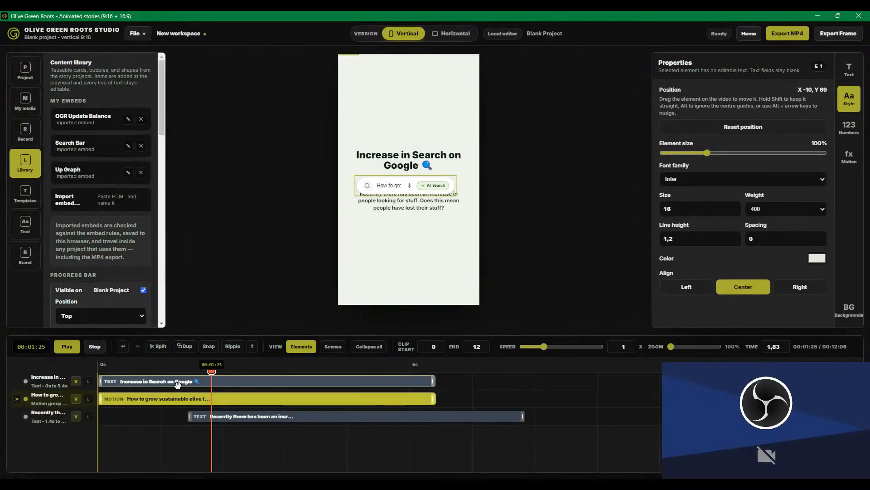
left_click(217, 414)
left_click_drag(401, 202, 412, 257)
- Play the opening to check the new caption position and when each element disappears
left_click(92, 363)
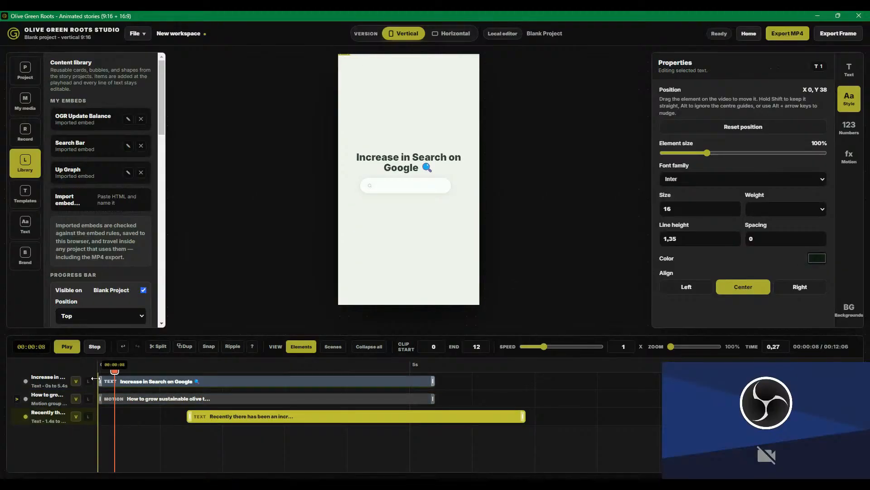
left_click(70, 349)
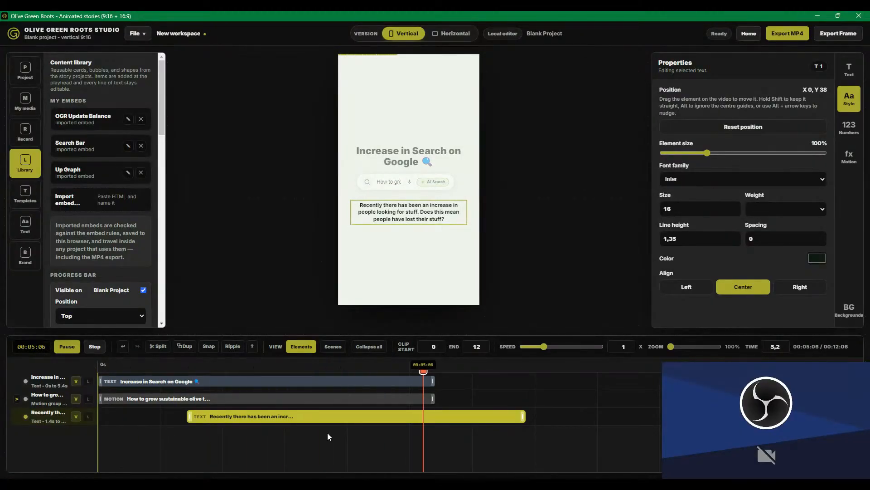
key("space")
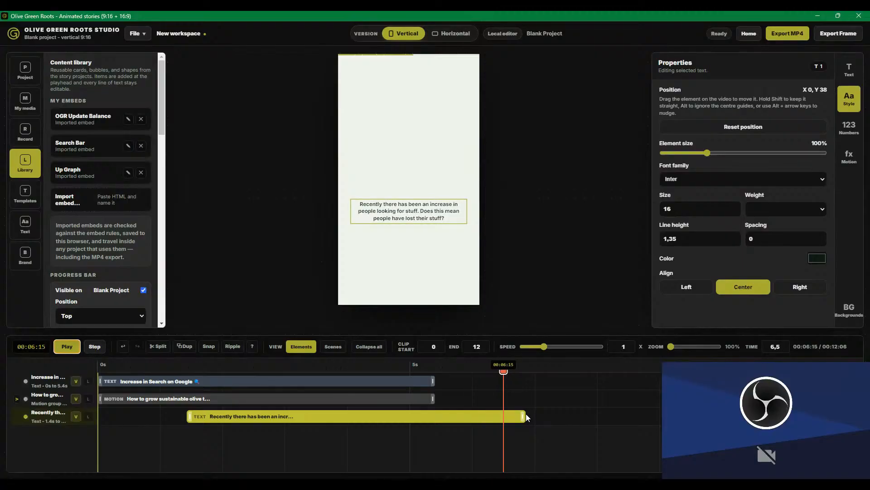
- Extend the caption, heading and search bar clips so that all three end at 7 s
left_click_drag(522, 414, 533, 431)
left_click_drag(434, 380, 533, 377)
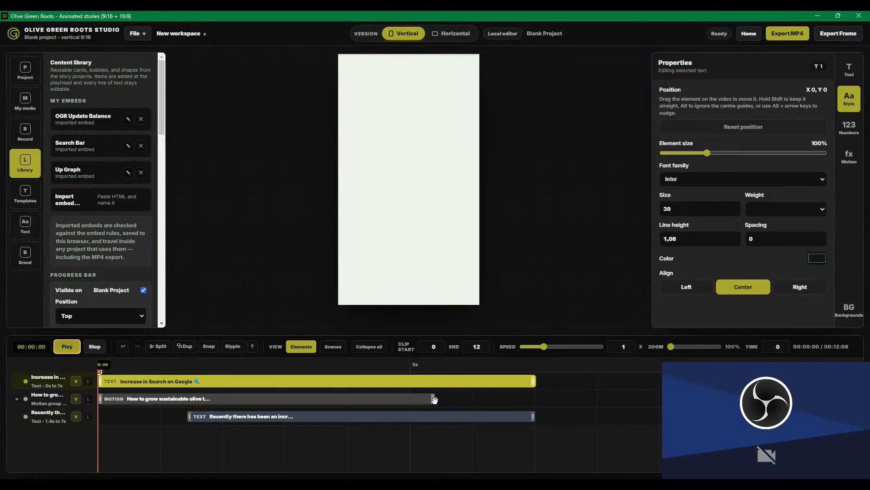
left_click_drag(433, 398, 534, 401)
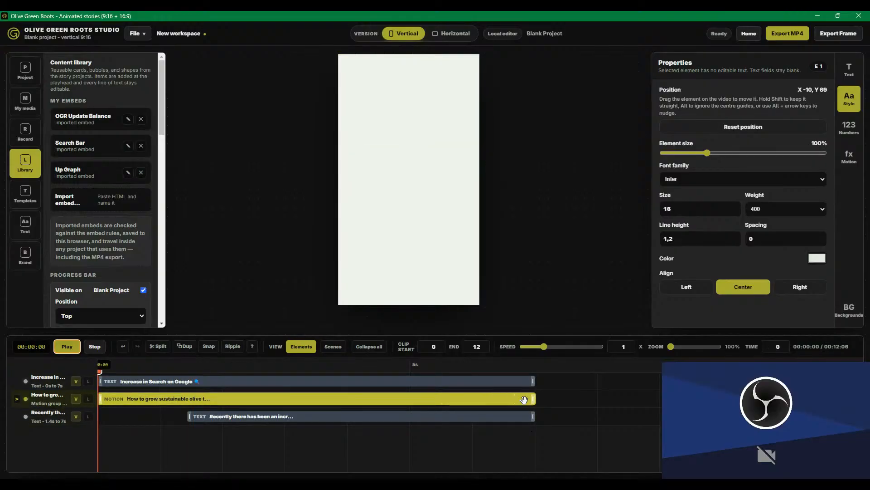
- Restart playback from 0 s to check that the heading, search bar and caption stay on screen together
left_click(80, 345)
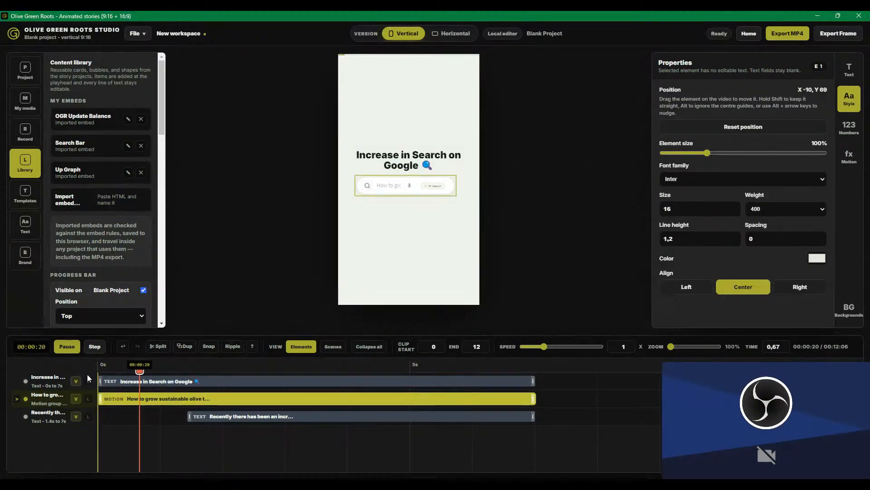
left_click(95, 346)
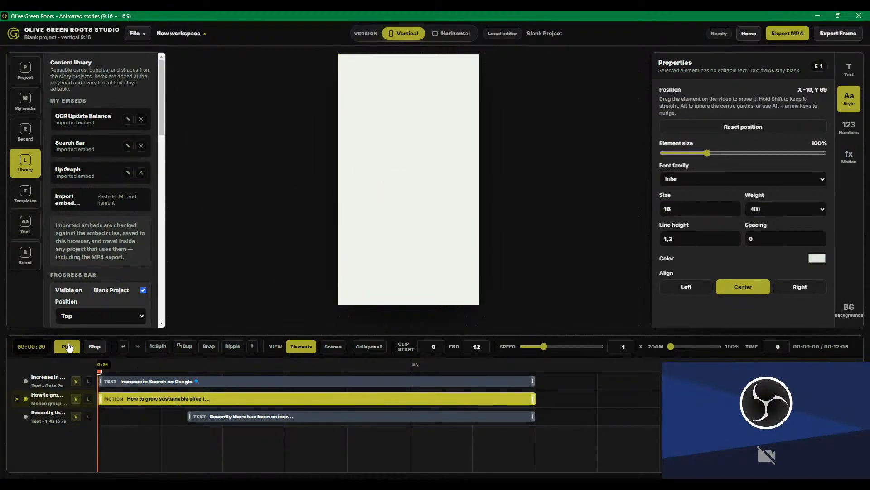
left_click(66, 346)
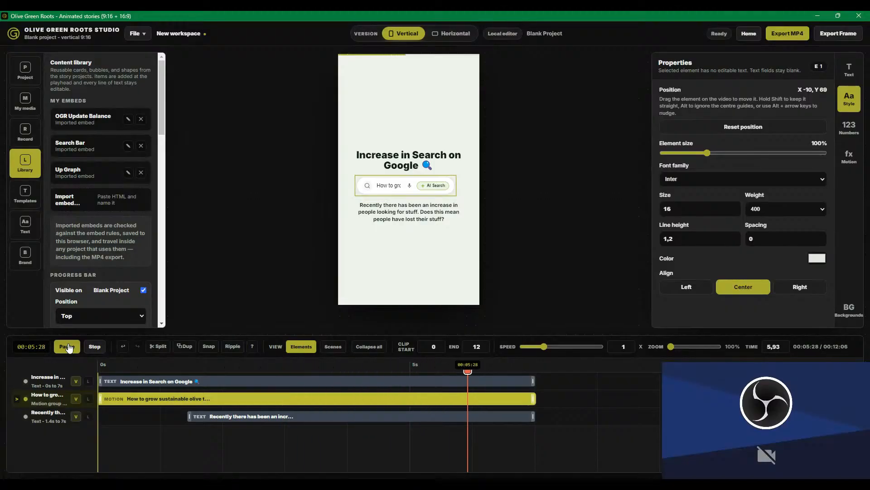
- Pause playback, place the playhead at 7 s where the opening clips end, and split the background scene there
key("space")
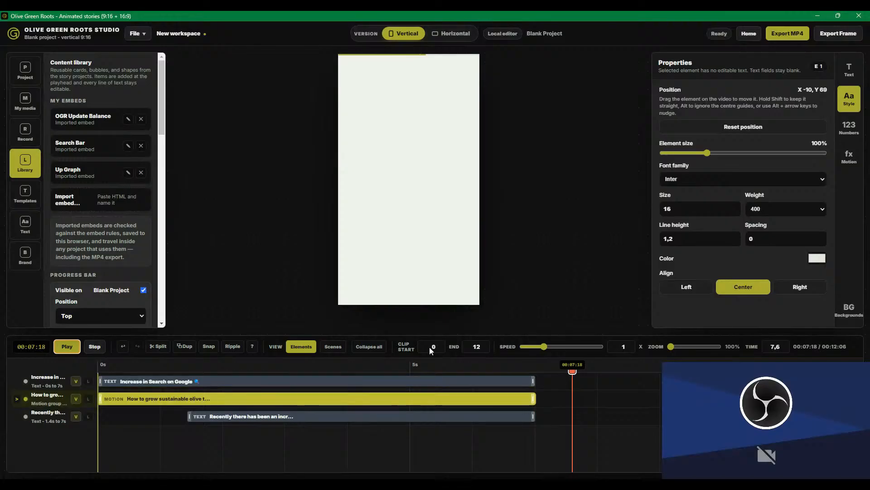
left_click(333, 347)
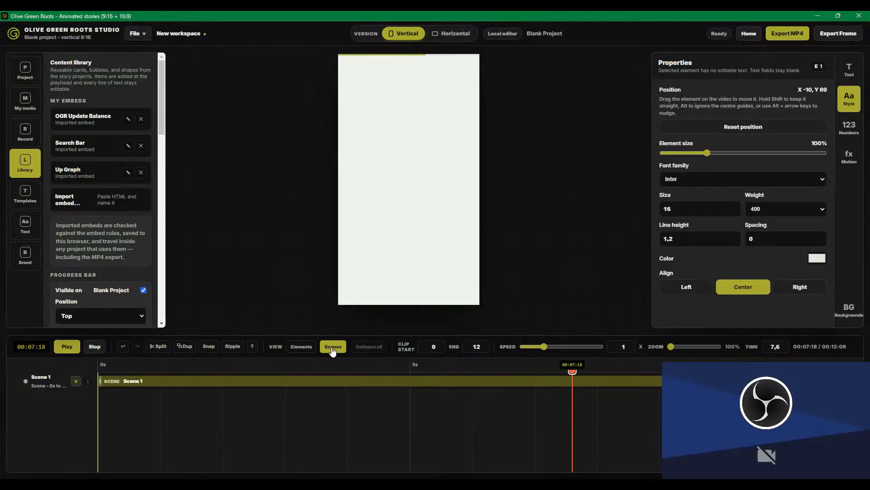
left_click(306, 348)
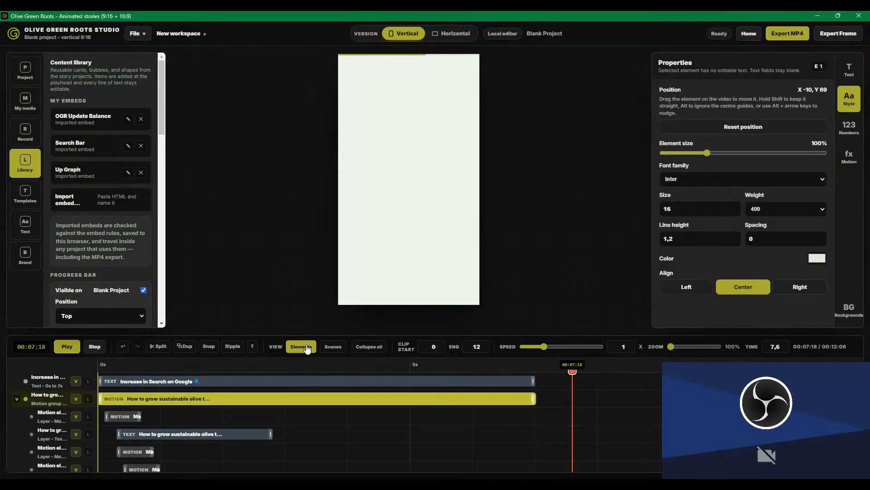
left_click_drag(537, 363, 535, 365)
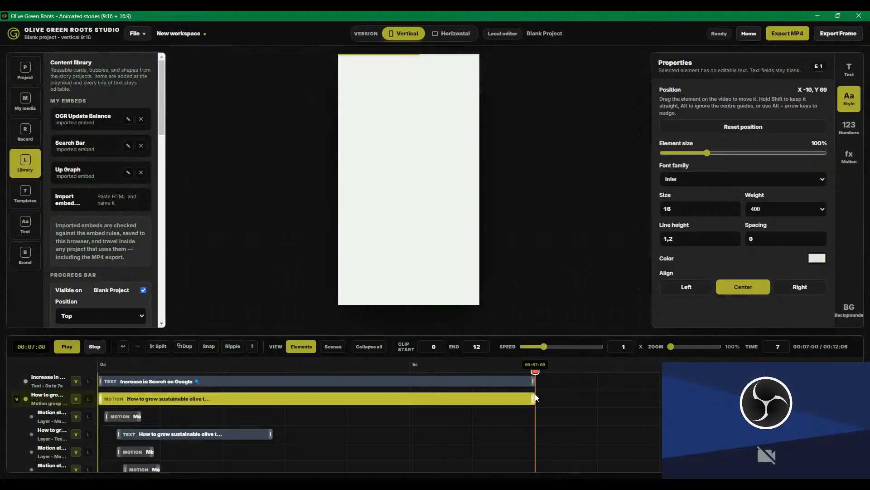
left_click(16, 399)
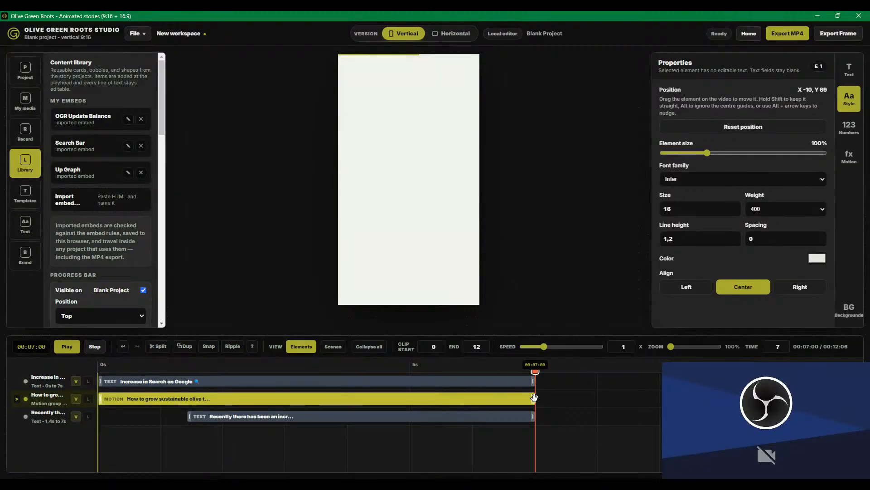
left_click(333, 348)
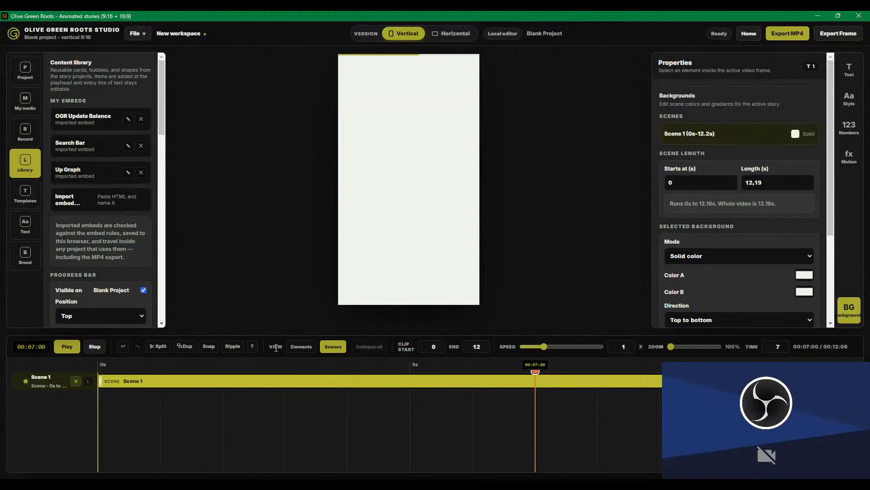
left_click(158, 346)
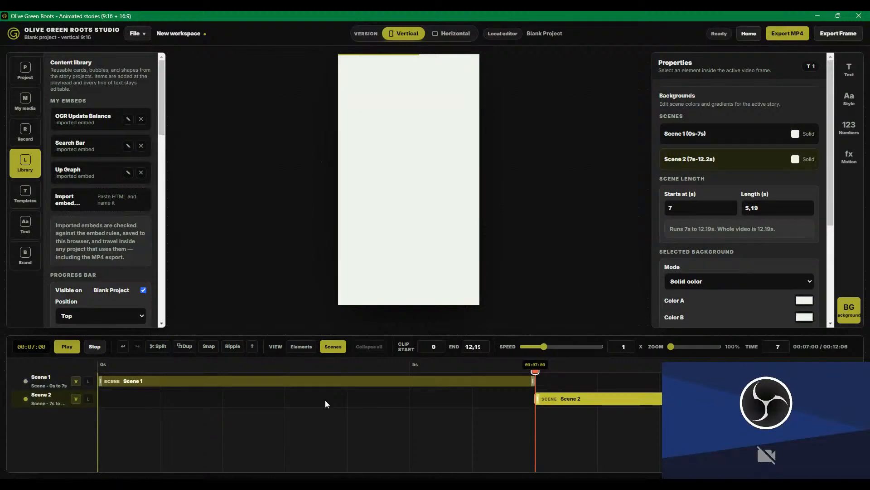
- Set the second scene's solid background to black for both Color A and Color B, and play part of it
key("space")
key("space")
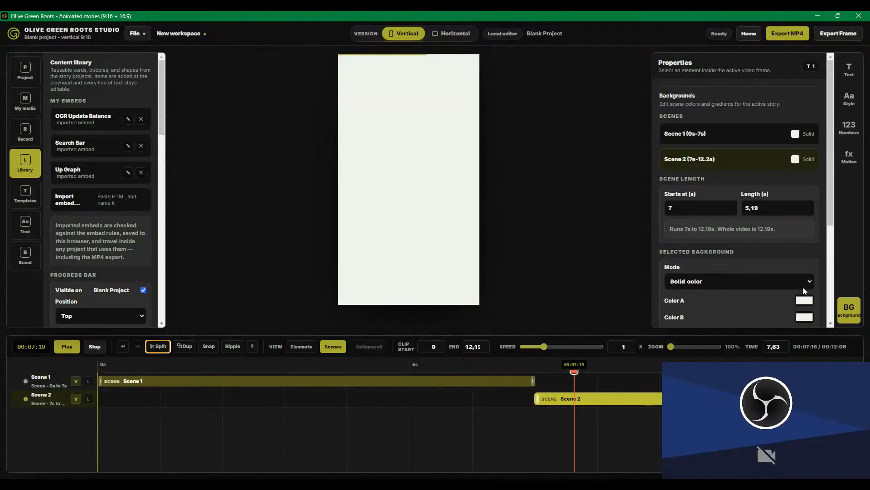
scroll(802, 284, "down", 1)
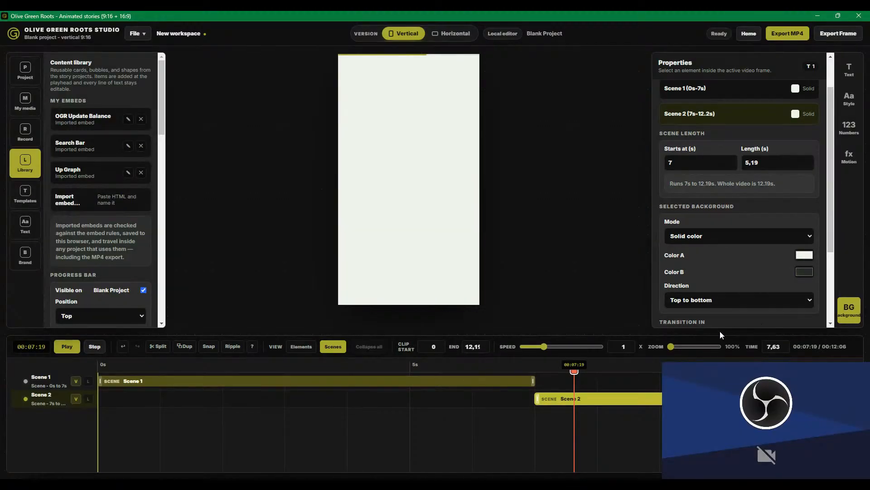
left_click(805, 256)
left_click_drag(766, 286, 642, 381)
left_click_drag(494, 398, 91, 403)
left_click(69, 349)
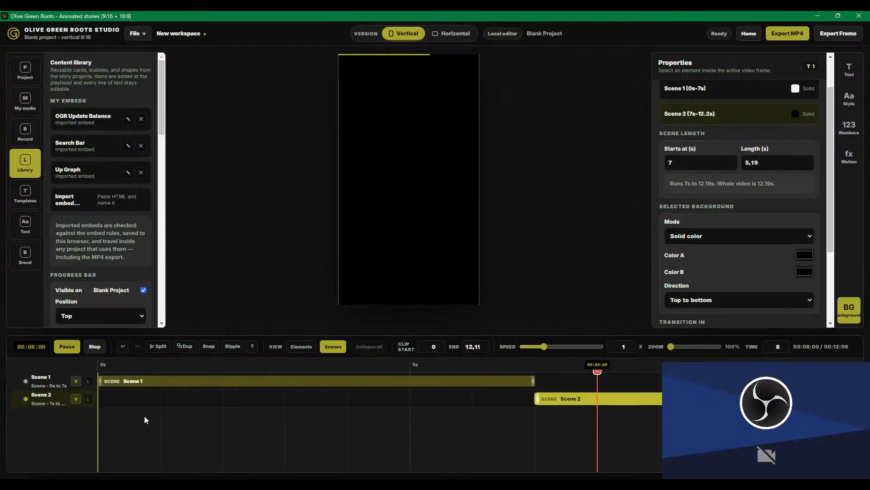
key("space")
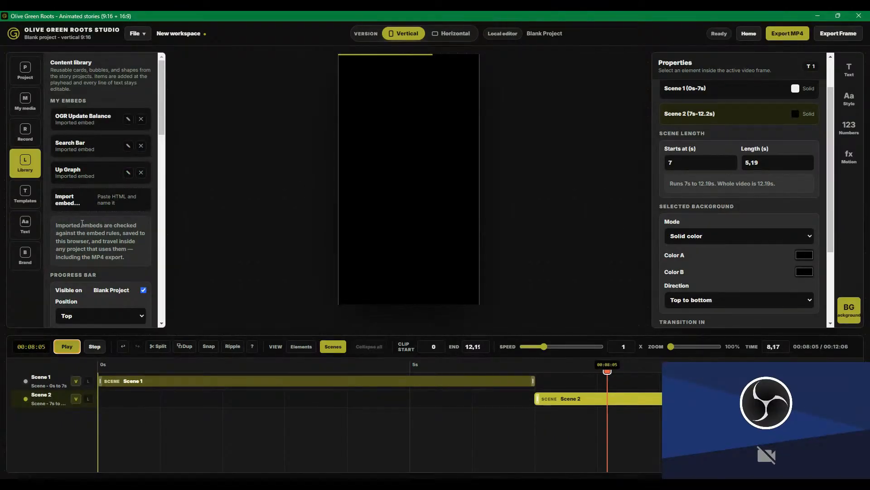
- Add the Up Graph embed and move its clip so that it starts at 7 s
left_click(69, 182)
left_click(301, 347)
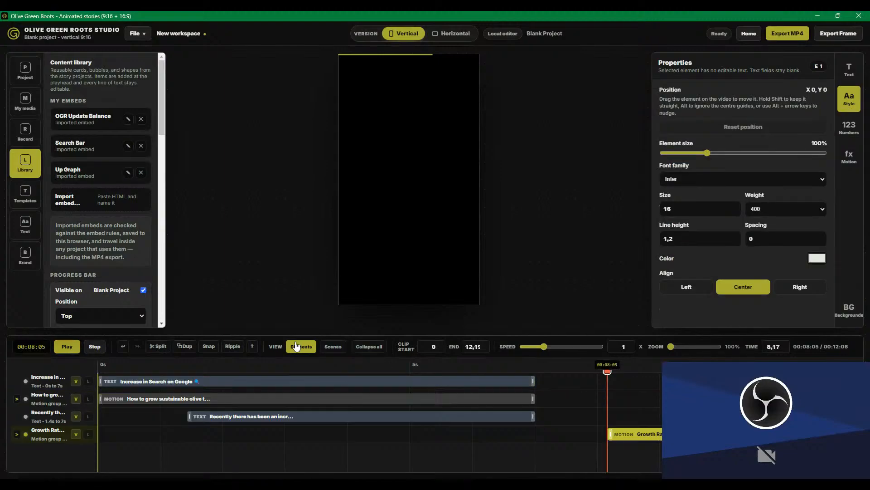
left_click_drag(608, 371, 535, 370)
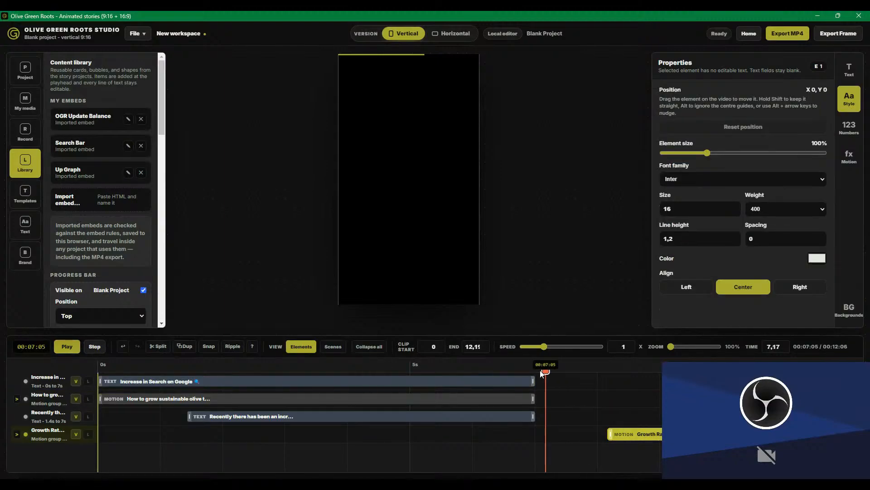
left_click_drag(620, 434, 548, 434)
- Play the video from 0 s into the second scene to check the background change and the graph animation
left_click(302, 365)
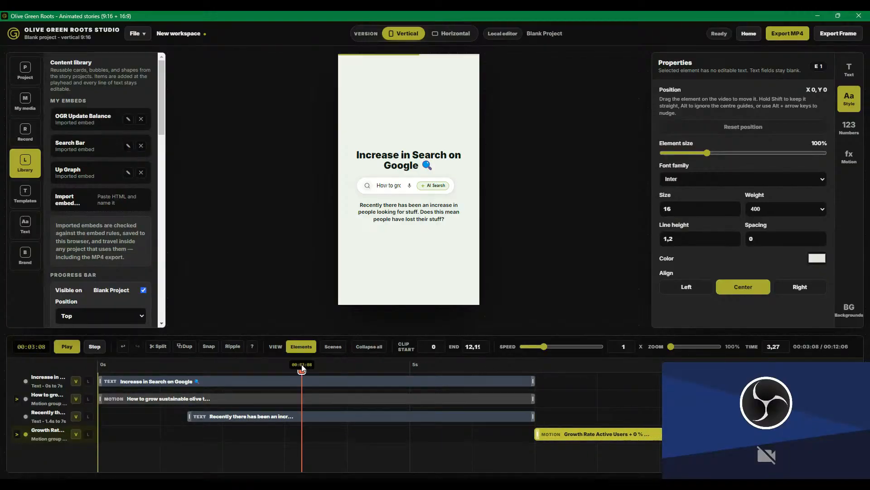
left_click(94, 347)
left_click(67, 347)
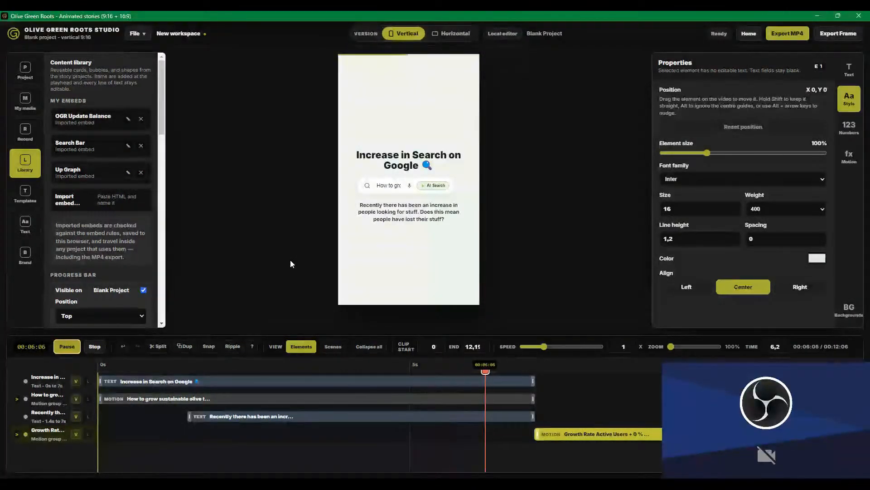
left_click(94, 346)
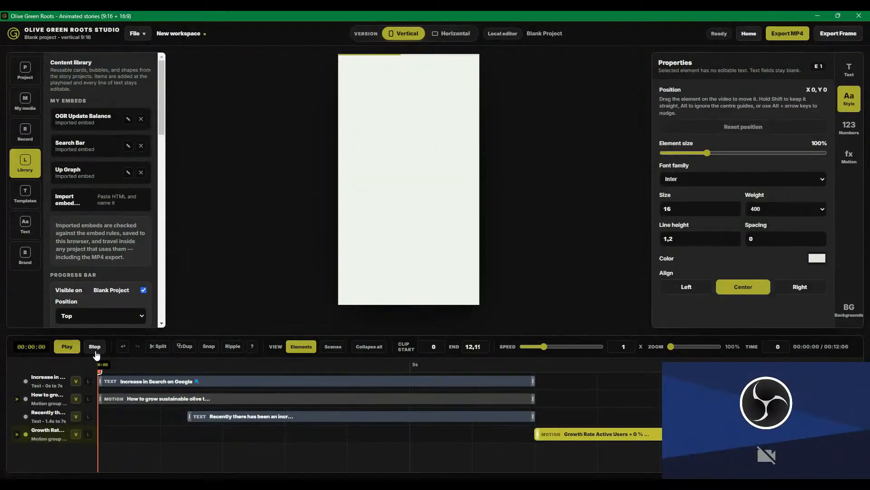
left_click(68, 349)
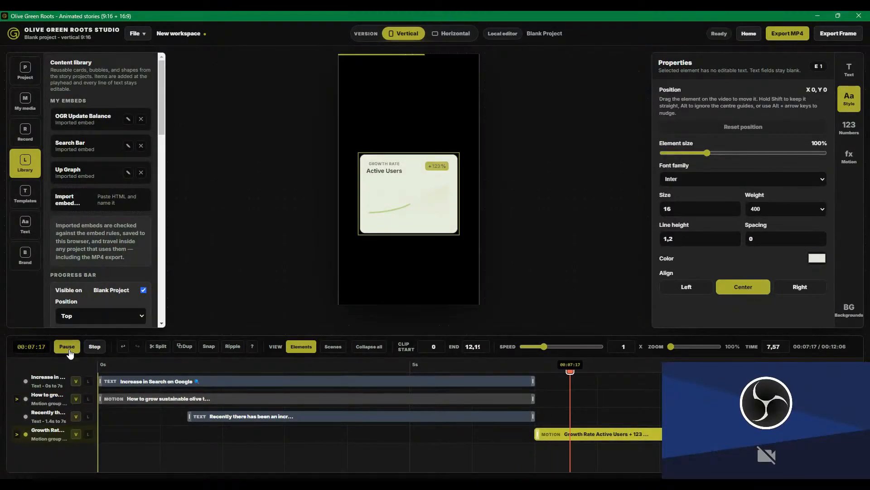
left_click(68, 347)
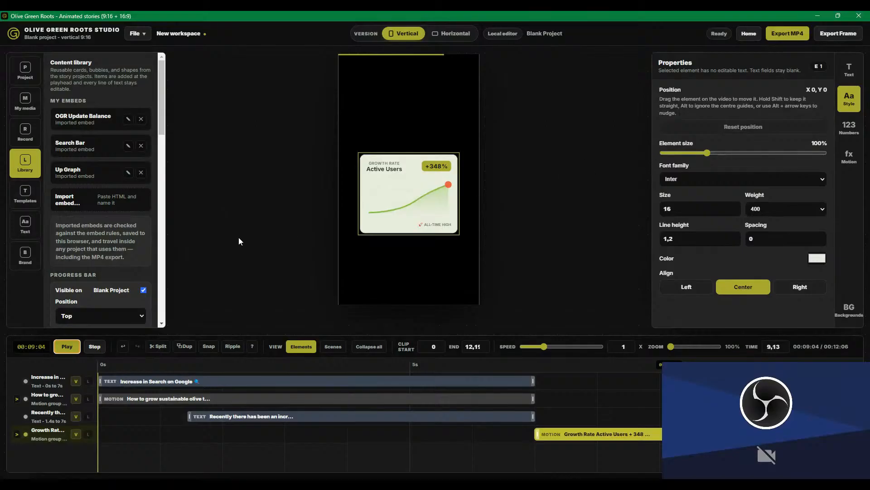
- Add a new heading at 7 s, at the start of the second scene
left_click(25, 224)
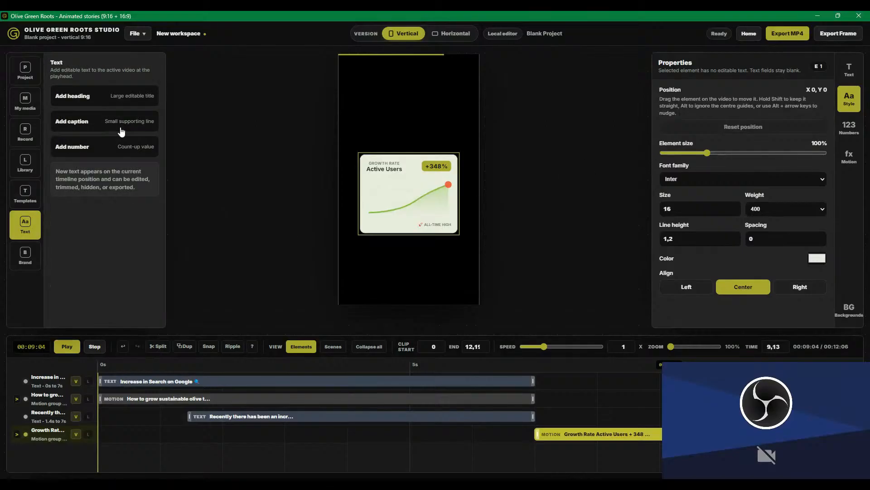
left_click(542, 372)
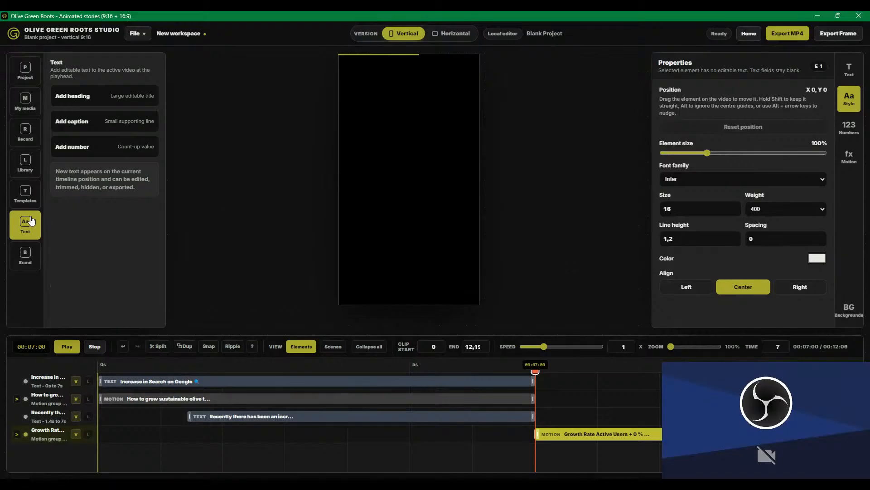
left_click(93, 96)
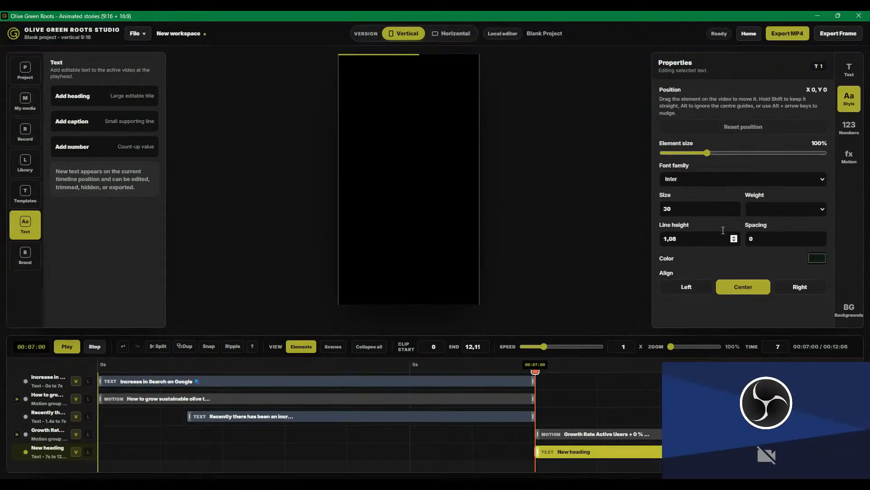
- Replace the new heading's text with "That's a 348% increase compared to last year"
left_click(847, 77)
left_click(738, 101)
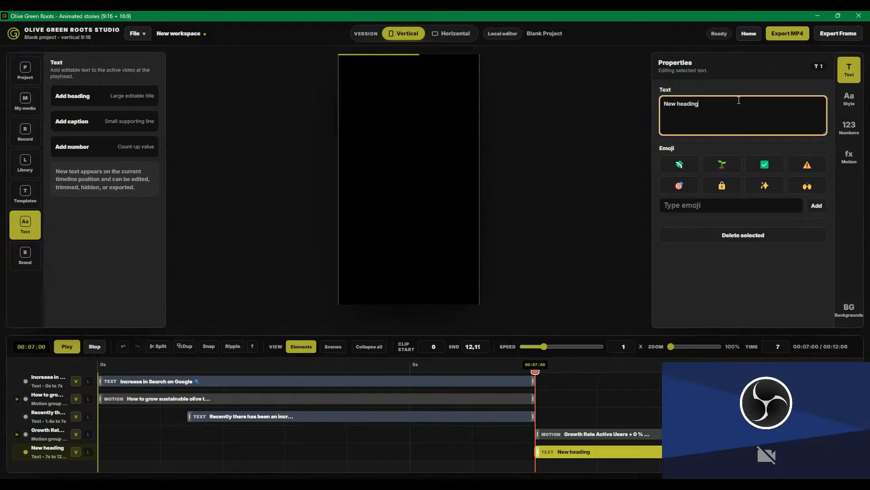
key("ctrl+a")
type("Th")
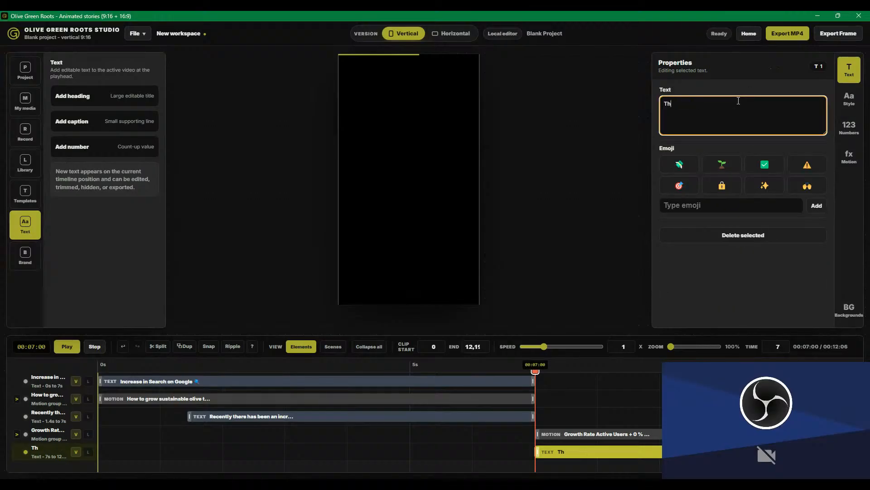
type("ats a 348% inc")
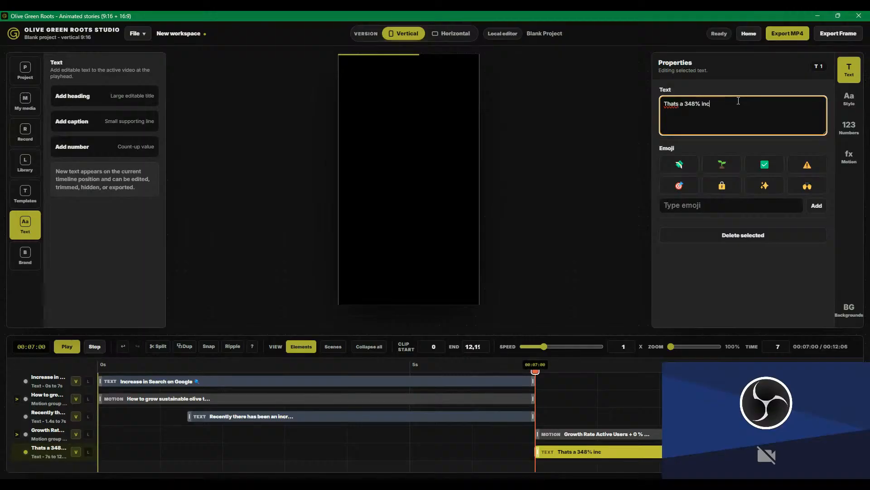
type("rease")
type(" compared th")
type(" this time")
key("BackSpace")
key("BackSpace")
key("BackSpace")
key("BackSpace")
key("BackSpace")
key("BackSpace")
key("BackSpace")
key("BackSpace")
key("BackSpace")
key("BackSpace")
key("BackSpace")
key("BackSpace")
key("BackSpace")
key("BackSpace")
key("BackSpace")
key("BackSpace")
key("BackSpace")
key("BackSpace")
key("BackSpace")
key("BackSpace")
type("compared to last year")
left_click(675, 104)
type("'")
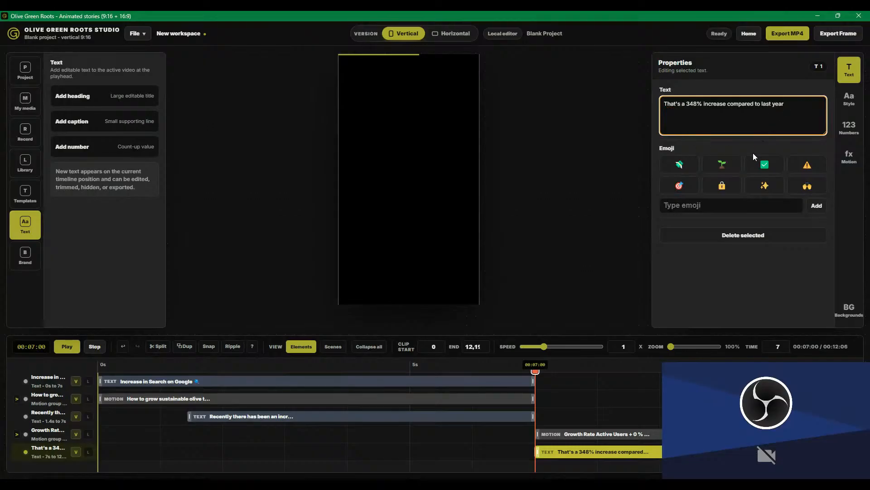
- Add a rising chart emoji at the end of the second scene's heading
left_click(719, 204)
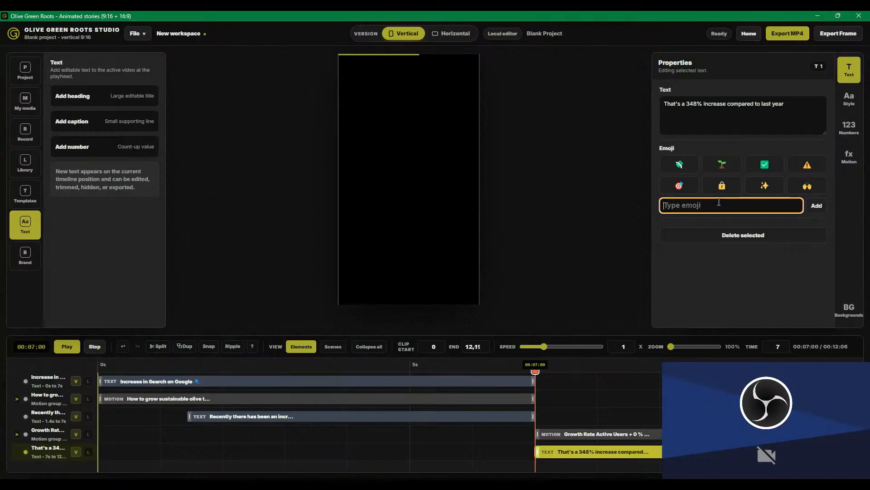
type("up")
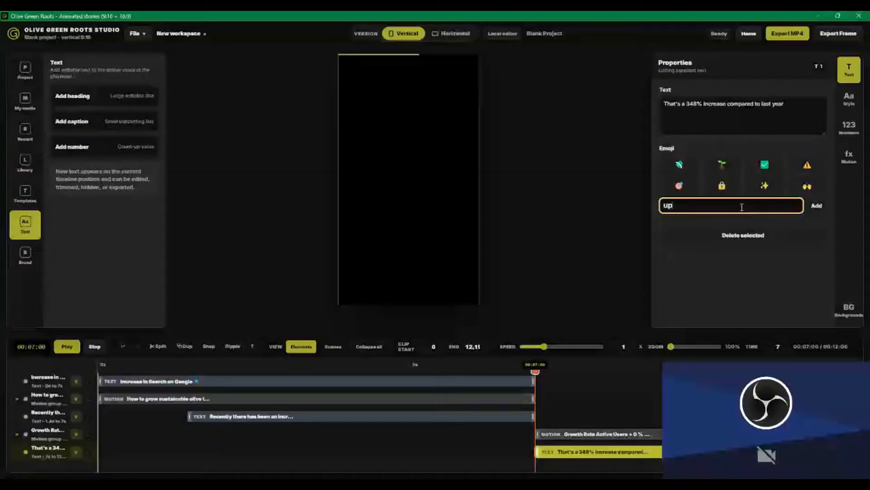
key("BackSpace")
key("BackSpace")
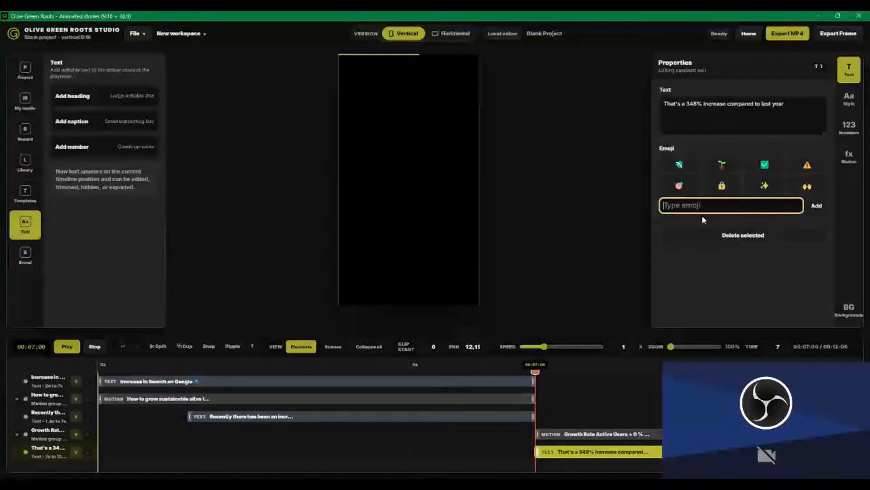
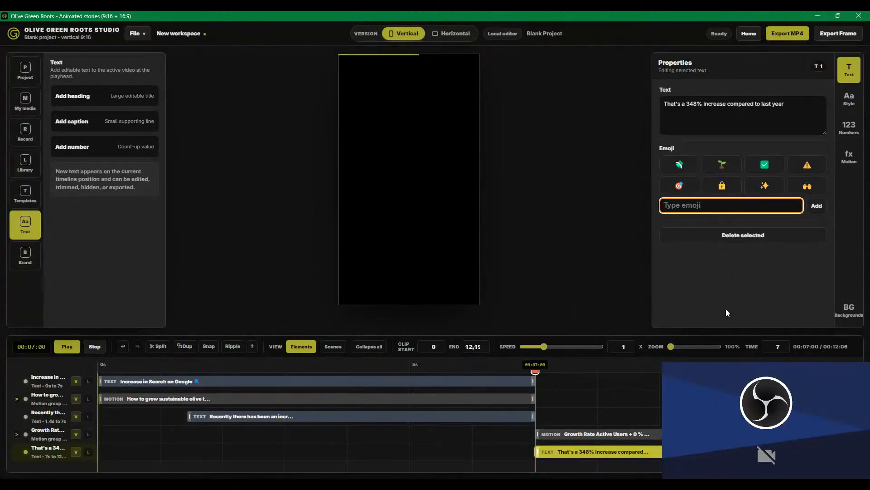
left_click(710, 308)
left_click(818, 207)
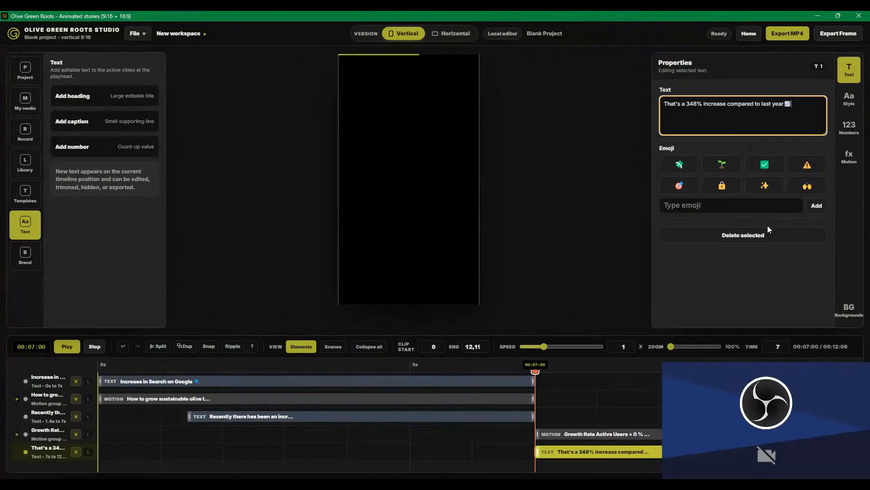
- Move the second scene's heading above the graph card to X 1, Y -132 and make its text white
left_click_drag(538, 370, 612, 371)
left_click_drag(409, 177, 409, 142)
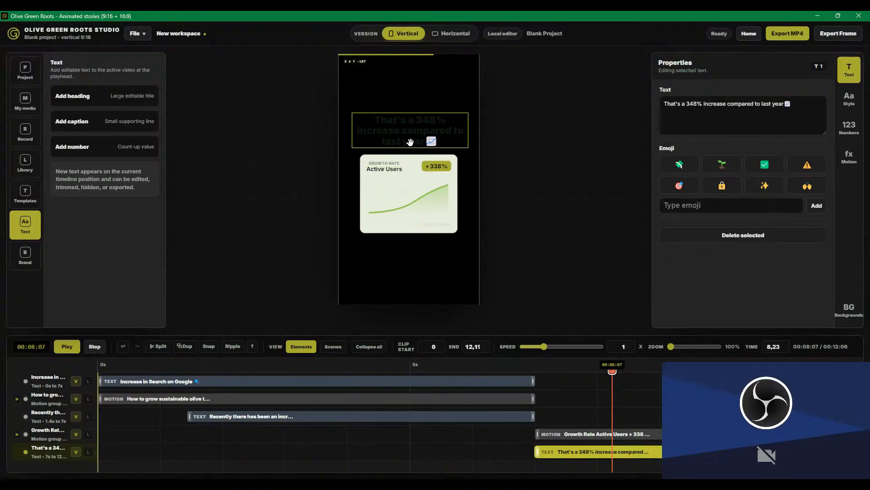
left_click(849, 98)
left_click_drag(766, 273, 695, 254)
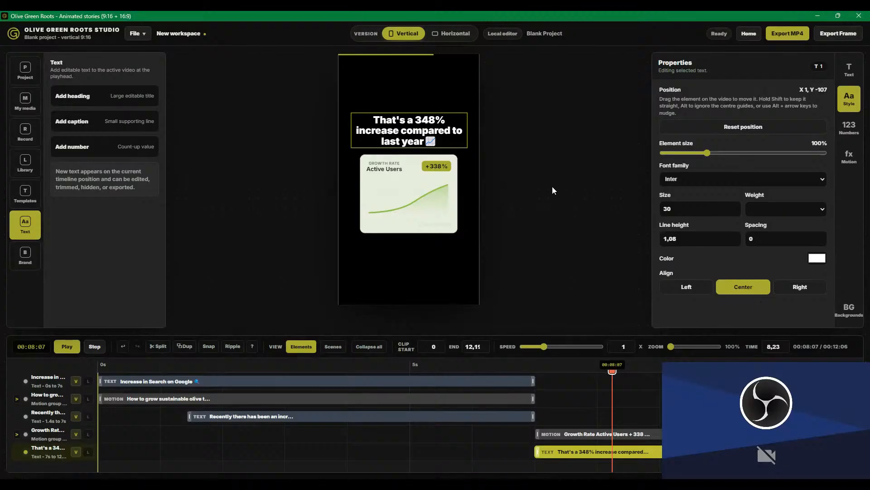
left_click_drag(417, 131, 417, 124)
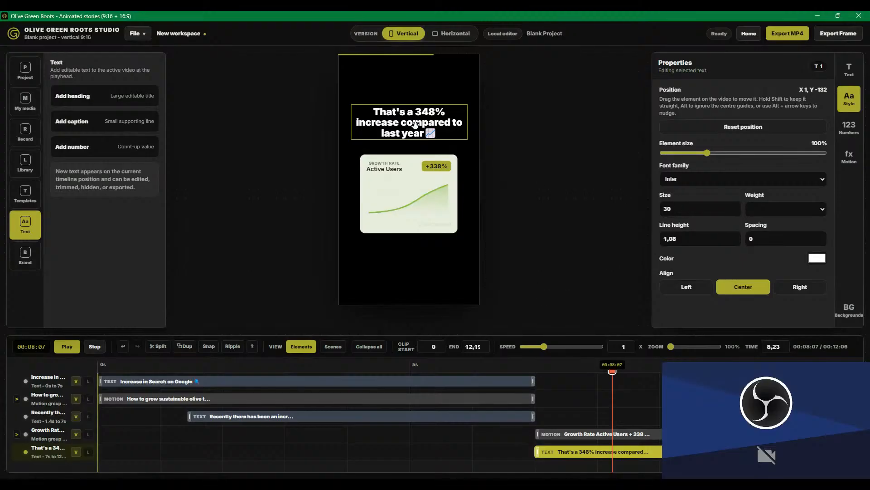
- Add a new caption at the playhead and copy the full text of the second scene's heading
left_click(78, 121)
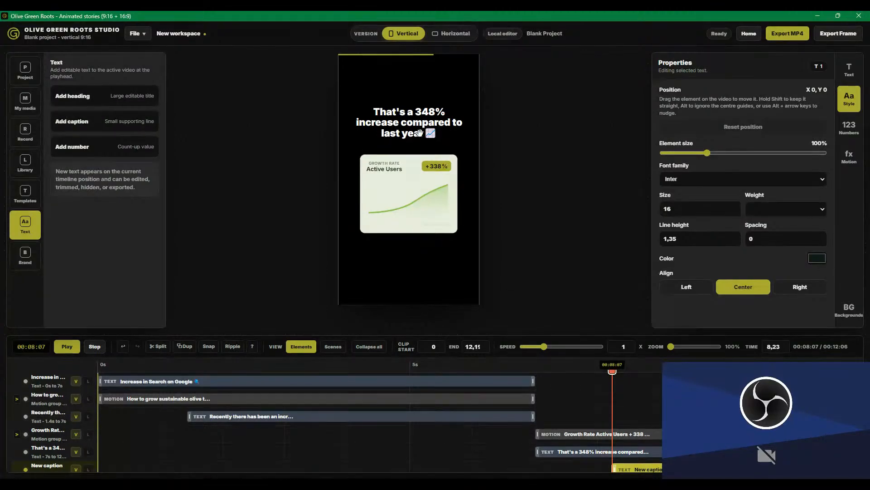
left_click(416, 130)
left_click(850, 69)
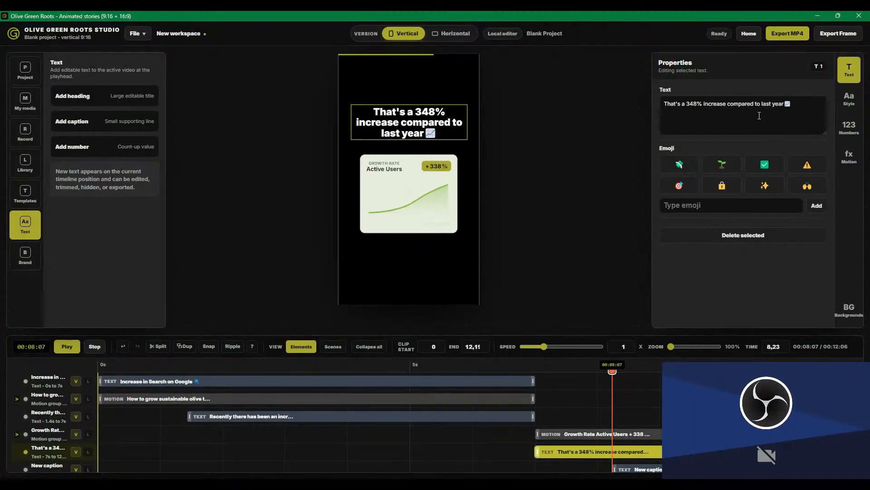
triple_click(778, 111)
key("ctrl+c")
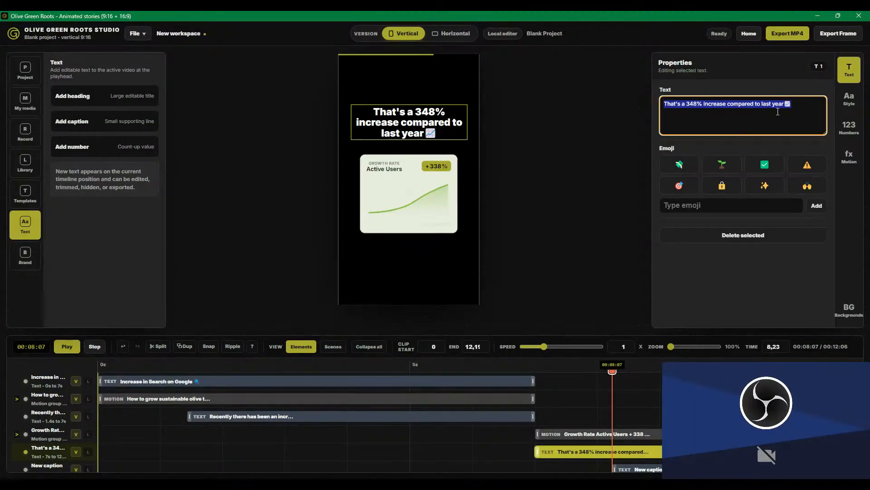
- Replace the second scene heading's text with "The question is WHY?"
type("The Question ")
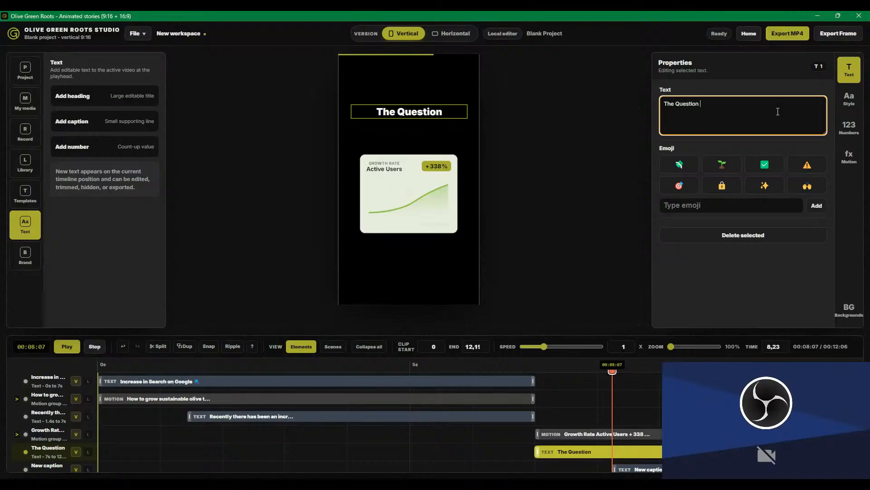
type("is WHY")
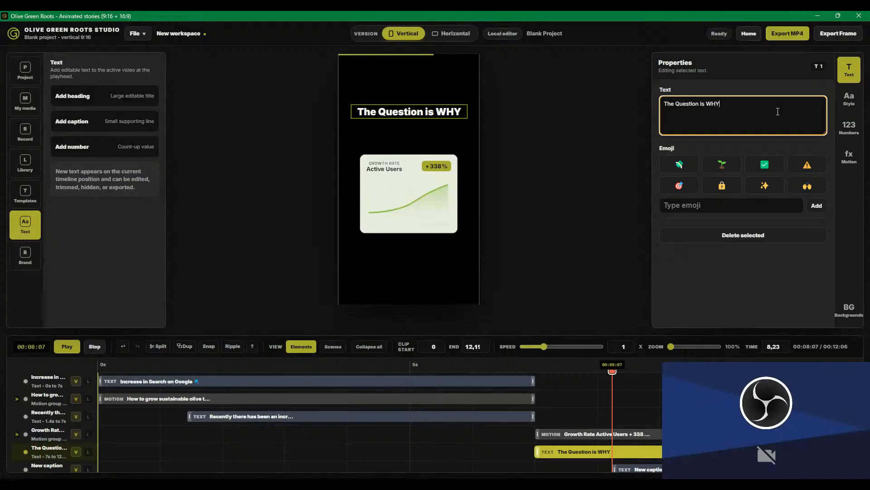
type("?")
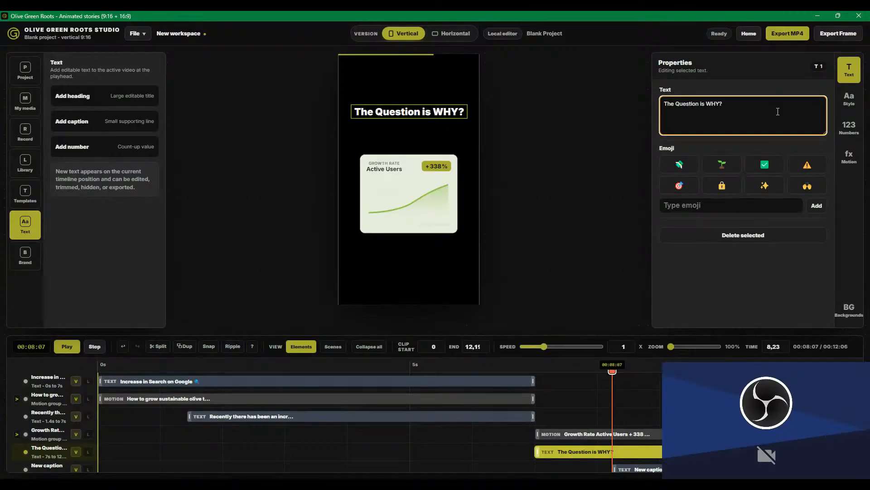
left_click(679, 104)
key("BackSpace")
type("q")
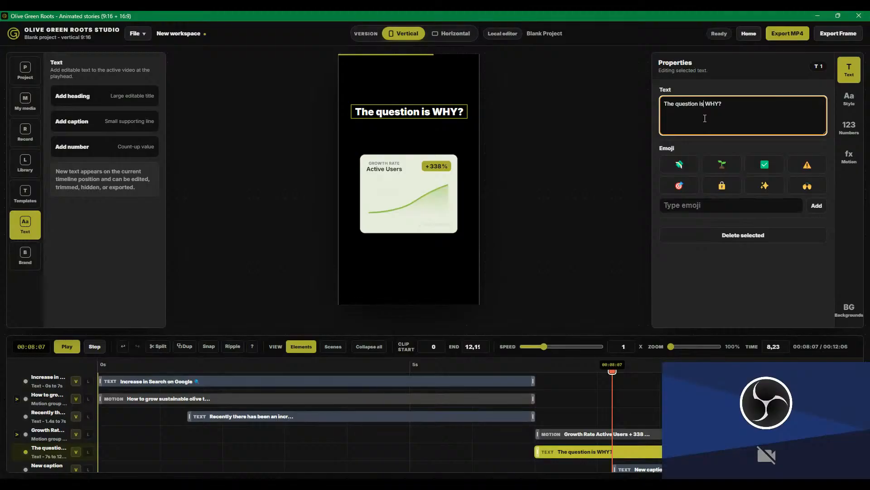
- Try other capitalisations of the second scene's heading, with "Why" and with a lowercase "the"
key("Right")
key("Right")
key("Right")
key("Right")
key("BackSpace")
key("BackSpace")
type("hy")
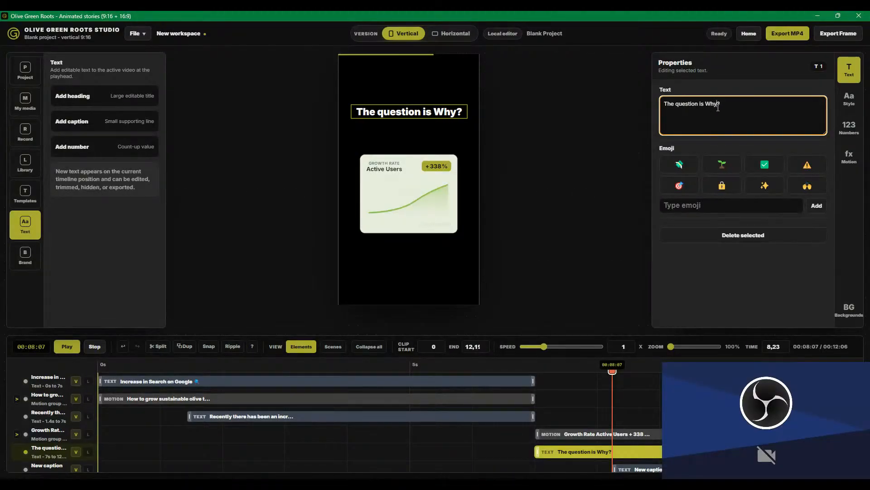
key("BackSpace")
key("BackSpace")
type("HY")
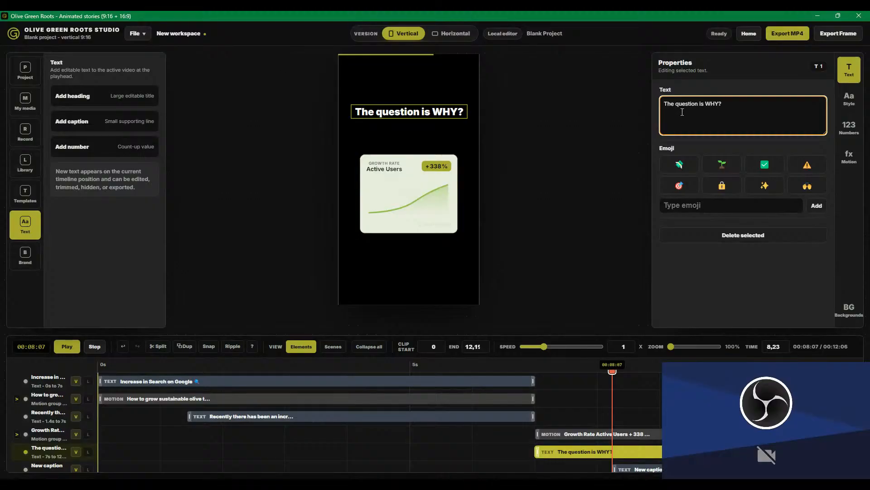
key("BackSpace")
type("t")
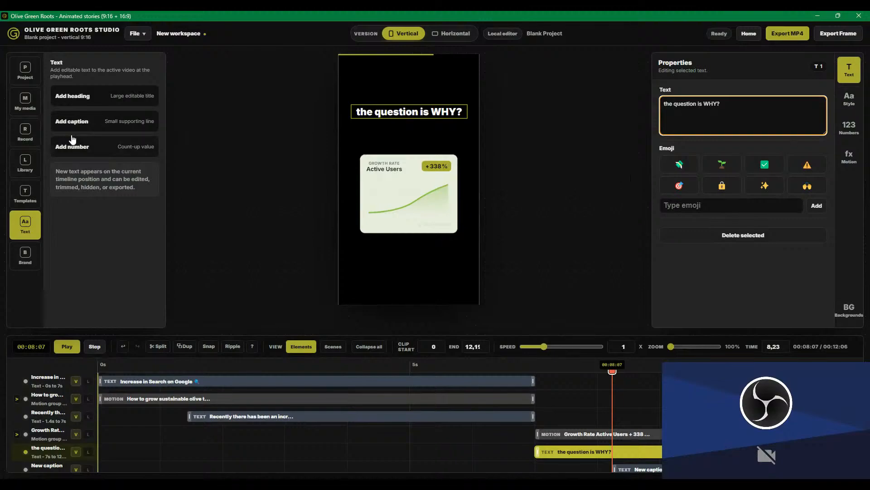
- Add another caption with the copied text "That's a 348% increase compared to last year" and chart emoji, and place it in white below the graph card
left_click(85, 119)
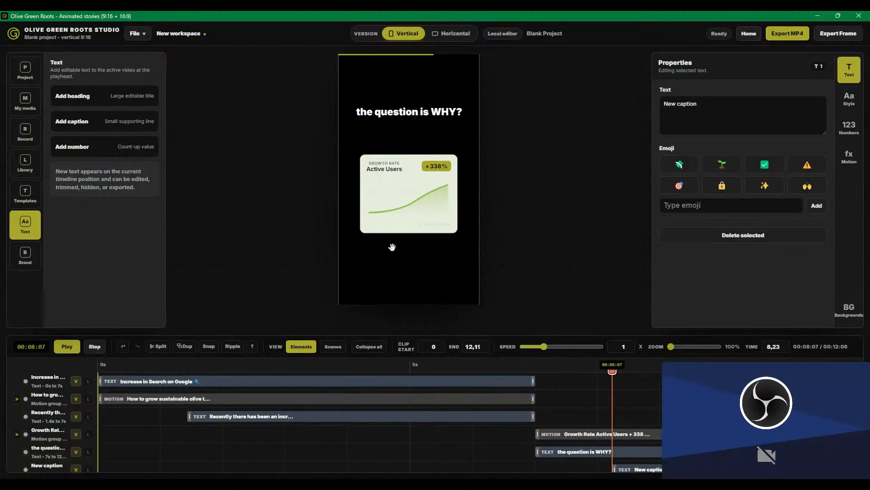
left_click(657, 365)
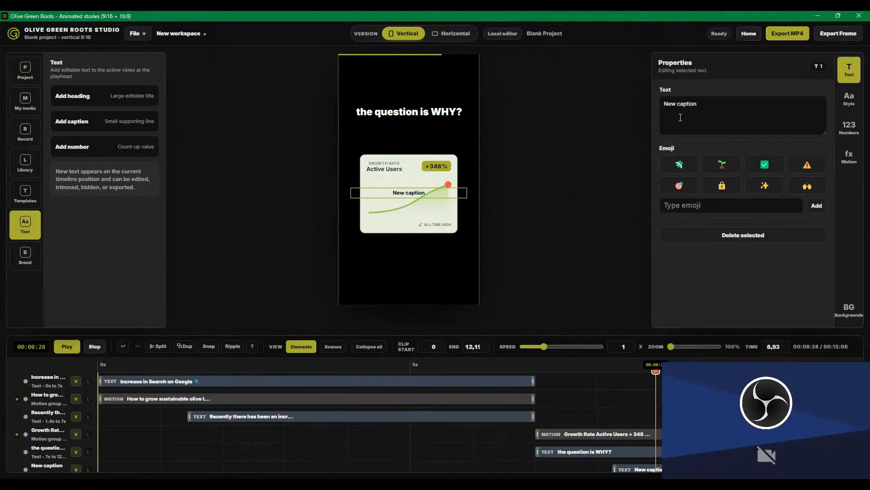
left_click(706, 107)
key("ctrl+a")
key("ctrl+v")
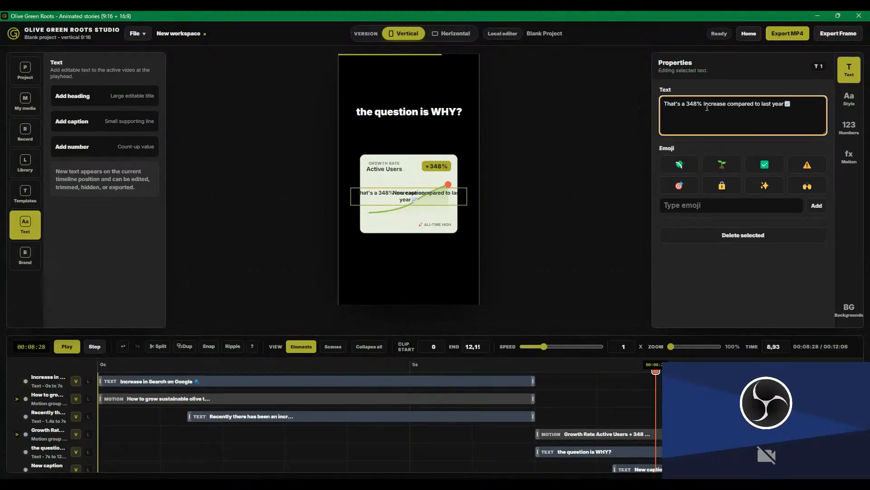
left_click(853, 106)
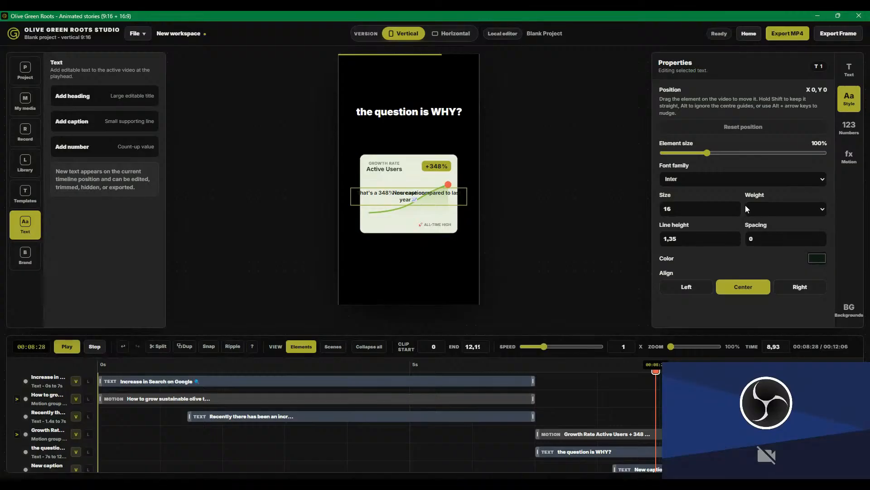
left_click_drag(404, 204, 409, 256)
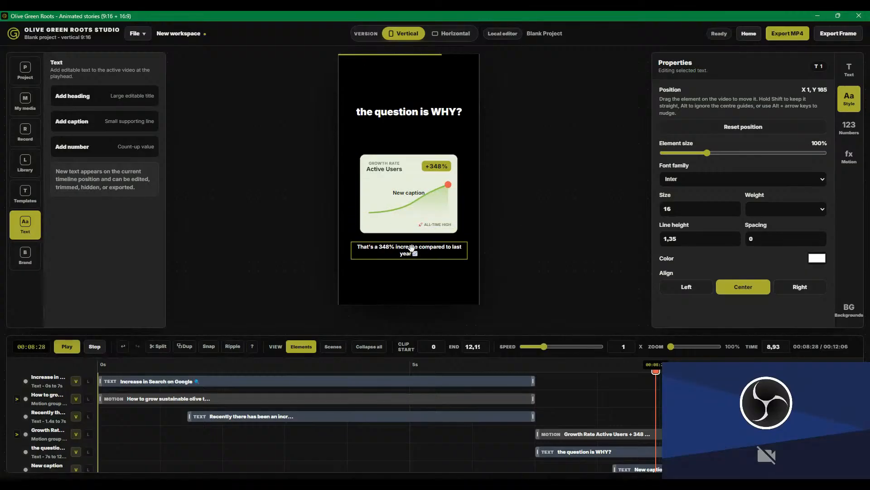
- Move the second scene's heading down close to the graph card and change its text to "The real question is WHY?"
left_click(403, 119)
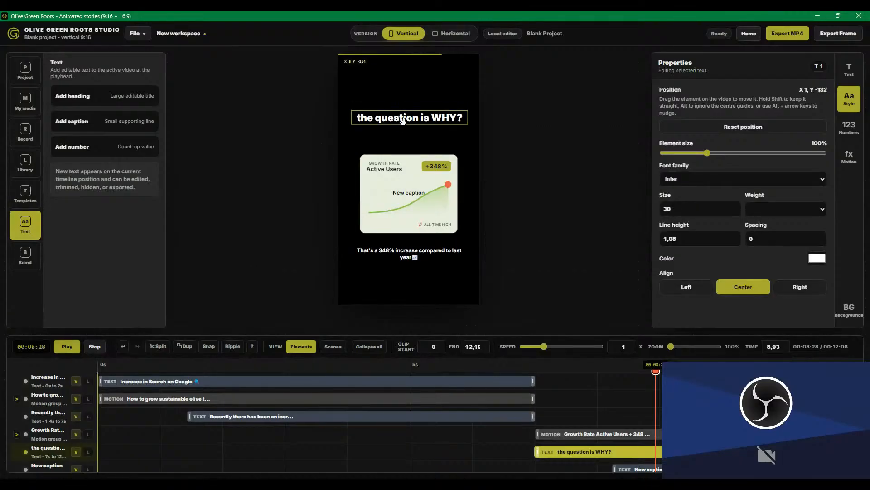
left_click_drag(403, 119, 403, 143)
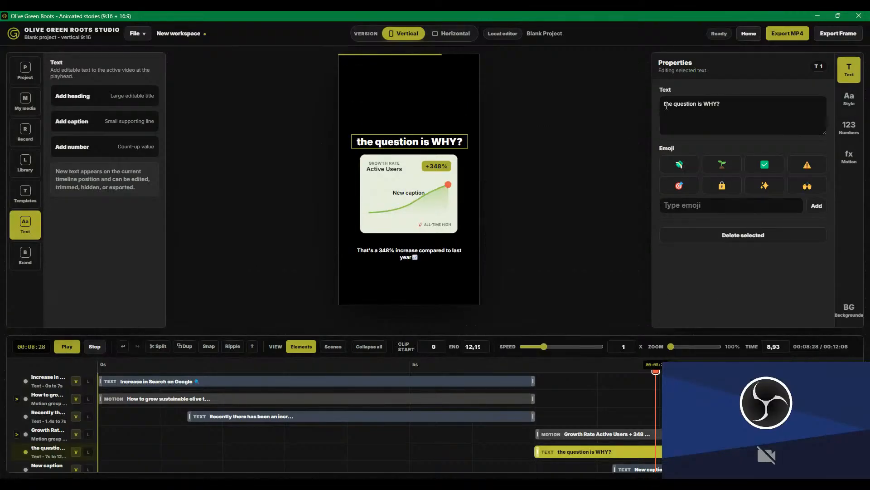
left_click(666, 106)
key("Delete")
type("The ")
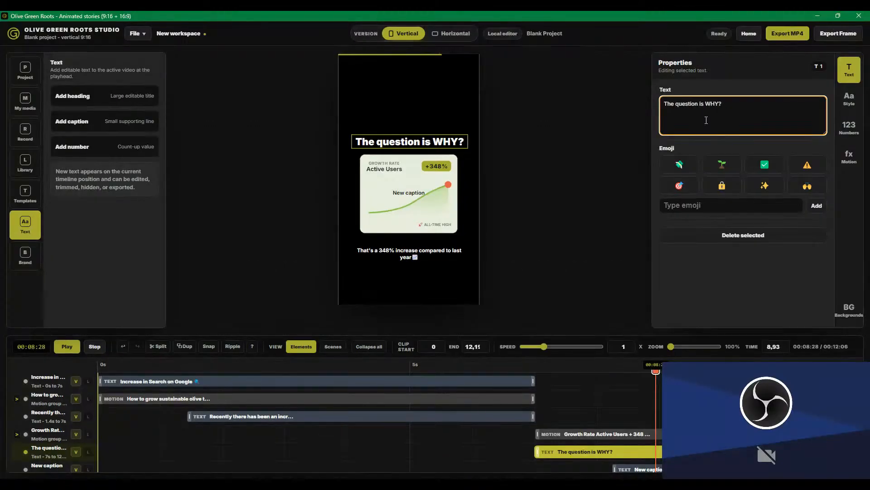
type("real")
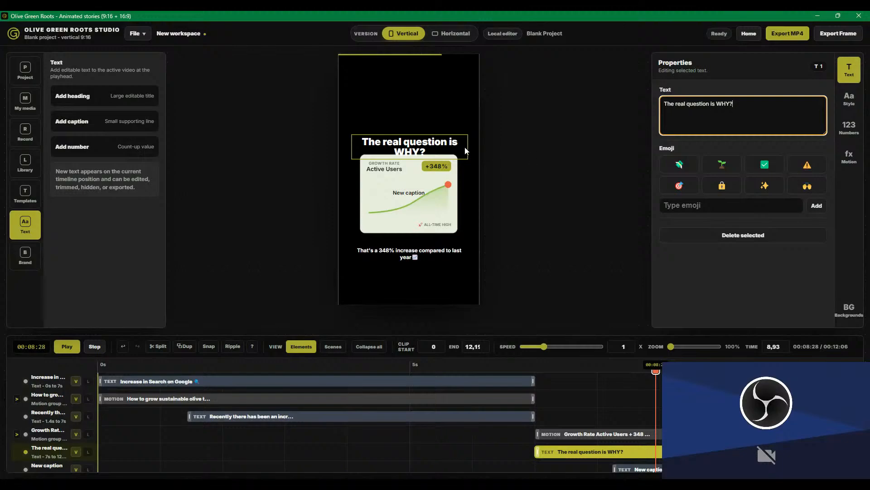
- Shift the two-line heading up clear of the graph card and bring the 348% caption closer beneath the card
left_click_drag(423, 143, 421, 135)
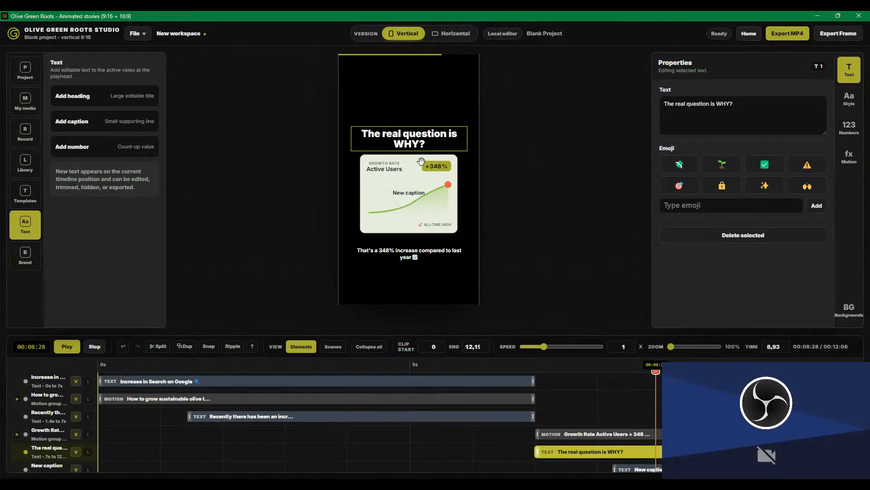
left_click_drag(420, 258, 419, 248)
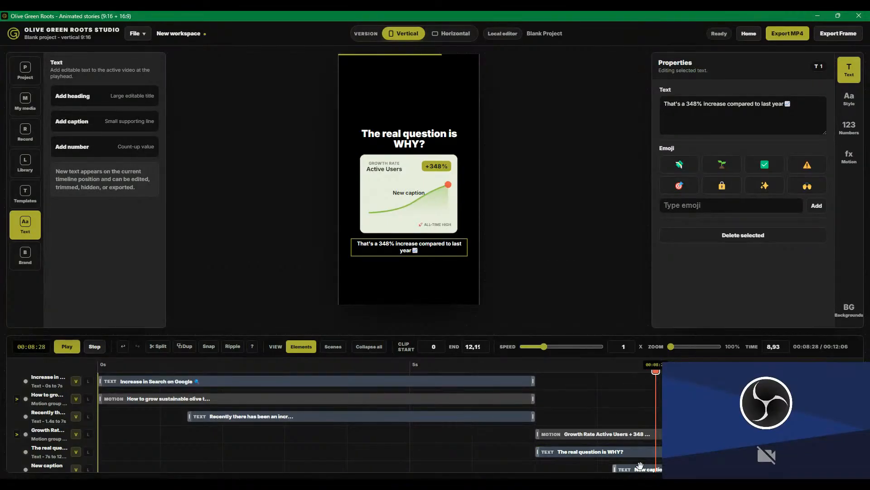
- Move the placeholder caption's clip to the second scene's start at 7 s and play the scene back
left_click_drag(643, 469, 563, 470)
left_click_drag(534, 371, 64, 385)
left_click(68, 346)
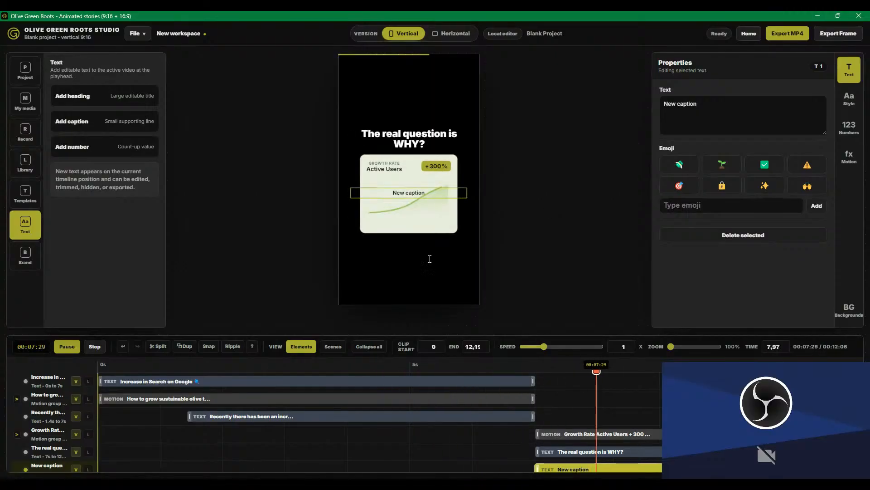
key("space")
- Move the 348% caption's clip to start at 7 s and delete the leftover placeholder caption
scroll(566, 447, "down", 1)
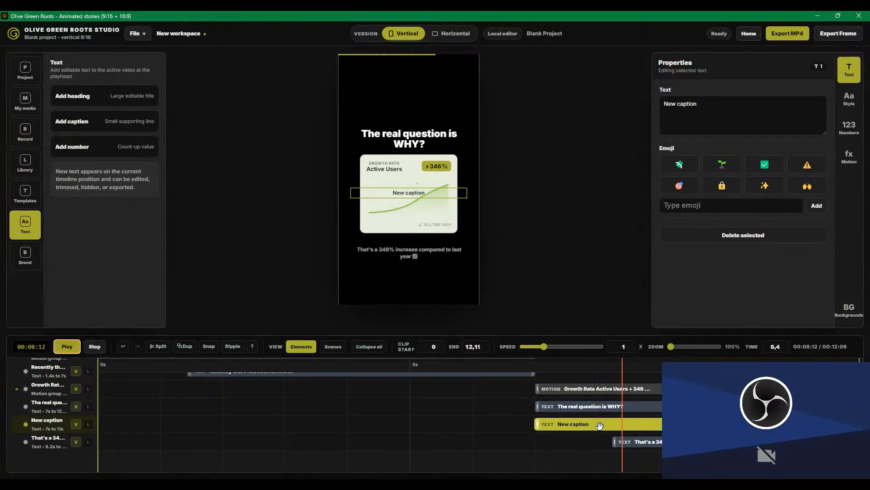
left_click(652, 441)
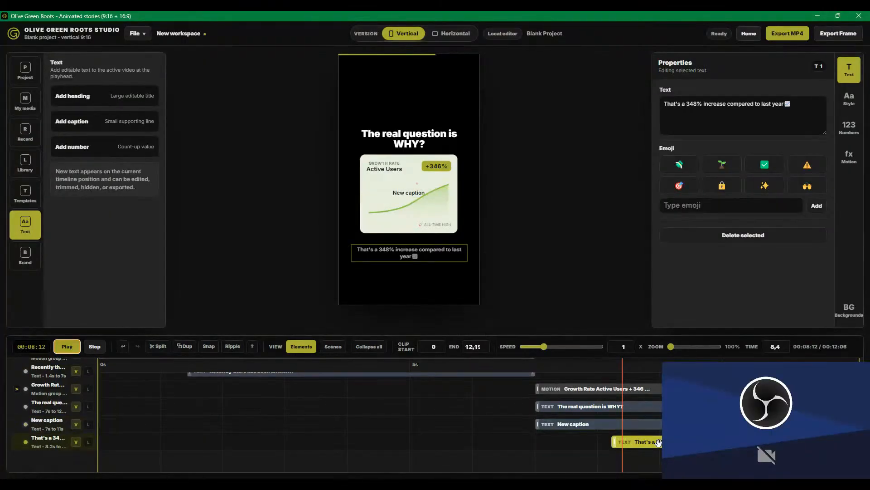
left_click_drag(658, 443, 579, 454)
left_click(575, 425)
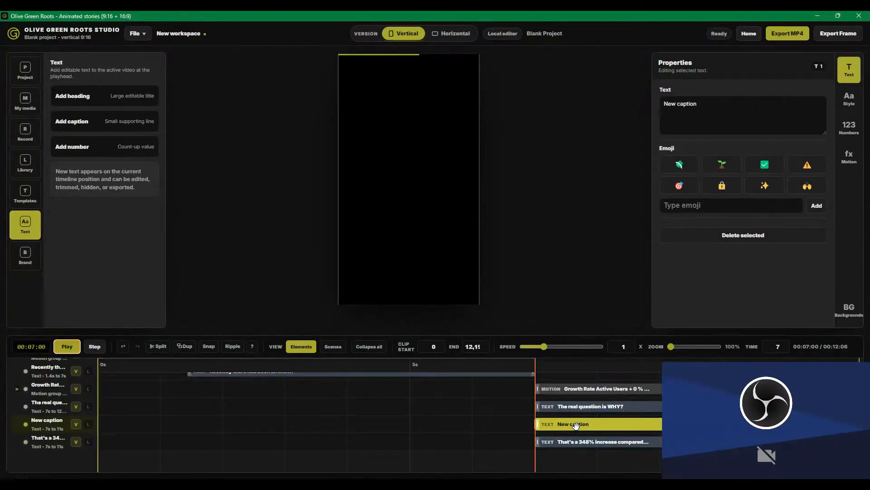
key("Delete")
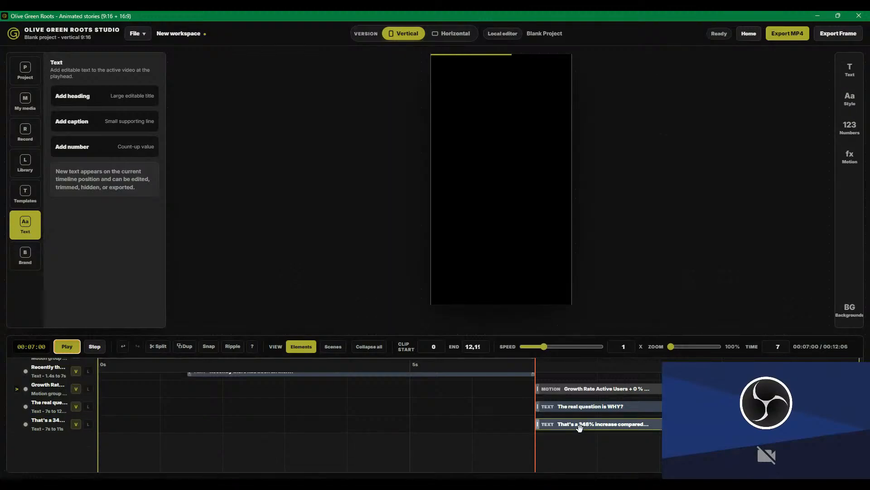
- Play back the second scene and the video from its start to check the timing of graph, heading and caption
key("space")
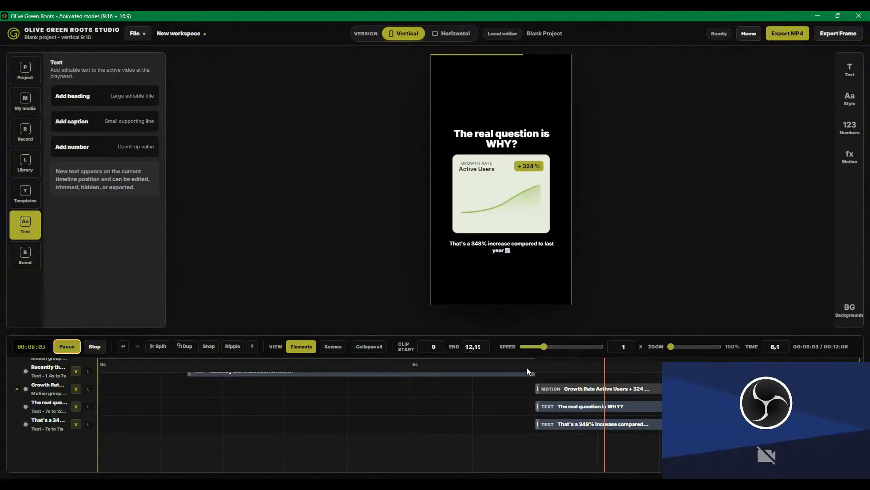
key("space")
left_click(95, 347)
key("space")
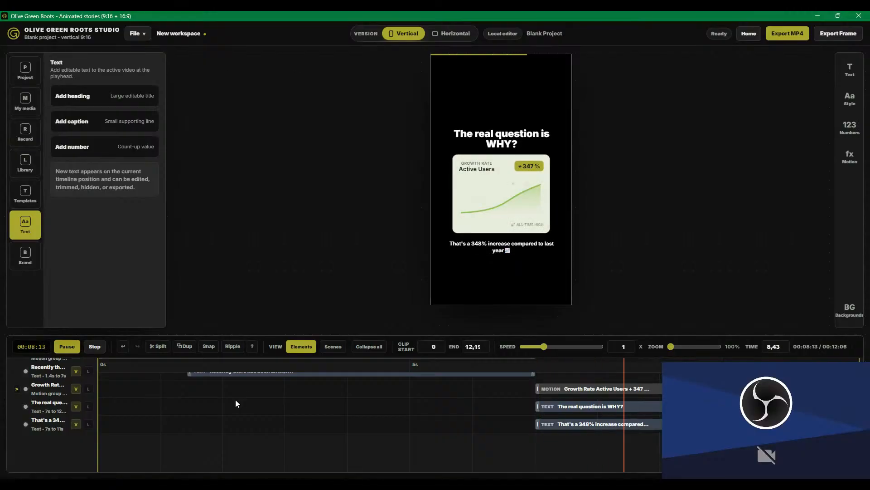
key("space")
scroll(573, 396, "up", 1)
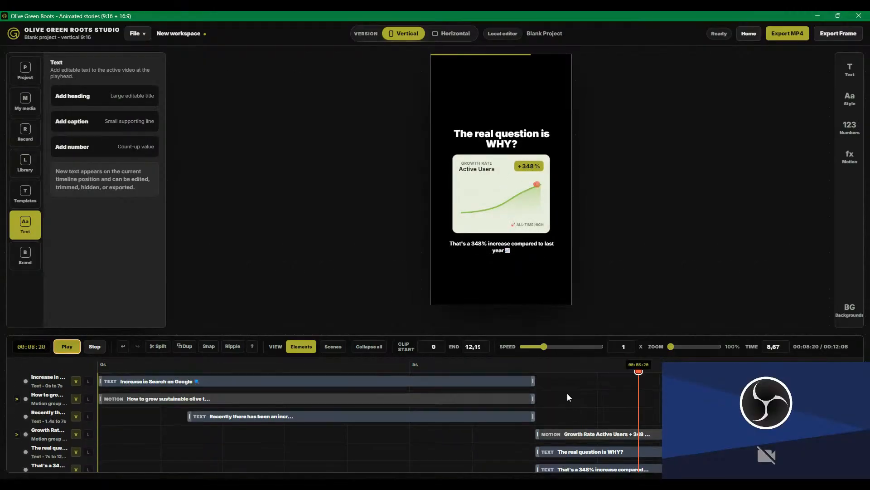
- Move the growth graph's clip earlier to start at 6 s and play back the transition between the scenes
scroll(569, 399, "down", 1)
left_click(571, 405)
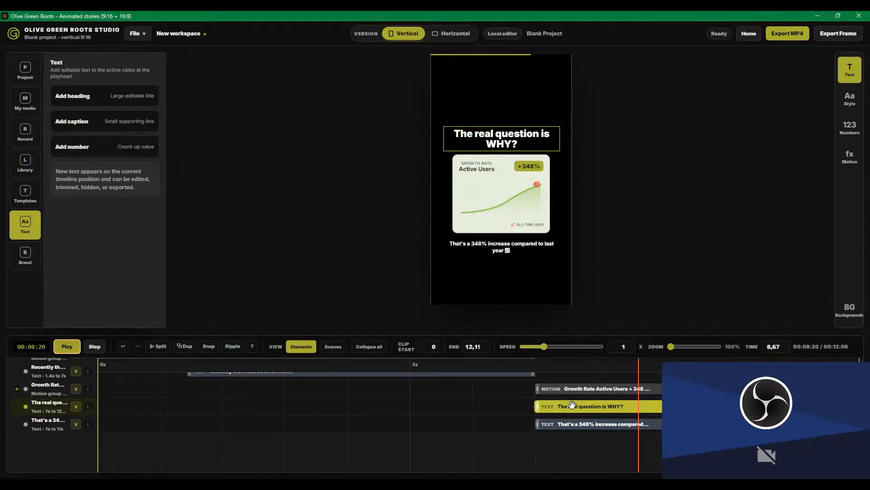
left_click(572, 388)
left_click_drag(572, 388, 509, 391)
key("space")
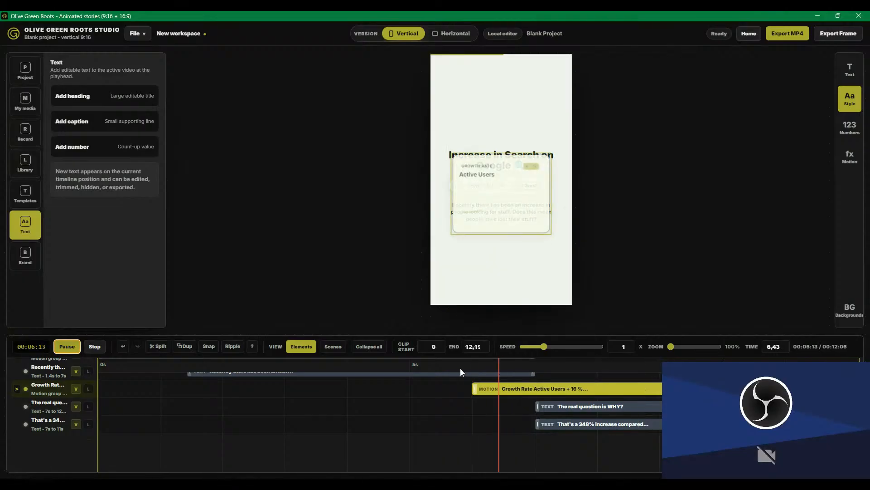
key("space")
scroll(534, 376, "up", 1)
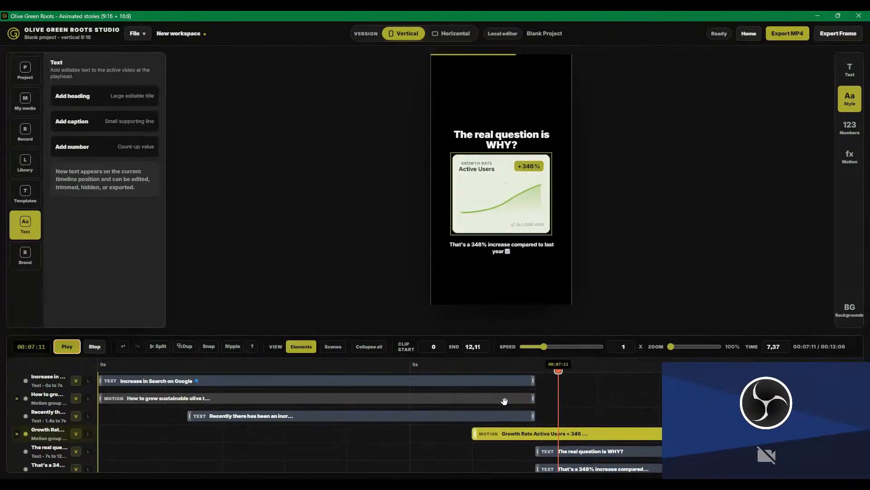
- Trim the opening scene's heading, search bar and caption clips to end at 6 s and play back the transition
scroll(545, 417, "down", 1)
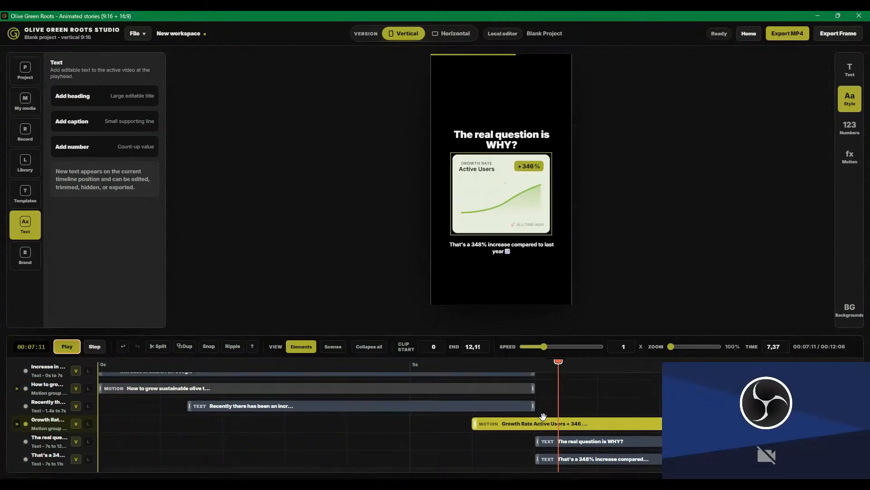
left_click(593, 424, "shift")
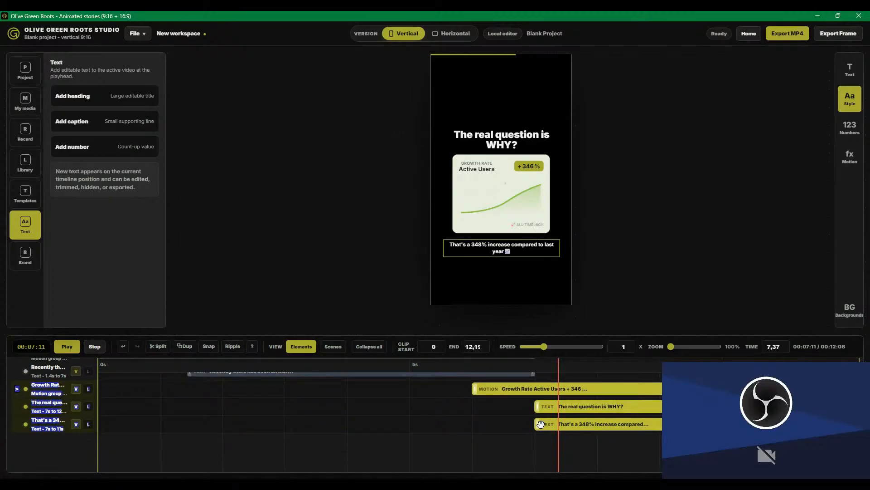
scroll(540, 424, "up", 1)
left_click_drag(544, 409, 469, 375)
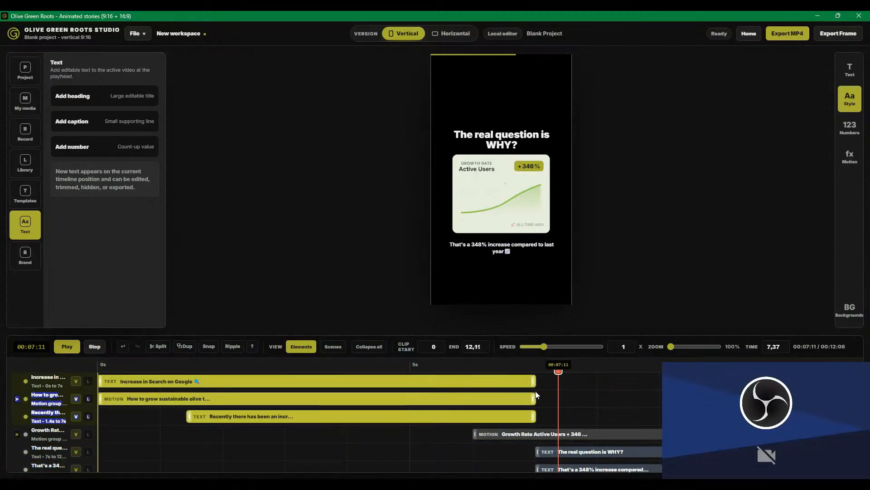
left_click_drag(533, 398, 472, 408)
left_click_drag(533, 416, 471, 416)
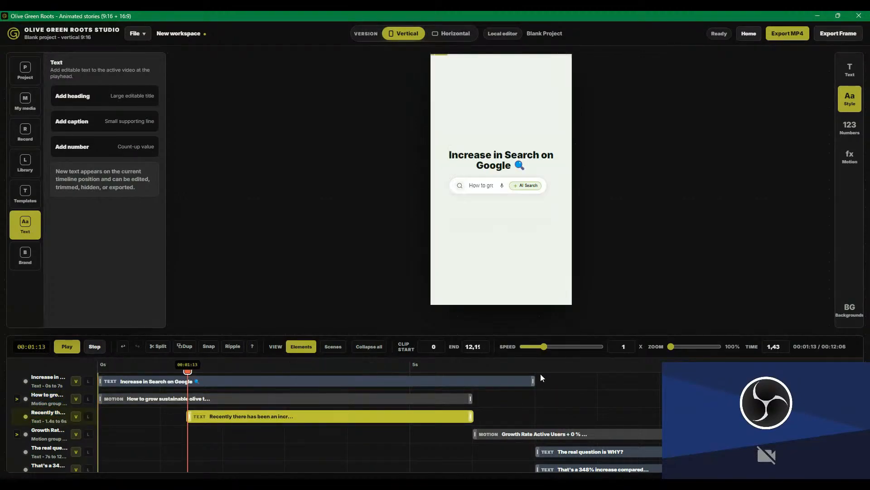
left_click_drag(531, 380, 470, 386)
left_click(67, 346)
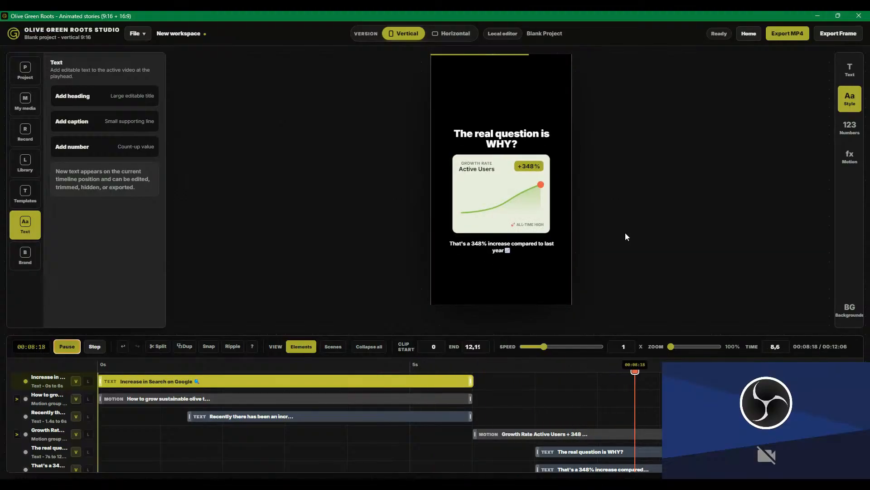
- Try starting the second scene's heading at 6 s and the growth graph at about 6.4 s, then play back the transition
scroll(566, 404, "down", 1)
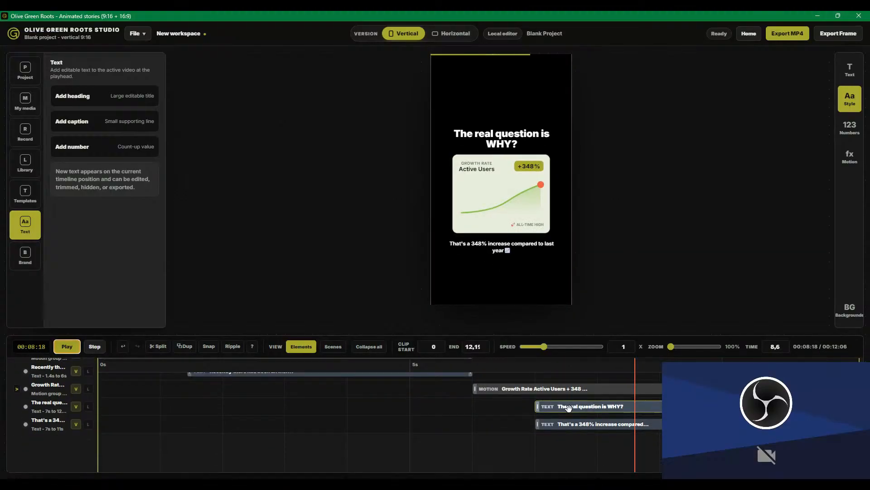
left_click(589, 407)
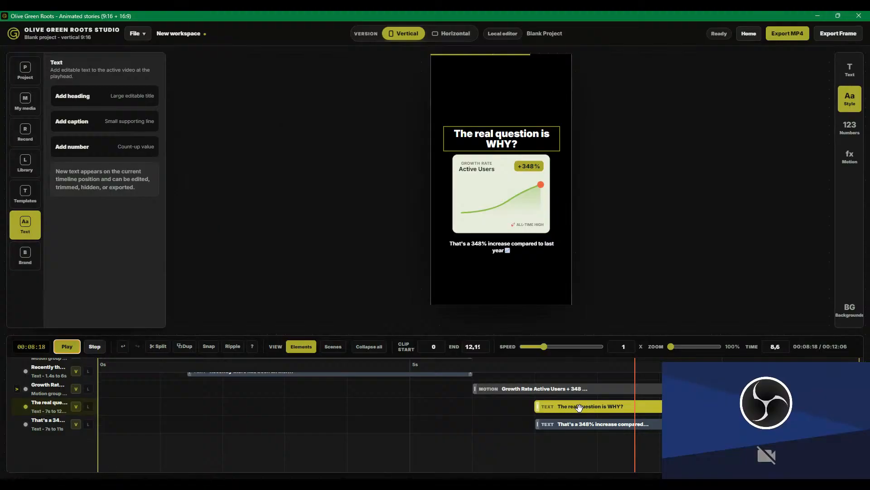
left_click_drag(580, 407, 539, 390)
left_click(513, 390)
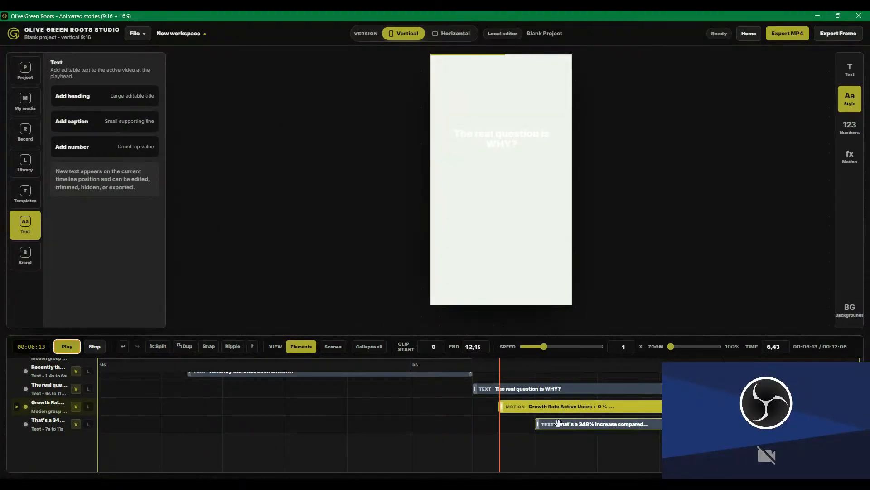
left_click(412, 365)
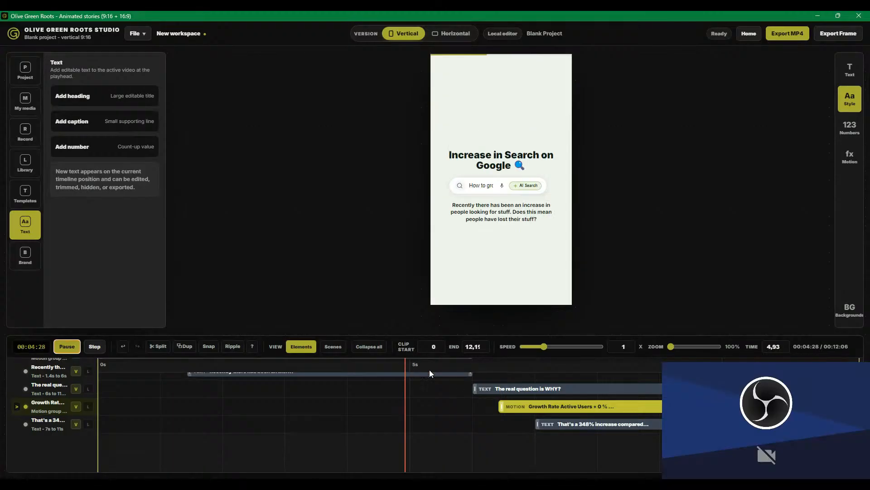
key("space")
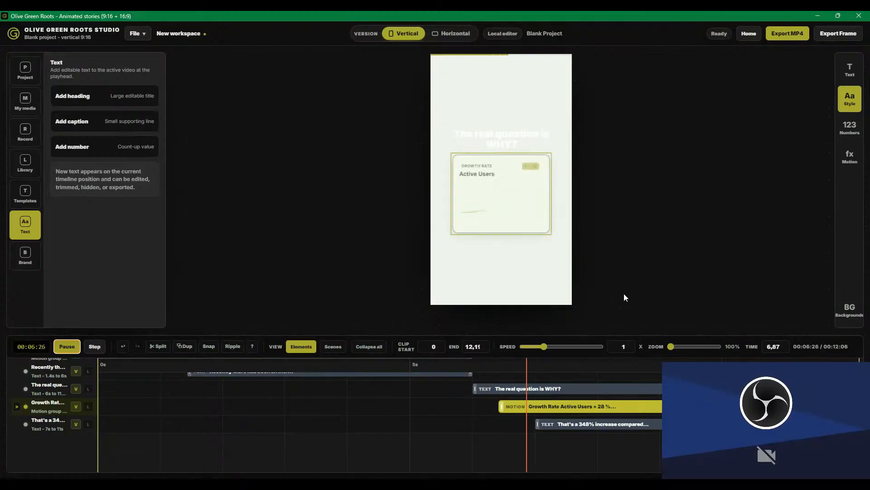
key("space")
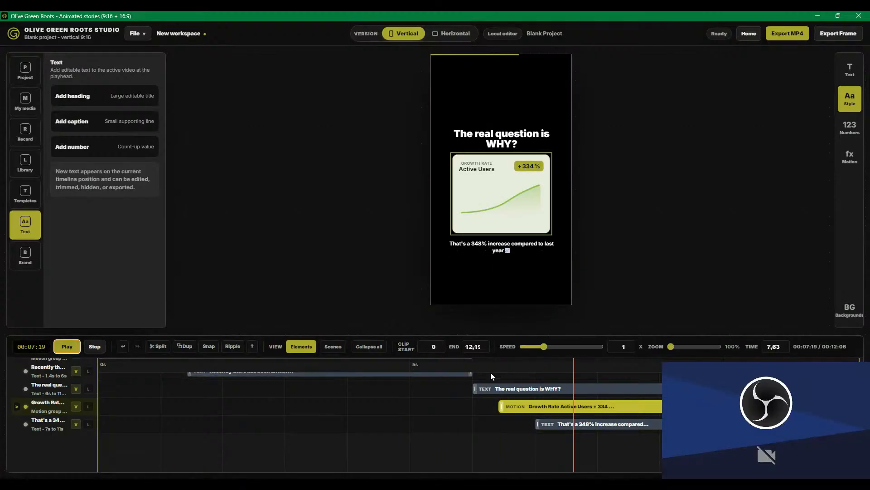
- Undo the last moves of the growth graph and heading clips and play back the transition
left_click(121, 347)
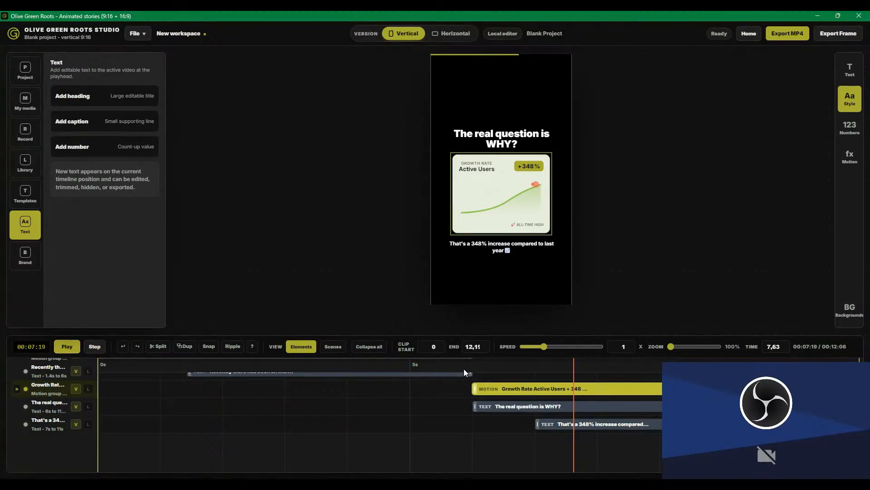
left_click(462, 368)
left_click(122, 347)
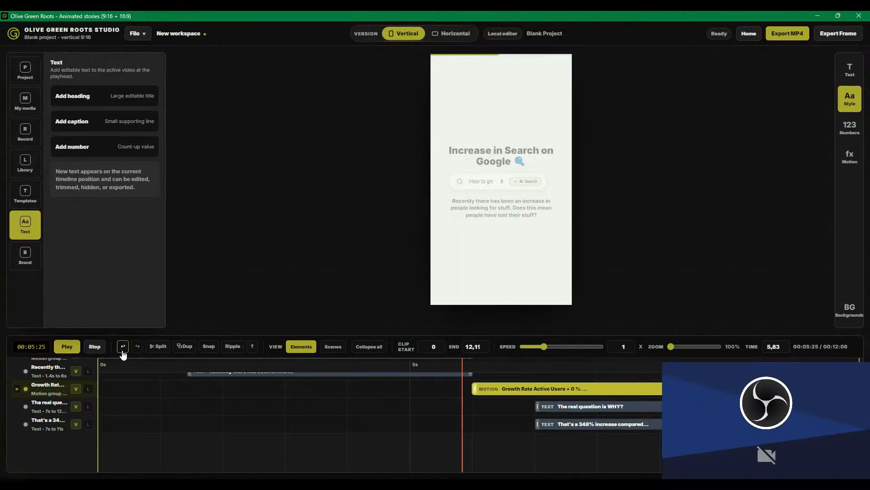
key("space")
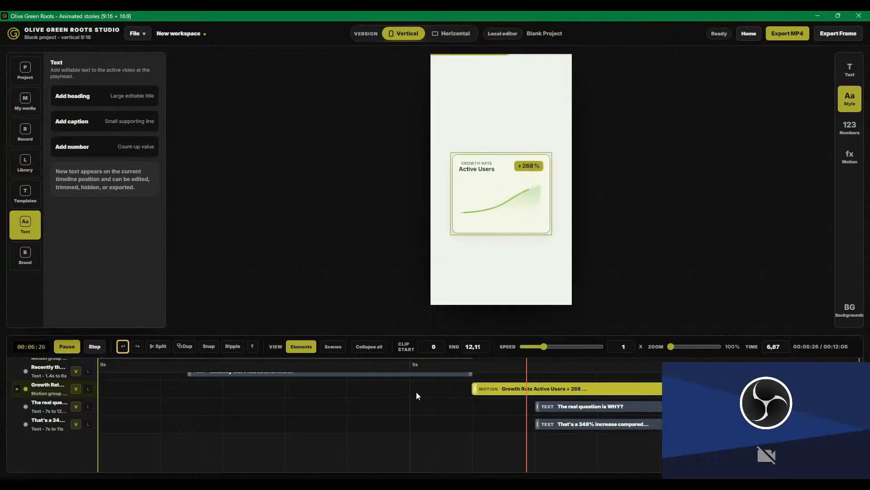
key("space")
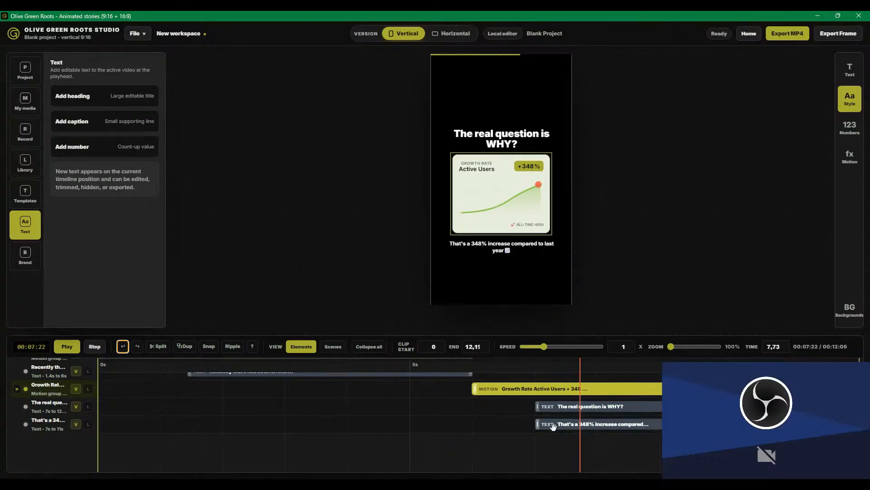
- Move the 348% caption's clip to start at 8 s and play back the second scene
left_click_drag(553, 426, 614, 426)
key("space")
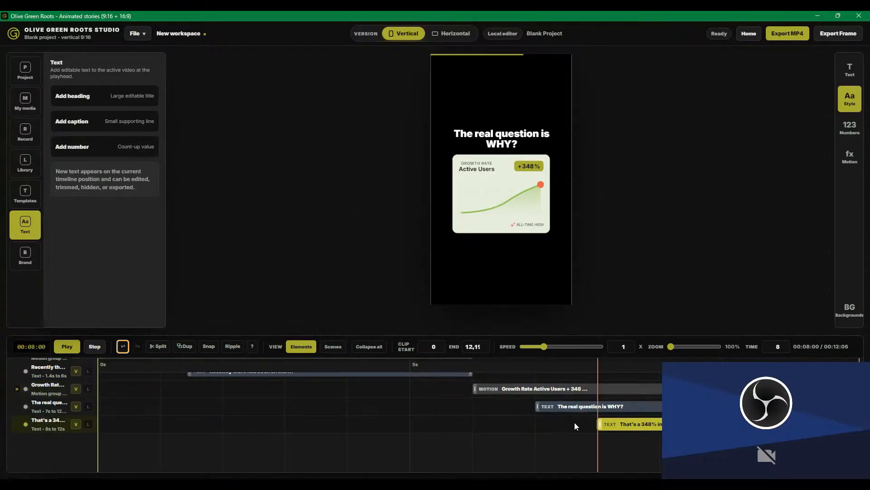
key("space")
left_click(407, 364)
key("space")
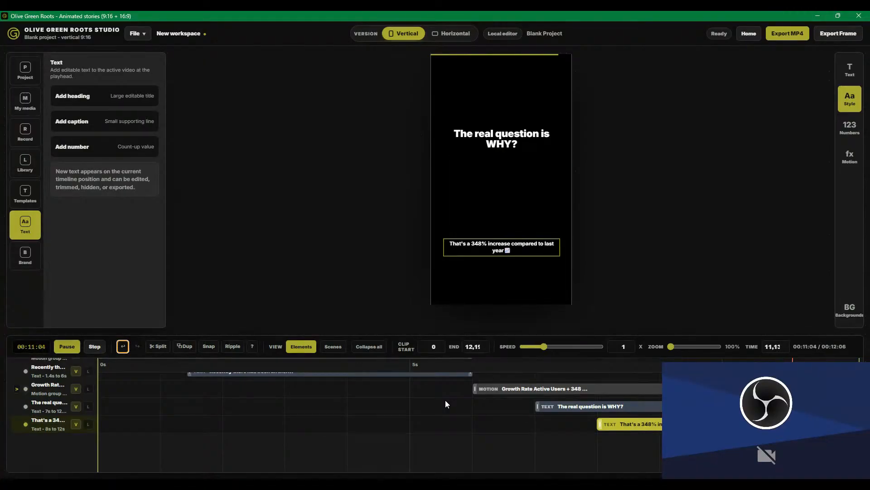
key("space")
- Check the growth graph's clip by playing the second scene and extend the 348% caption's clip to the scene's end
left_click(693, 388)
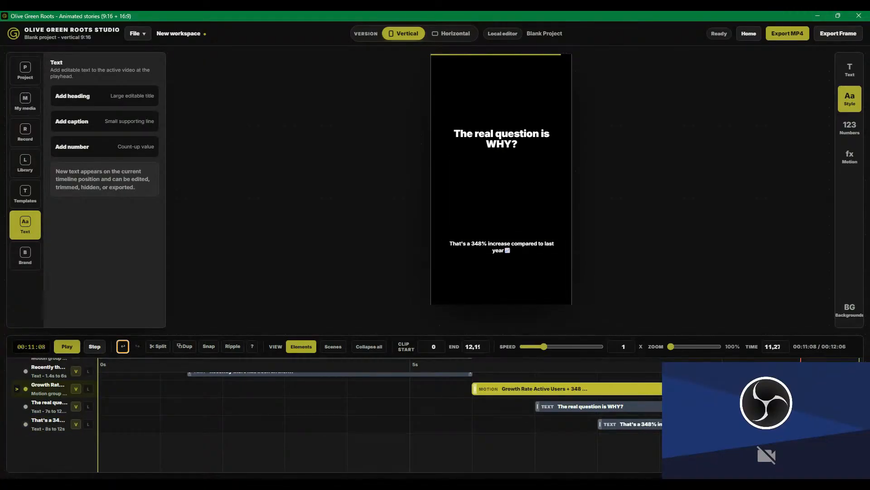
left_click(531, 386)
key("space")
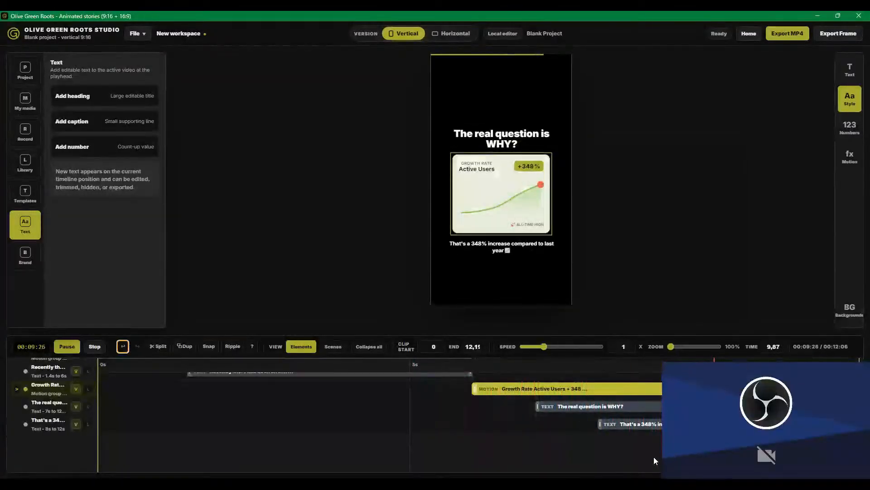
key("space")
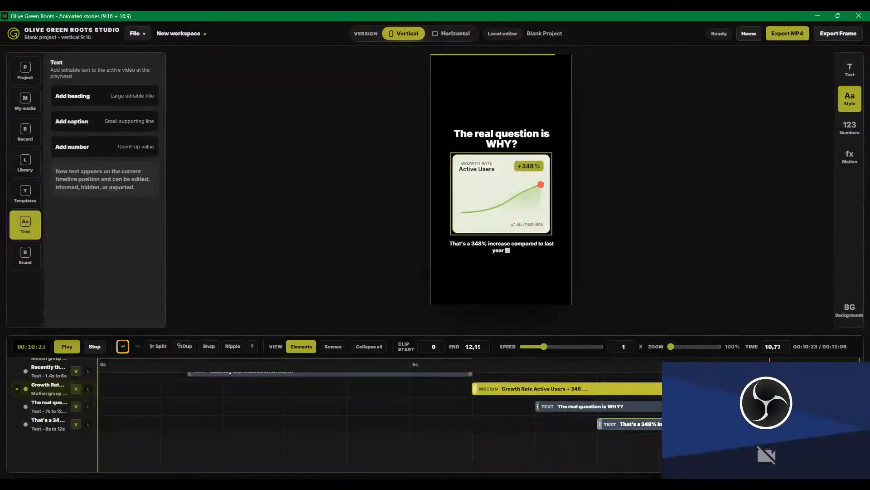
left_click(635, 424)
left_click_drag(845, 424, 859, 423)
- Play back the opening scene and scrub through the rest of the video to check its timing
key("space")
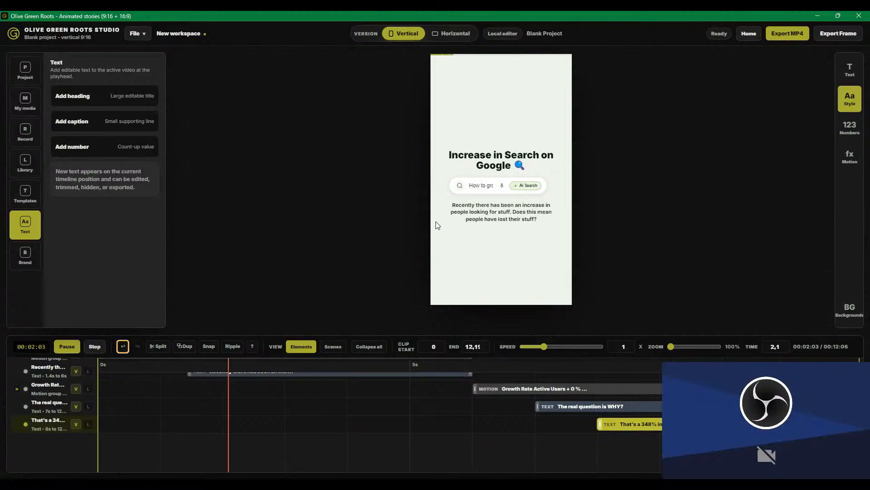
key("space")
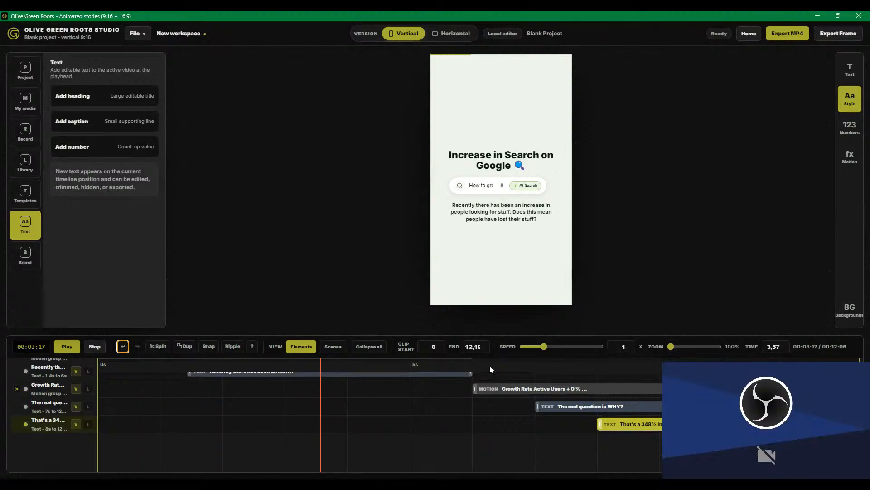
left_click_drag(490, 365, 771, 365)
left_click_drag(613, 376, 98, 389)
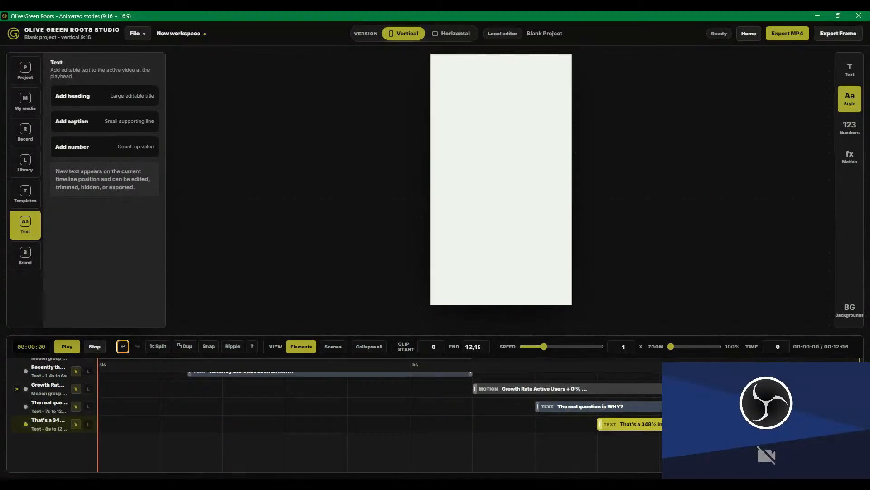
- Show the scenes on the timeline, add a third scene directly after Scene 2 and return the playhead to its start
left_click(334, 347)
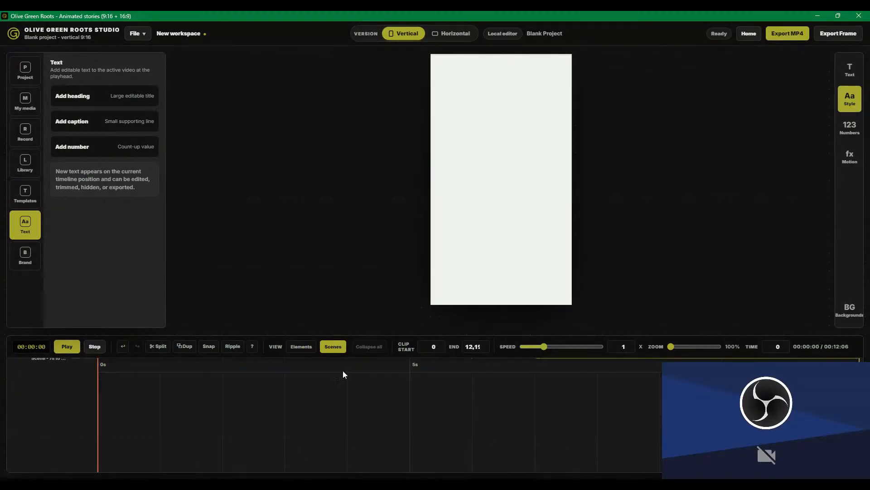
left_click_drag(531, 367, 858, 369)
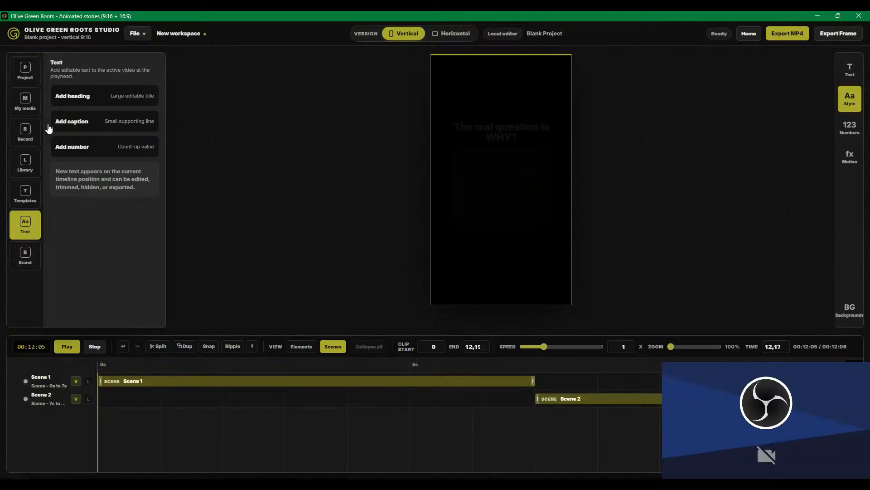
left_click(35, 74)
left_click(71, 304)
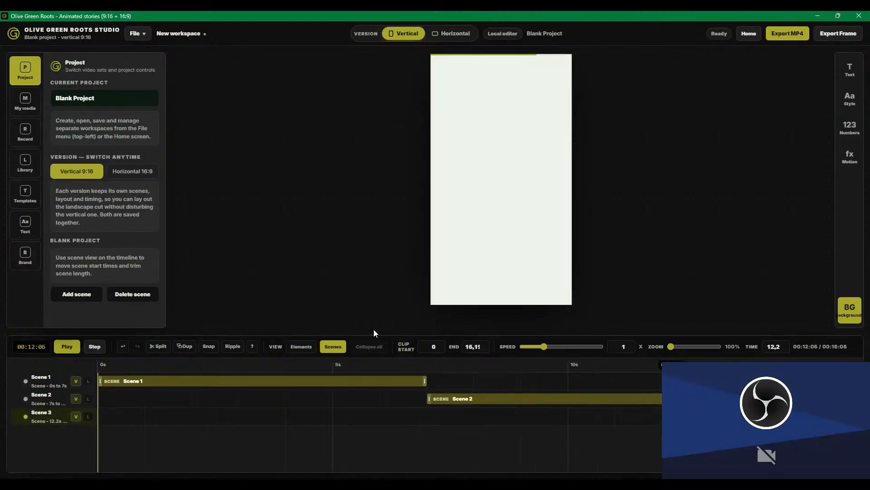
key("space")
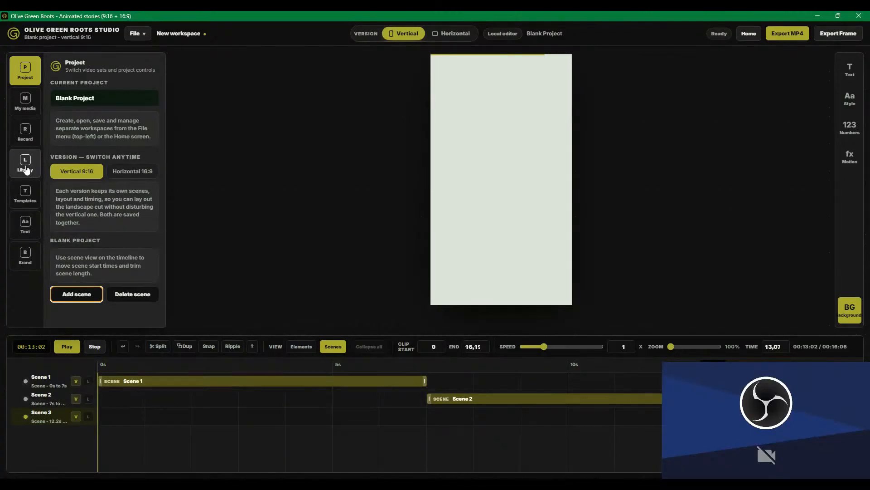
left_click_drag(713, 365, 672, 365)
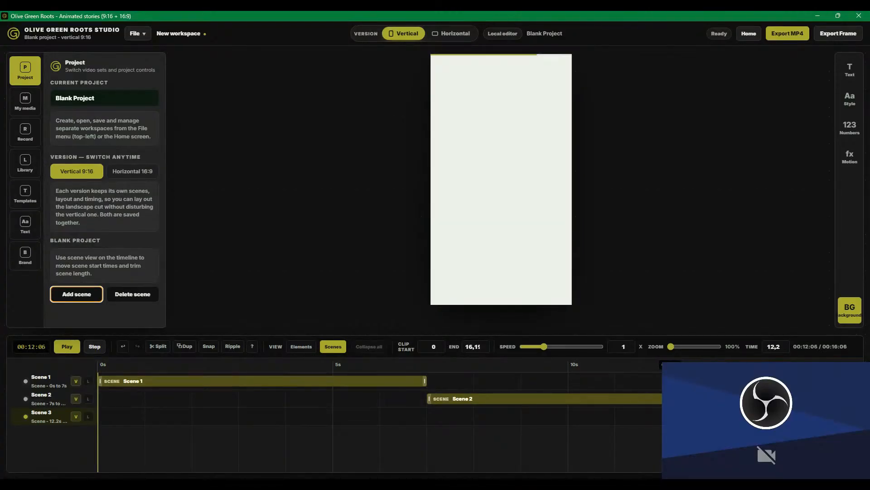
- Add the Milestone rail from the library's goal story set at the third scene's start
left_click(33, 169)
scroll(114, 222, "down", 10)
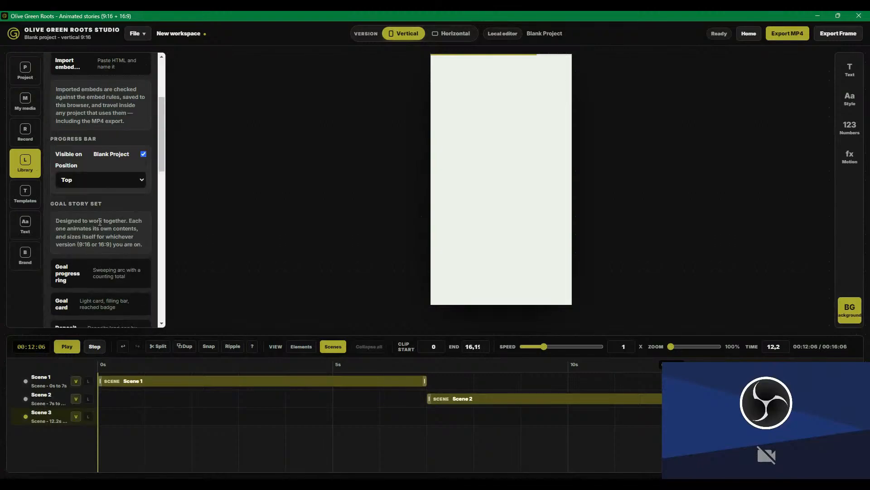
scroll(97, 239, "up", 3)
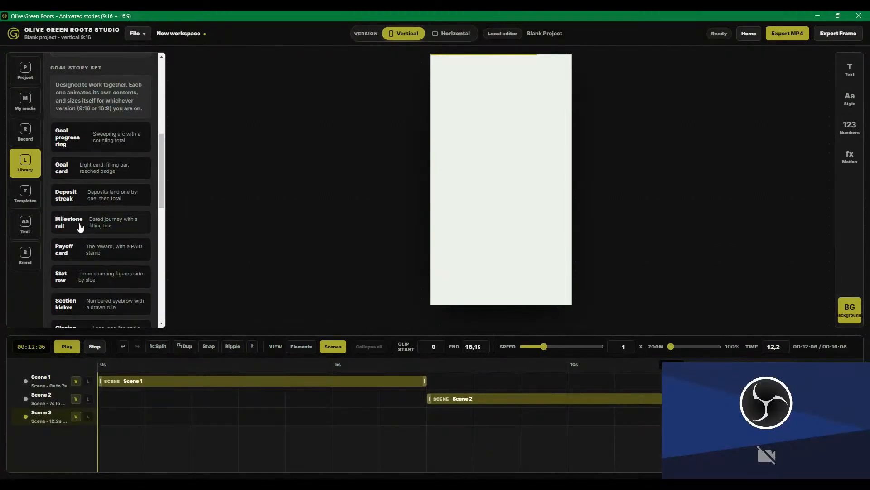
left_click(80, 227)
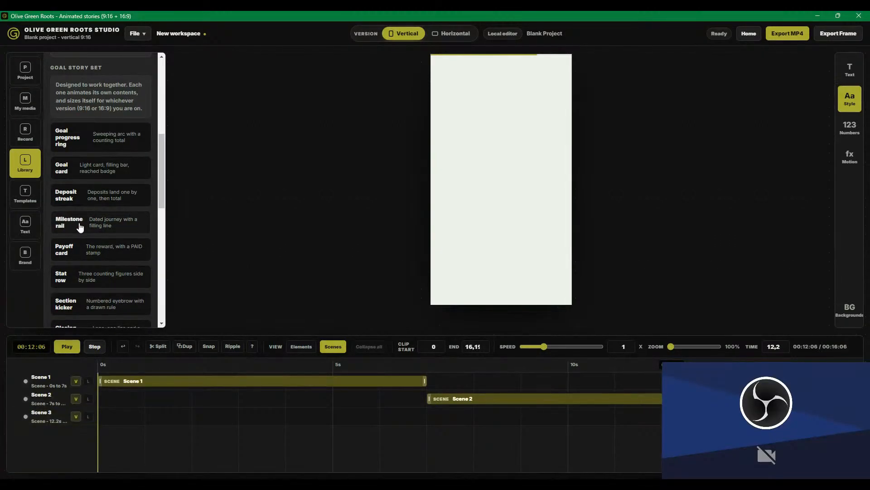
- Show the individual elements on the timeline, collapse all groups and play back the milestone rail's animation
left_click(329, 354)
scroll(562, 369, "down", 10)
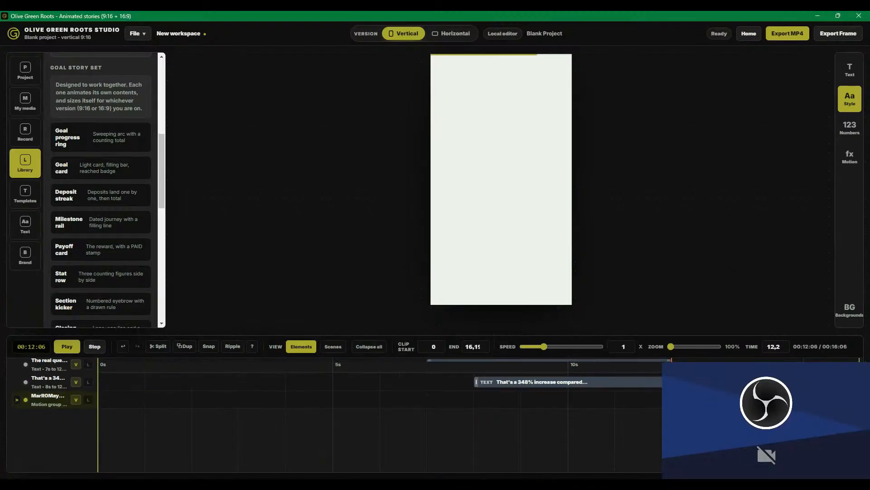
left_click(370, 349)
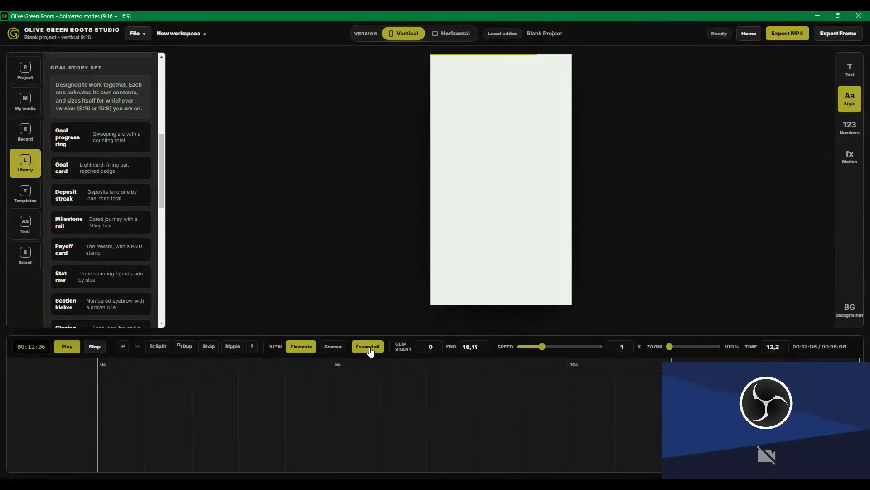
scroll(605, 417, "up", 5)
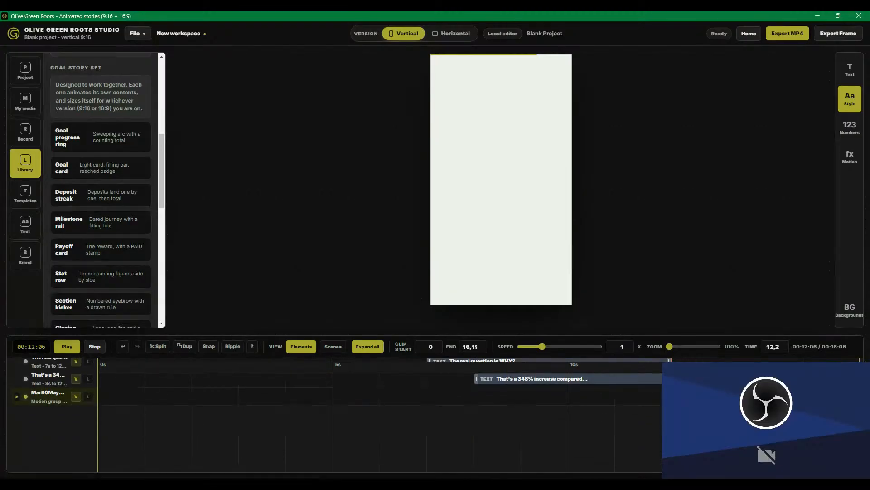
key("space")
key("space")
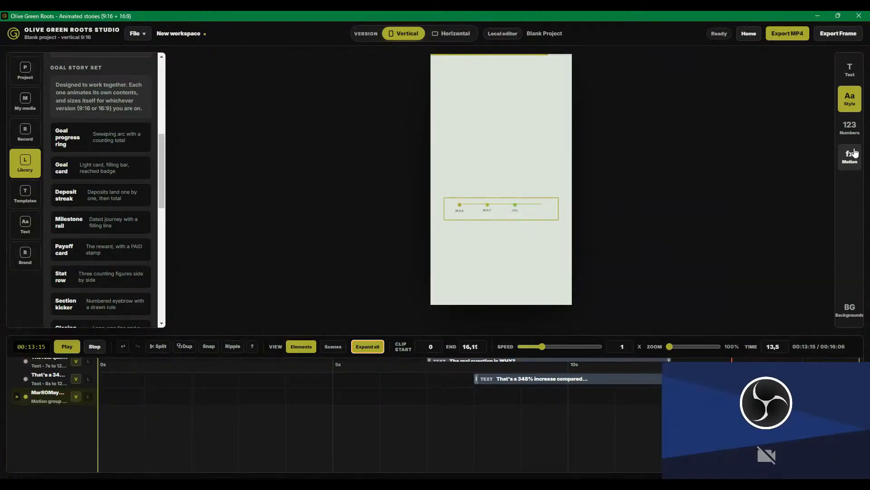
- Set Scene 3's background to a top-to-bottom gradient from near-black to dark green
left_click(849, 310)
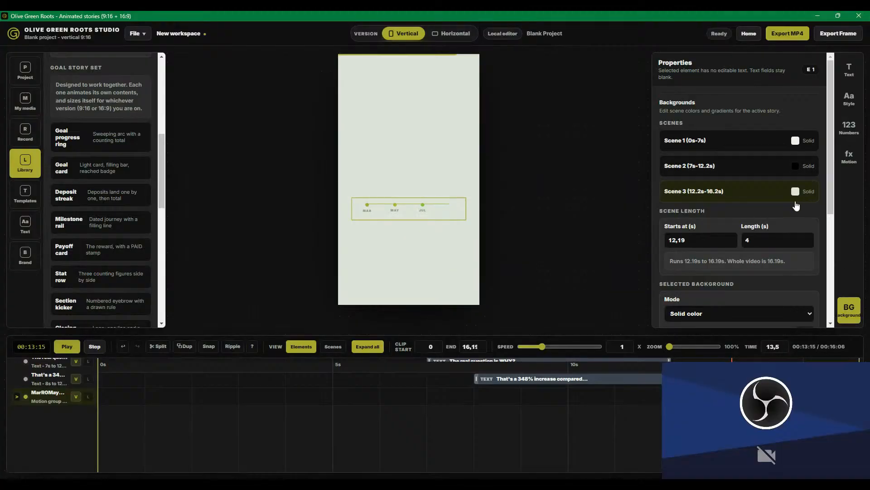
scroll(793, 217, "down", 2)
left_click(805, 259)
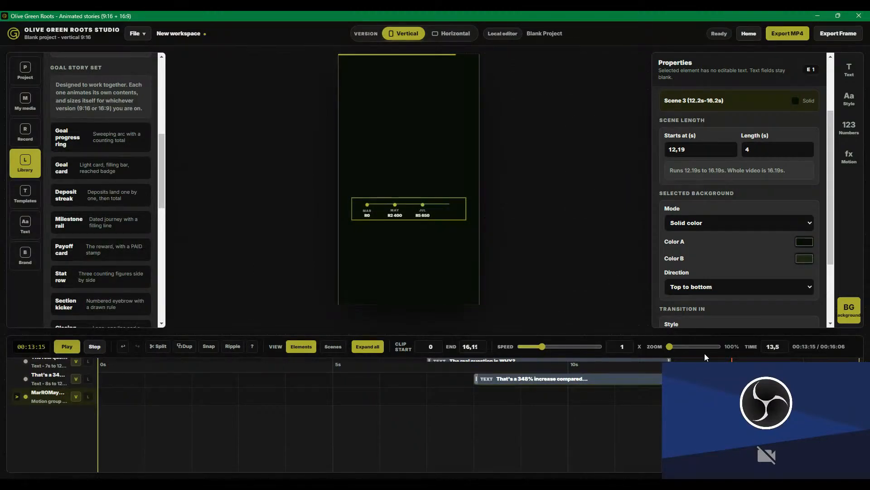
left_click(698, 249)
left_click(804, 259)
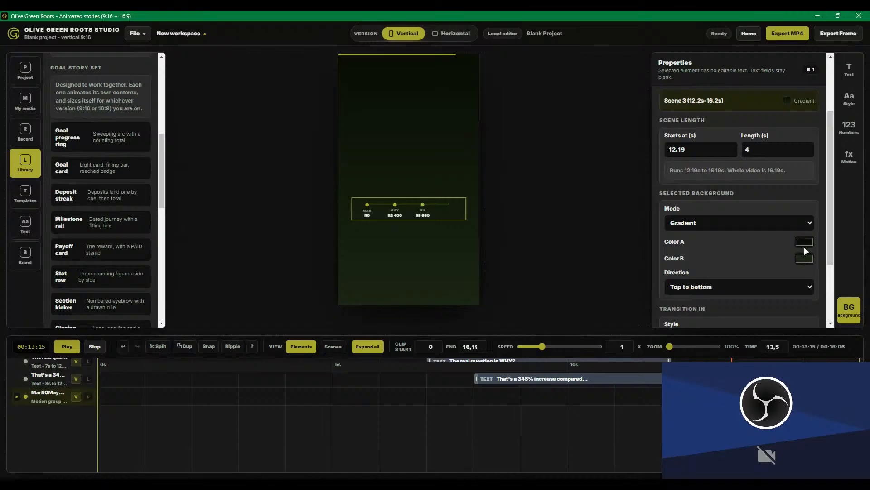
left_click_drag(742, 292, 758, 317)
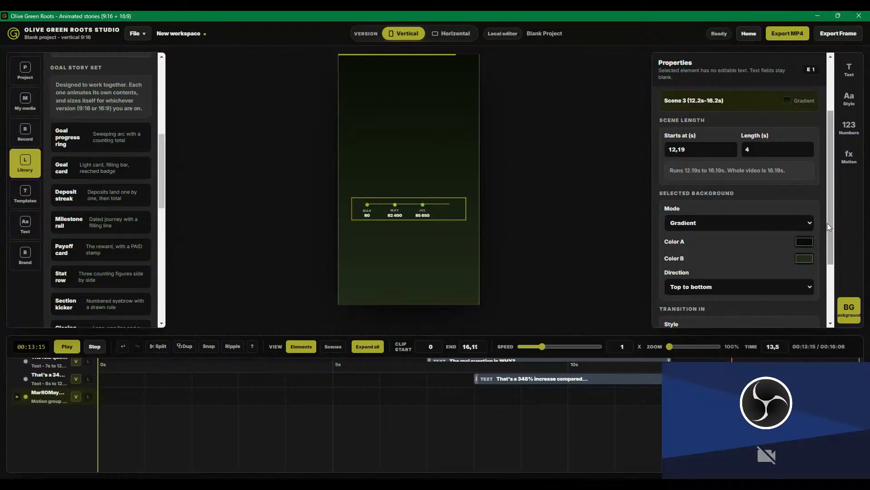
- Play and pause the third scene to review the milestone rail's animation on the dark gradient
key("space")
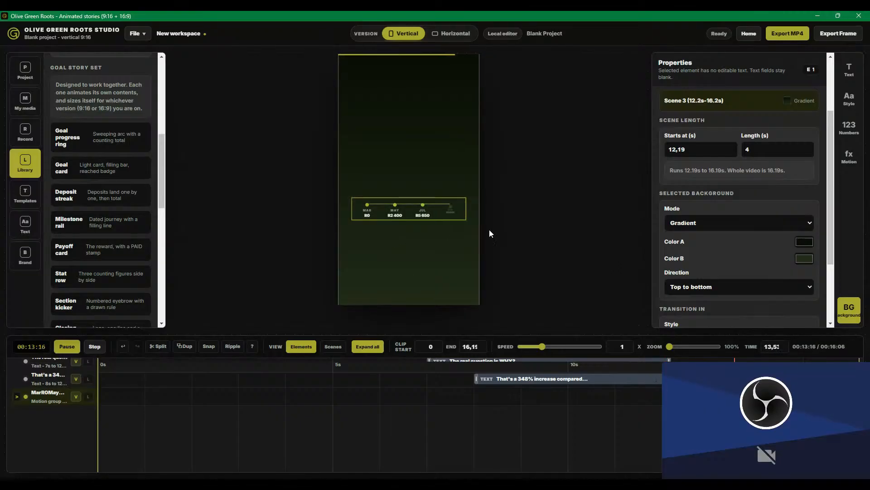
key("space")
key("space")
key("space")
key("space")
key("space")
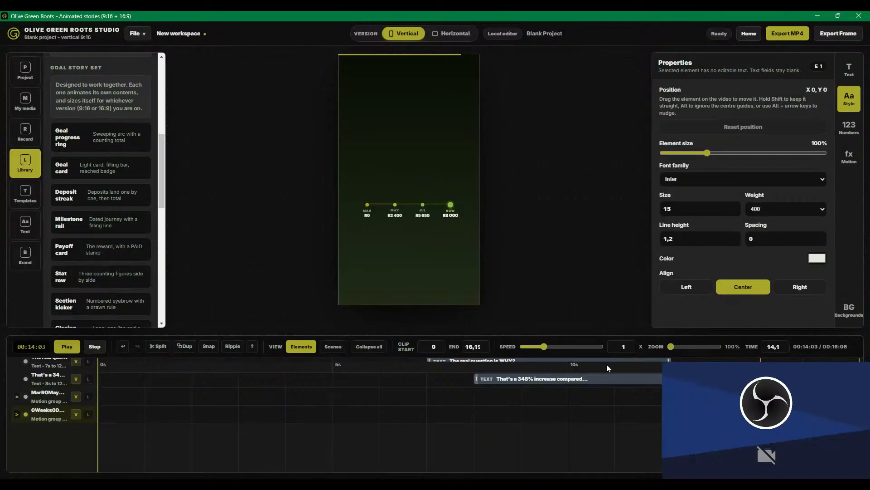
- Add the Stat row from the library's goal story set and move it above the milestone rail, to Y -106
left_click(97, 281)
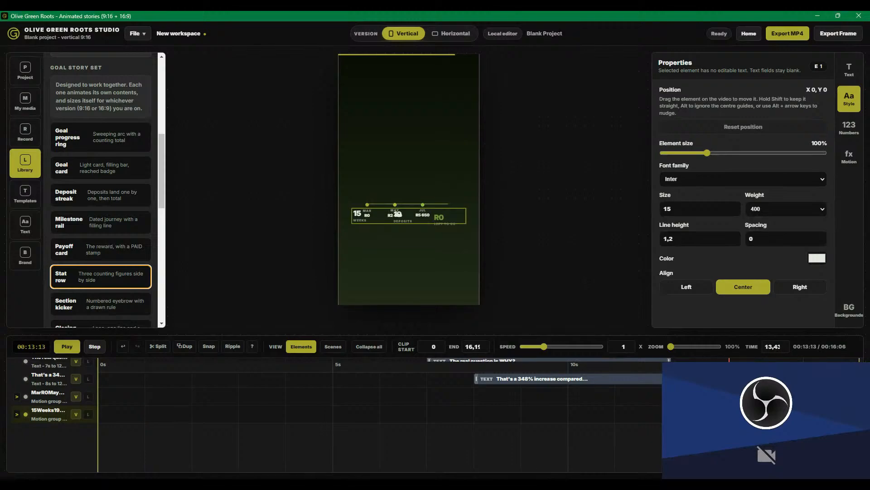
left_click_drag(422, 217, 430, 187)
- Play back the video through the third scene, select the stat row's figures and scrub through their exit animation
key("space")
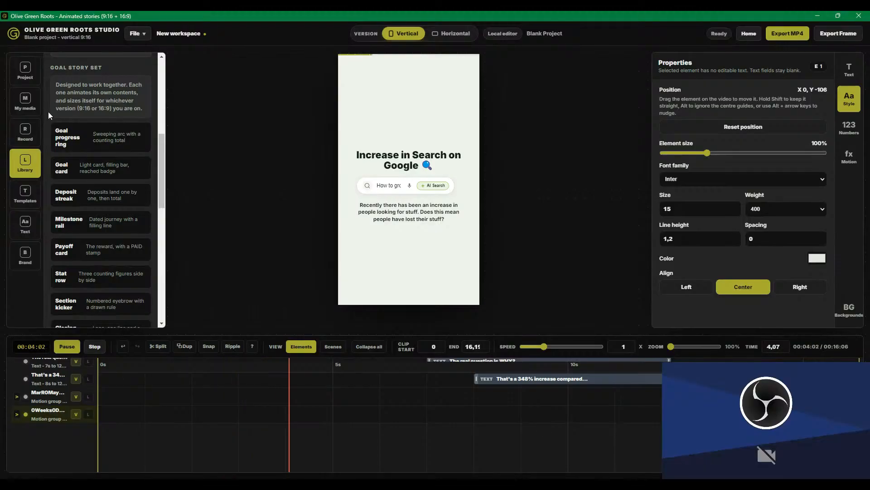
scroll(102, 134, "up", 10)
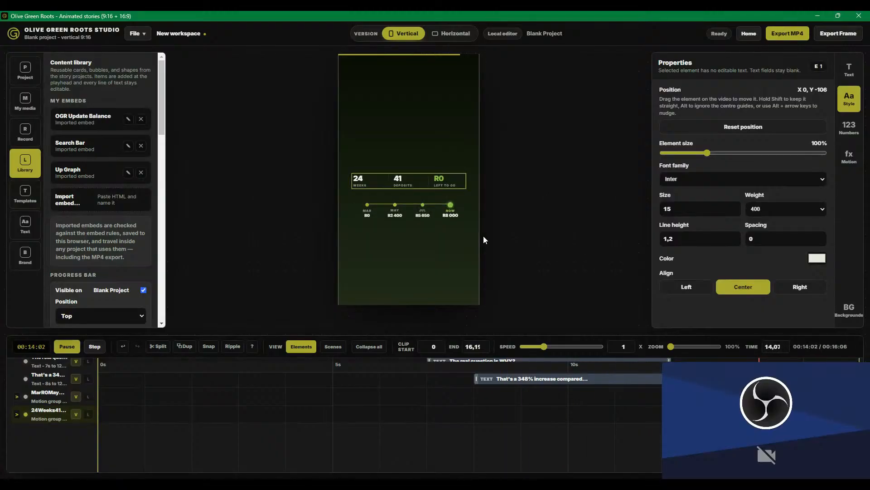
key("space")
left_click(439, 177)
left_click(399, 179)
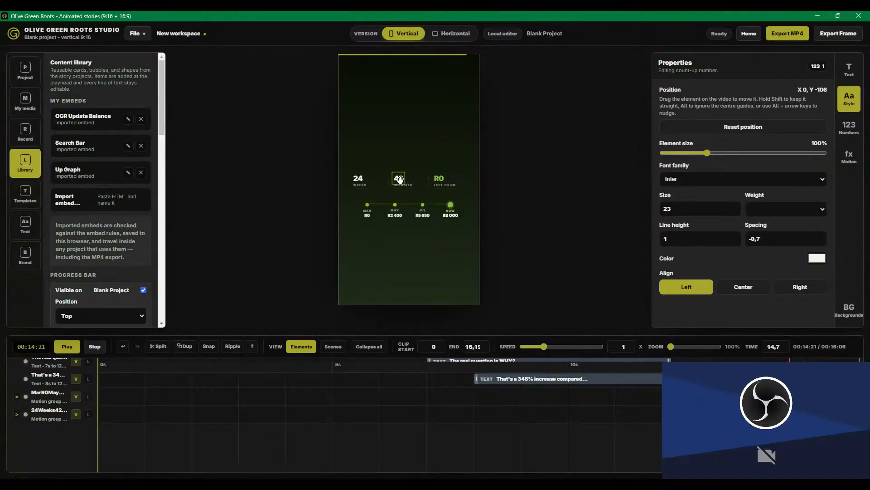
left_click(357, 183)
mouse_move(790, 366)
left_mouse_down()
mouse_move(98, 365)
mouse_move(802, 366)
left_mouse_up()
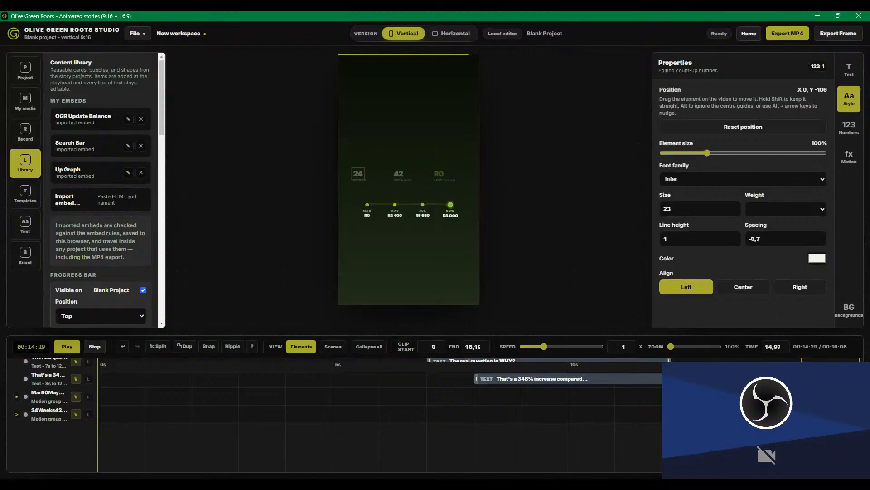
- Delete the stat row and milestone rail, then show the scenes on the timeline and delete Scene 3
left_click_drag(698, 383, 816, 420)
key("Delete")
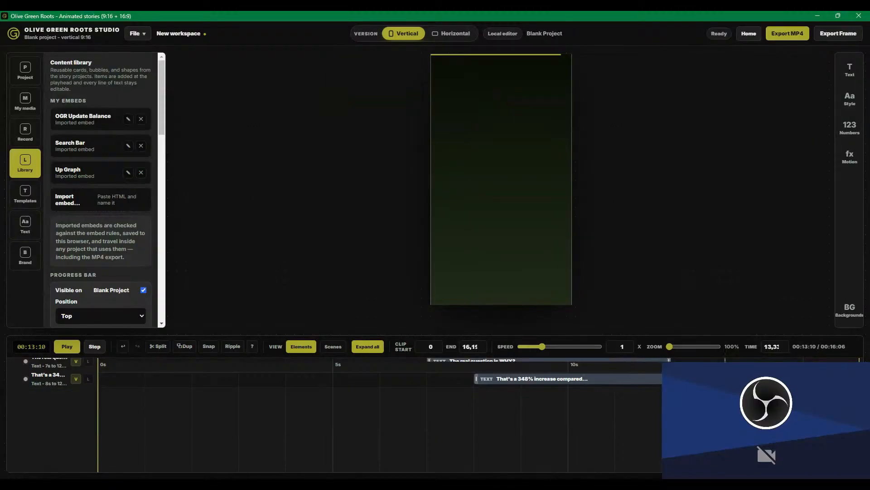
left_click(336, 347)
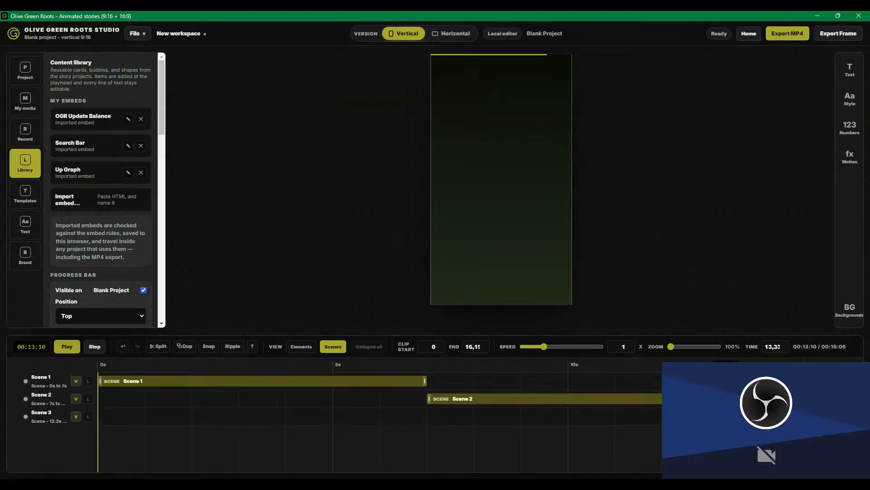
left_click_drag(707, 401, 794, 421)
key("Delete")
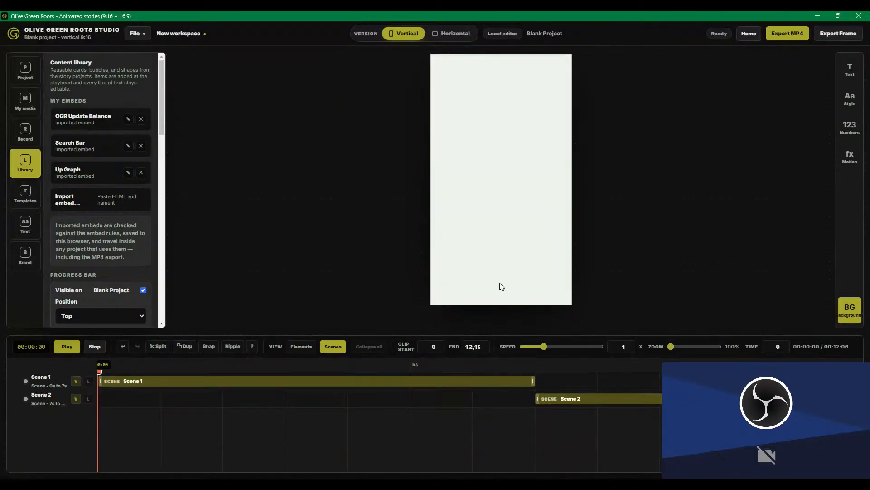
left_click(789, 39)
left_click(417, 220)
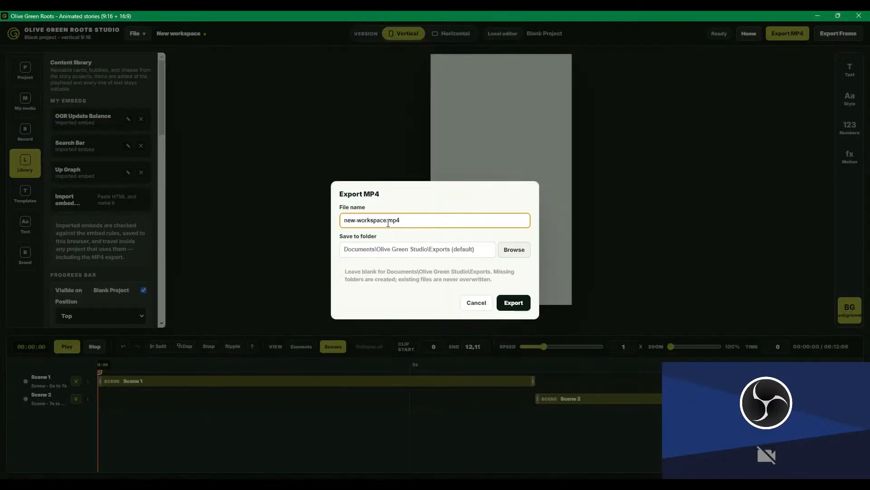
left_click_drag(387, 219, 308, 222)
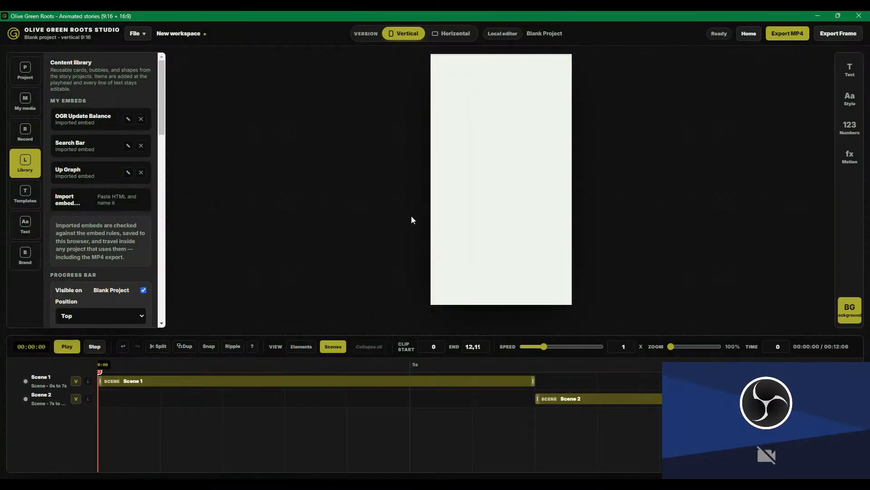
key("o")
key("r")
key("space")
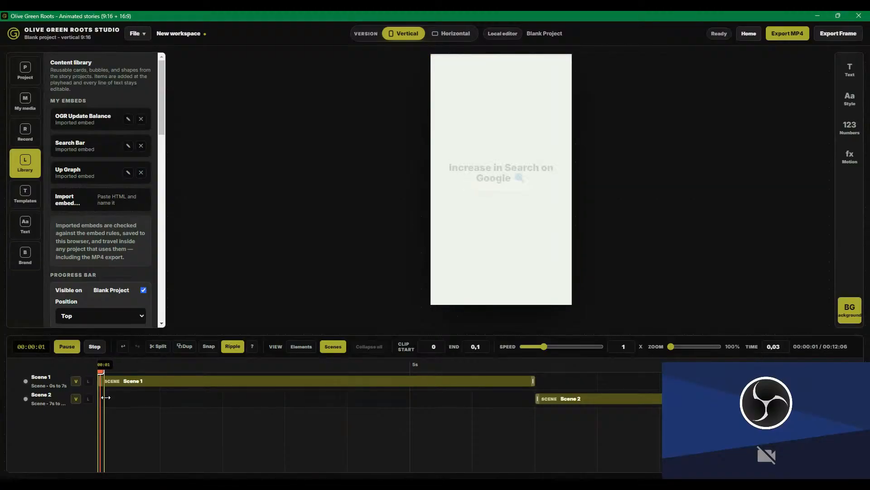
mouse_move(104, 397)
left_mouse_down()
mouse_move(242, 413)
mouse_move(860, 410)
left_mouse_up()
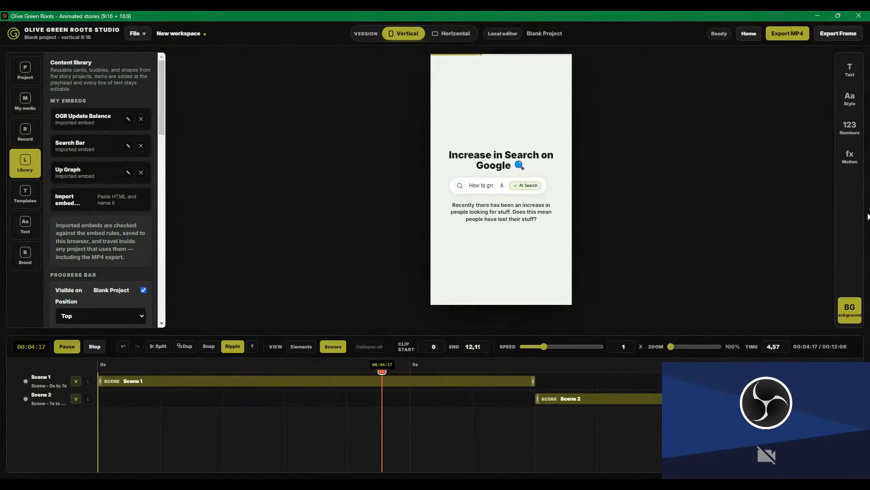
- Open the MP4 export settings and select the whole default file name
left_click(802, 37)
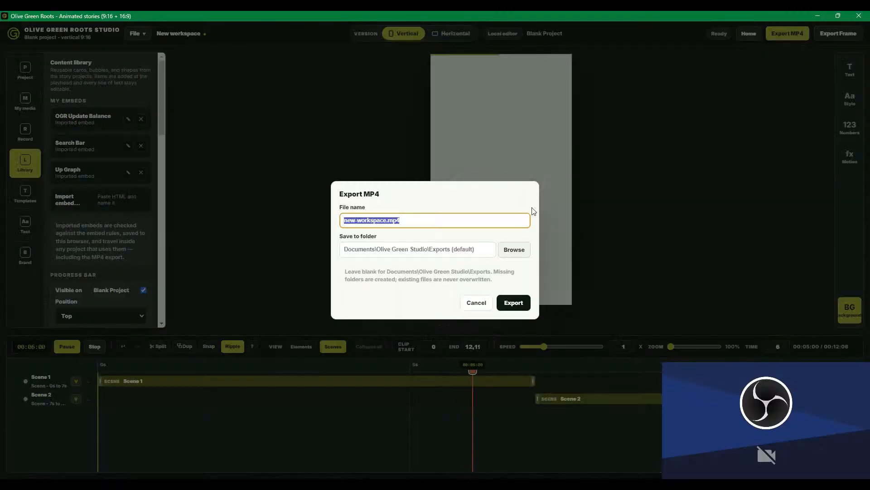
left_click(457, 219)
triple_click(451, 222)
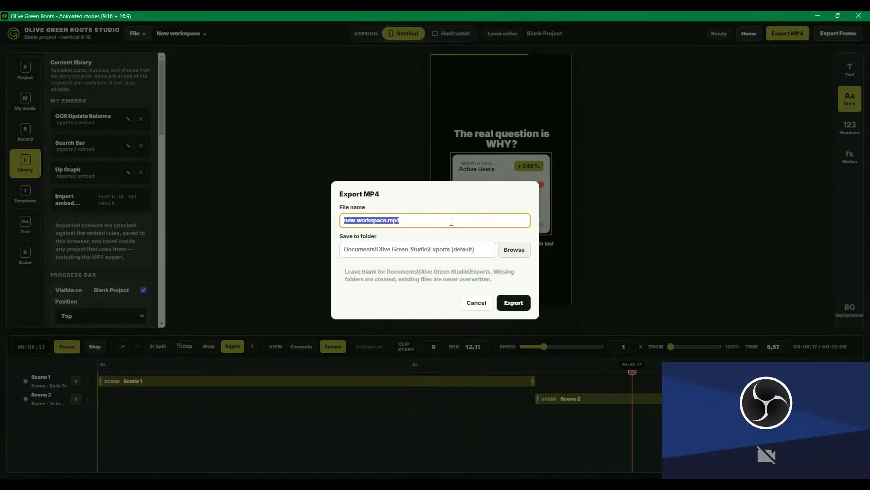
type("Ex")
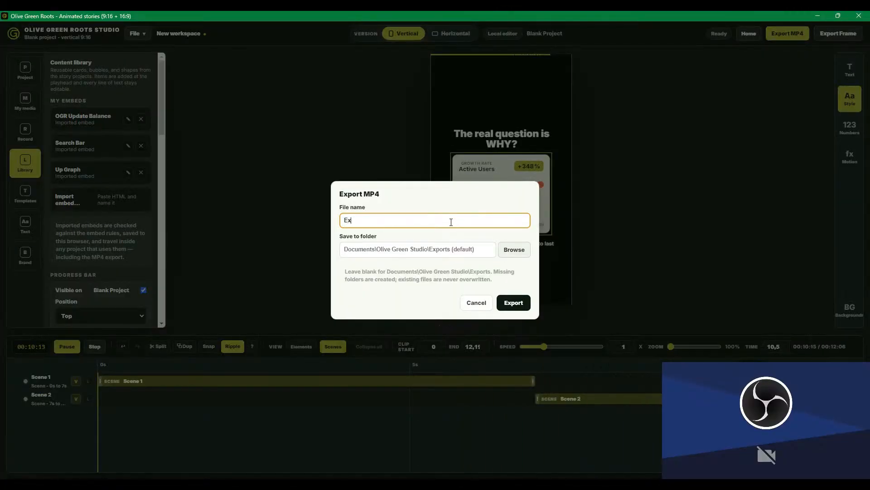
type("ample")
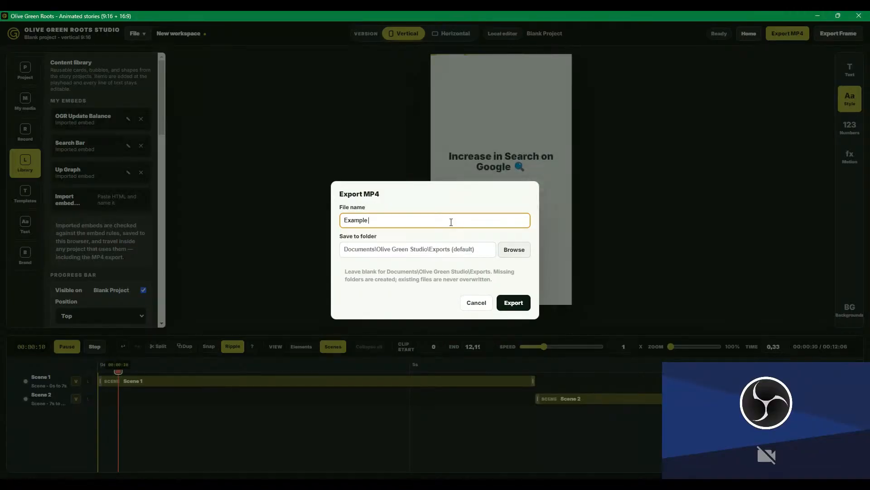
type(" 1 Liv")
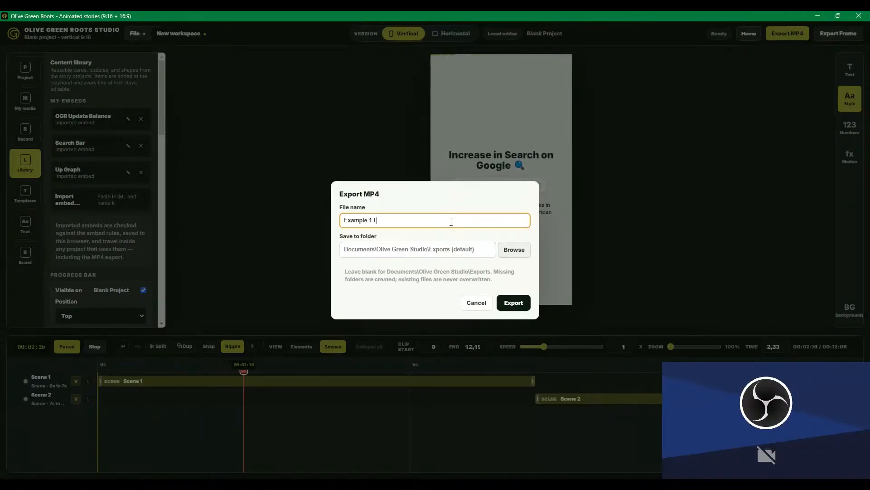
key("BackSpace")
key("BackSpace")
key("BackSpace")
key("BackSpace")
key("BackSpace")
key("BackSpace")
key("BackSpace")
key("BackSpace")
key("BackSpace")
key("BackSpace")
key("BackSpace")
key("BackSpace")
key("BackSpace")
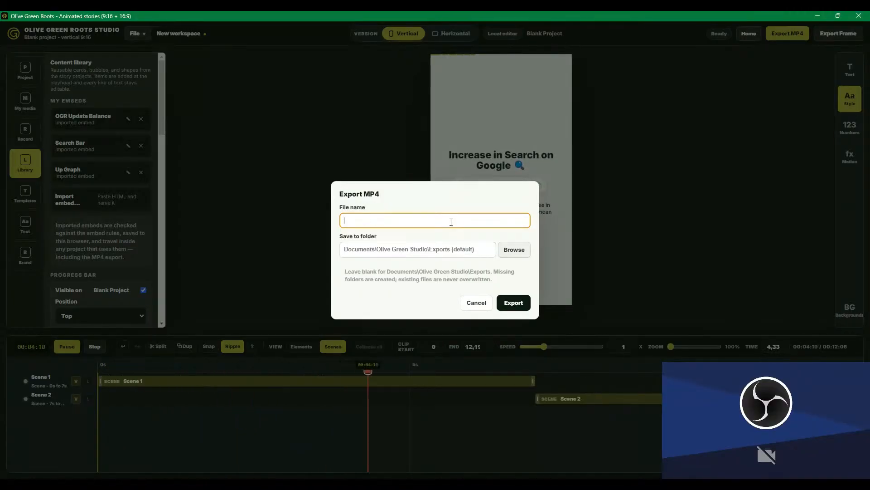
- Name the file Live Example 1 and start the MP4 export to the default folder
type("Live Example 1")
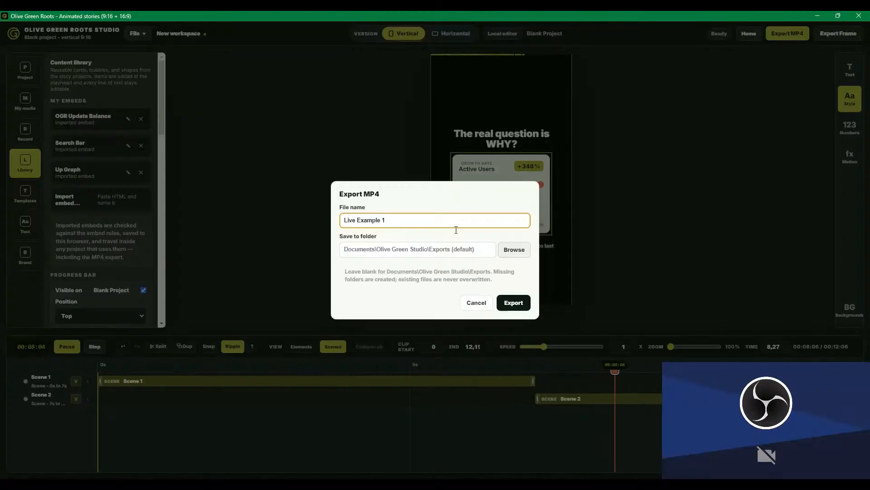
left_click(514, 304)
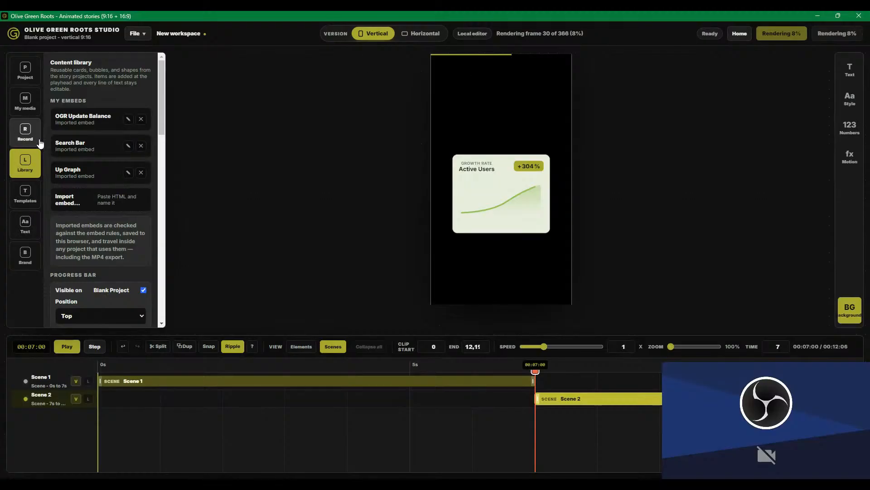
- Look through the content library, brand kit, recording, templates and text options while the export renders
scroll(102, 145, "down", 5)
left_click(30, 250)
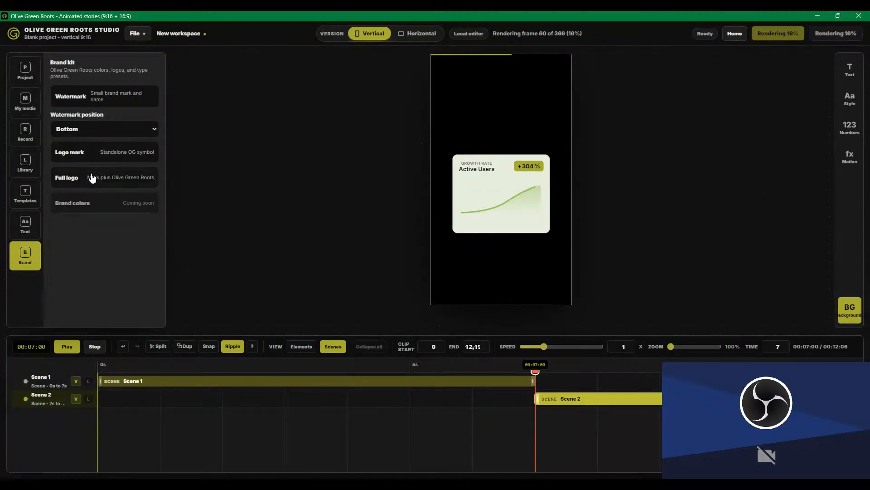
left_click(30, 114)
left_click(30, 138)
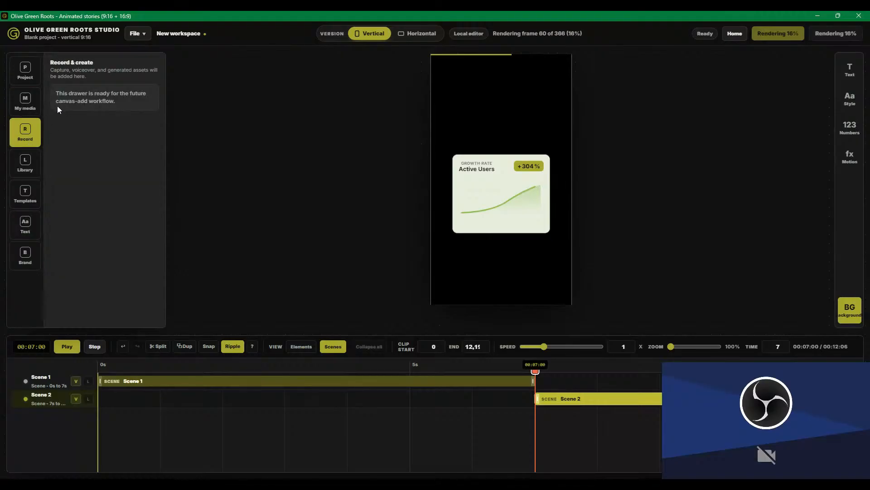
left_click(30, 179)
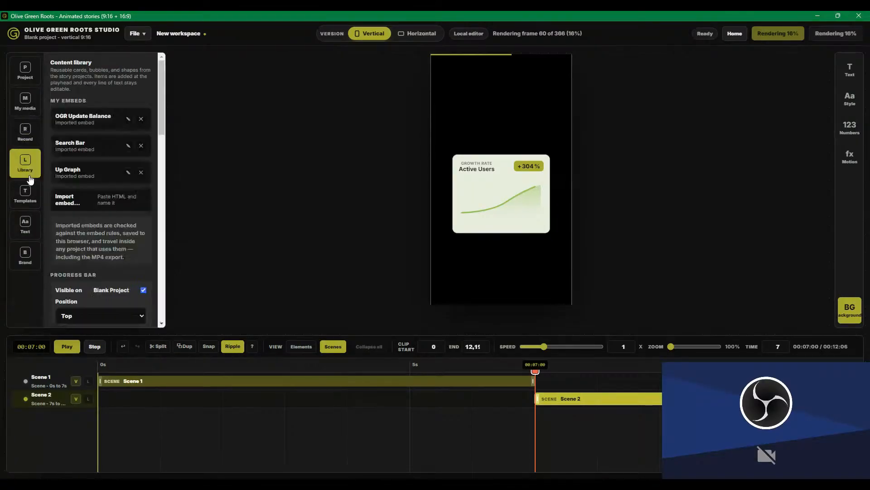
scroll(88, 182, "down", 6)
left_click(31, 200)
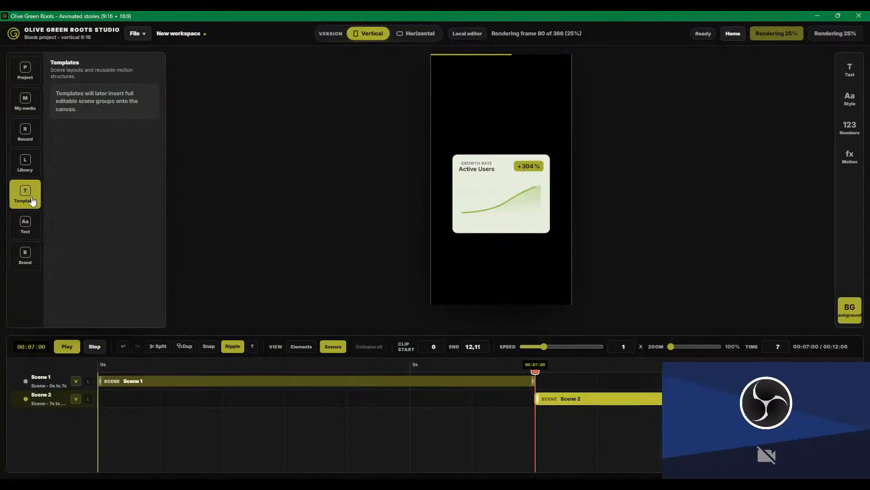
left_click(27, 224)
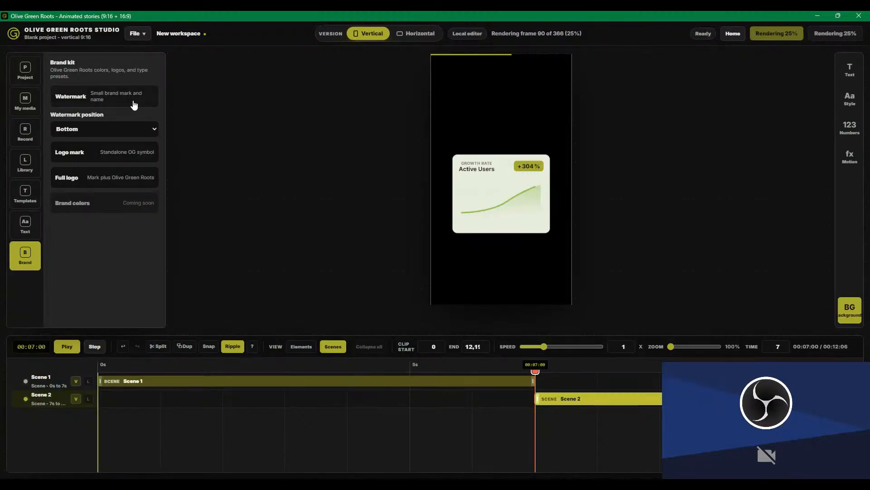
left_click(126, 129)
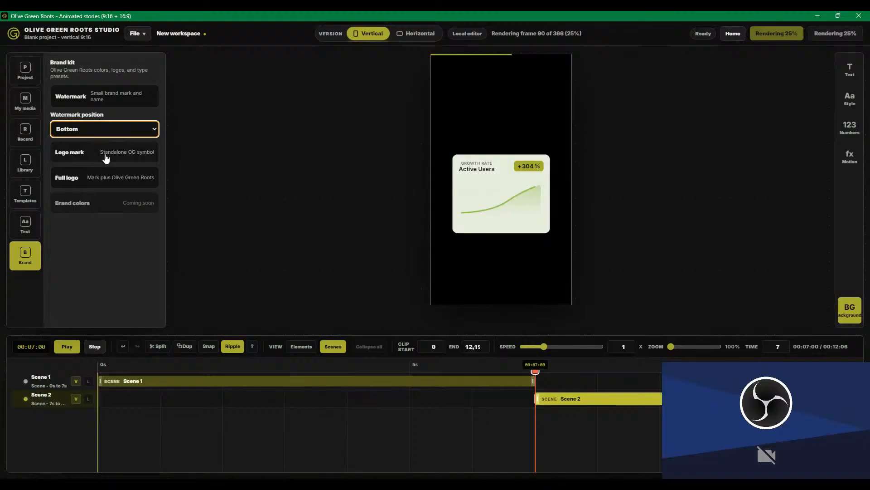
left_click(25, 223)
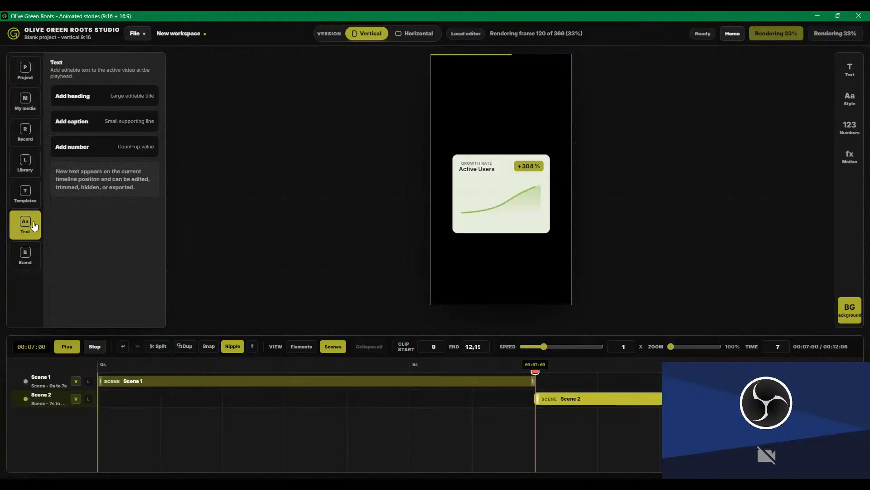
left_click(25, 194)
left_click(24, 163)
scroll(66, 185, "down", 5)
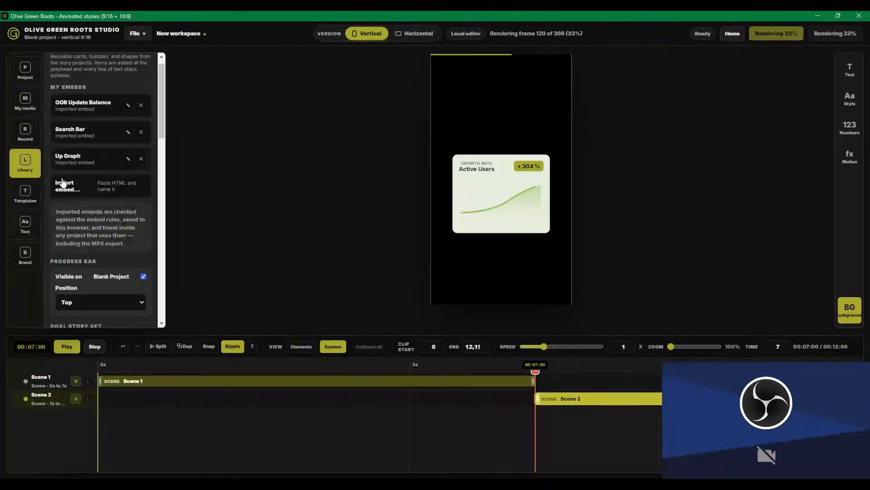
scroll(68, 183, "down", 5)
scroll(75, 172, "up", 7)
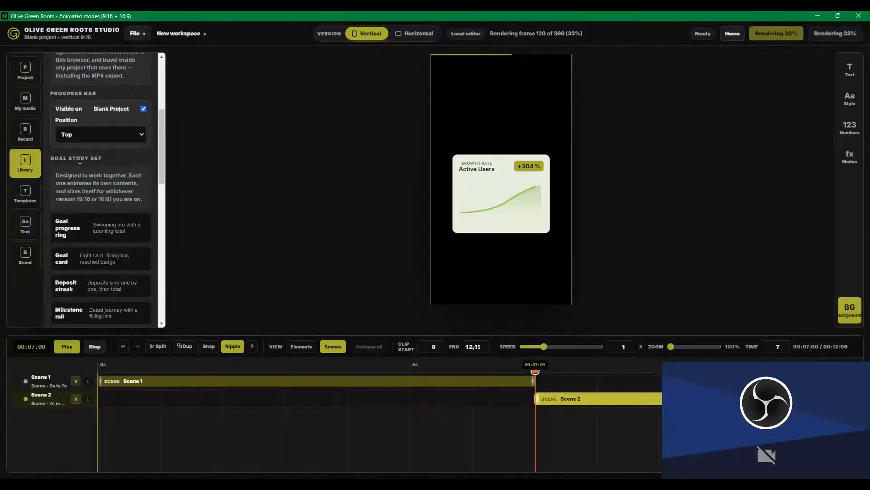